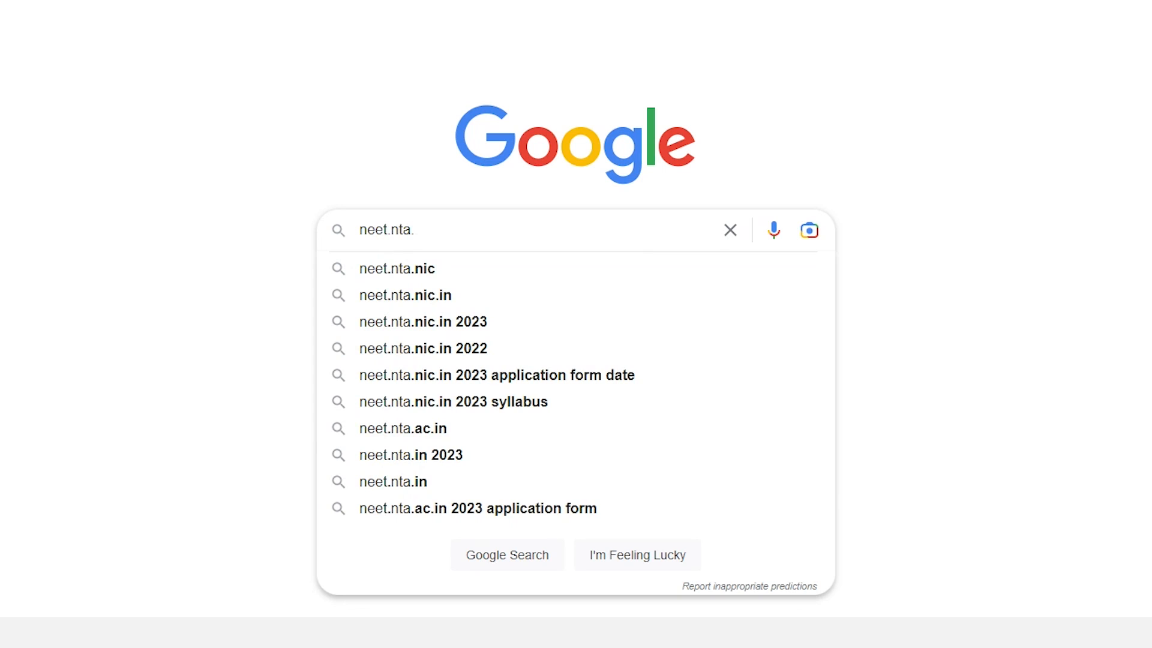
Step: Search for neet.nta.nic.in and open the official NEET (UG) website
text(nic.in)
key(Return)
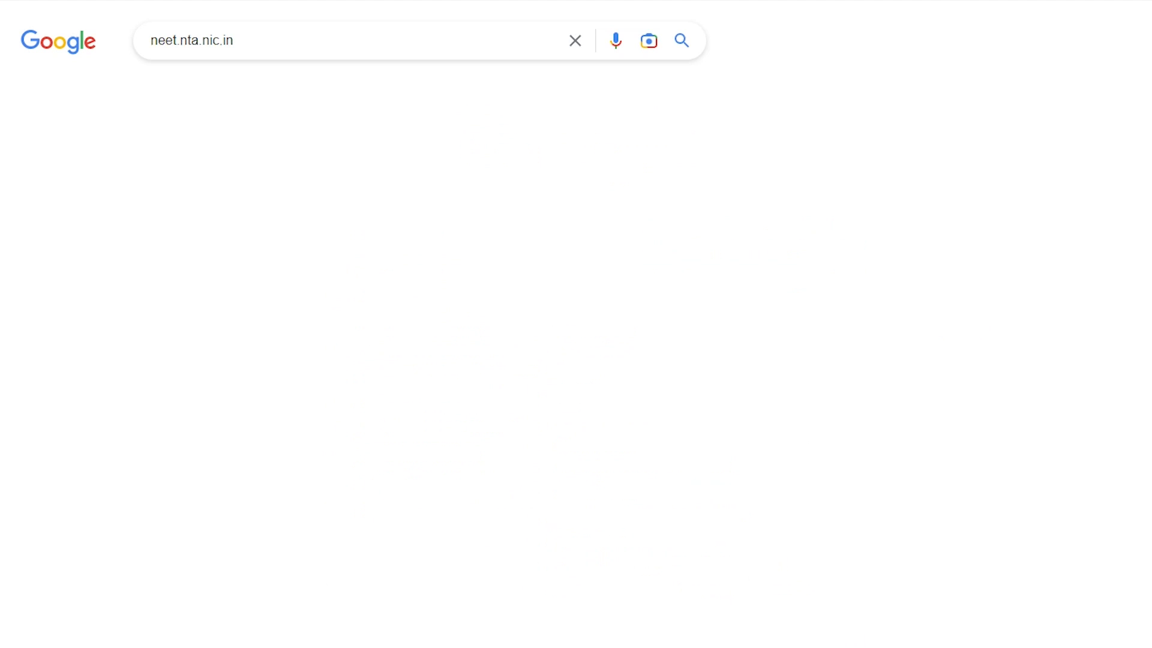
click(402, 207)
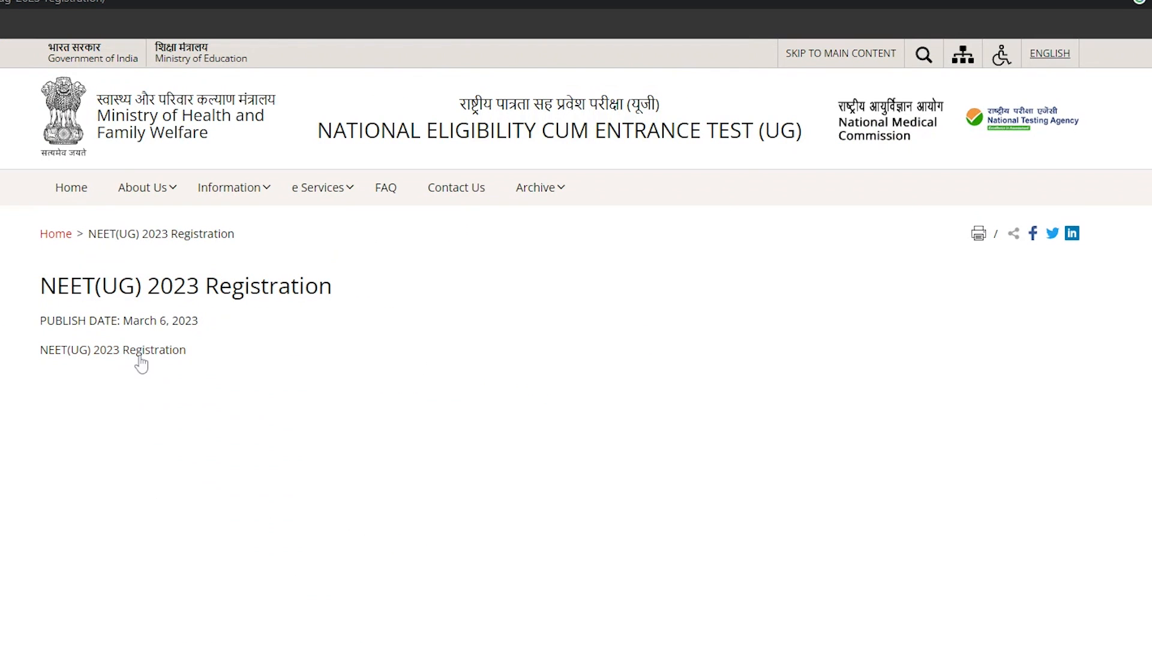
Step: Open the NEET(UG) 2023 Registration link and accept the redirect to the external registration site
click(136, 353)
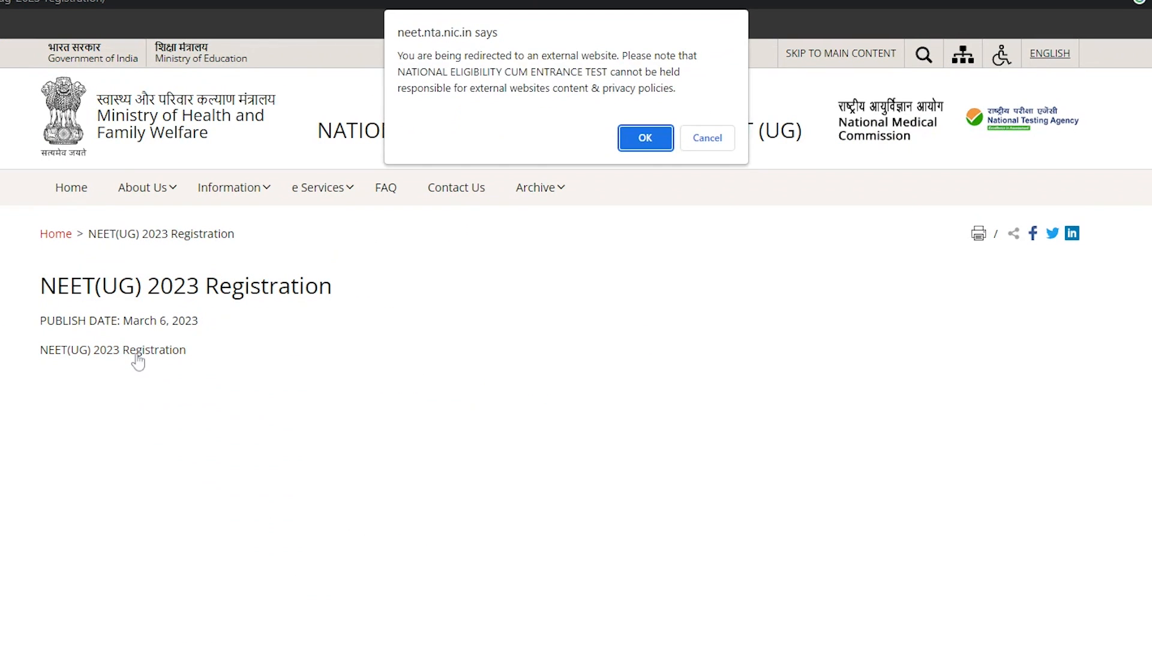
click(646, 138)
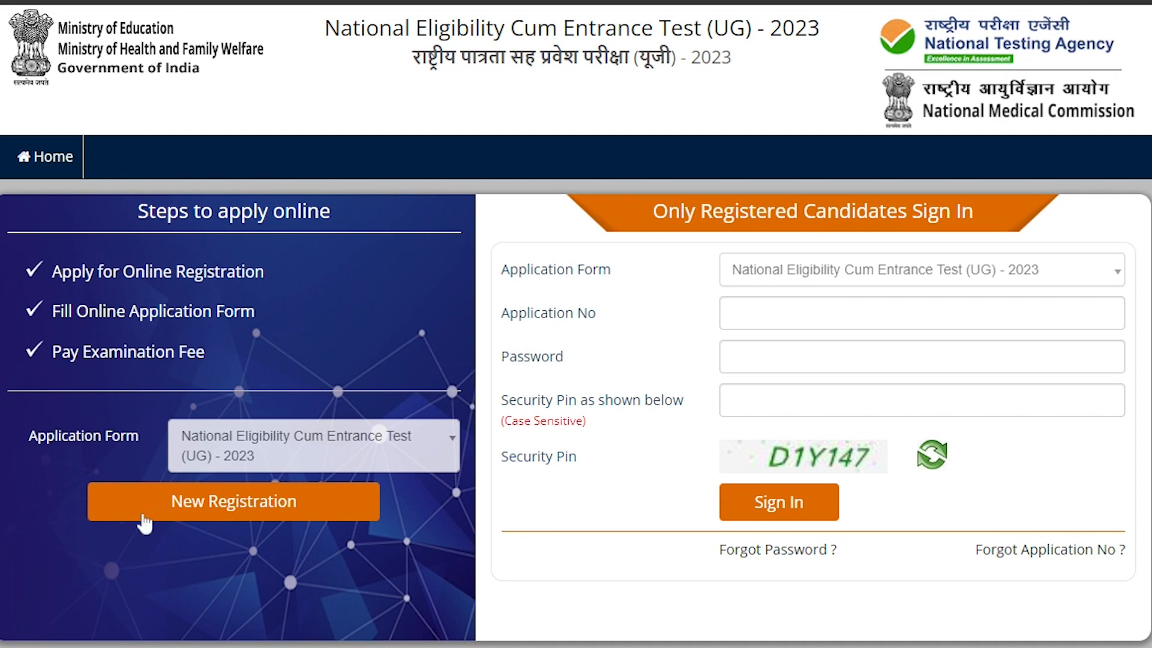
Step: Start a New Registration for the 2023 exam, tick the Information Bulletin declaration and proceed to the form
click(185, 512)
scroll(265, 310, up, 1)
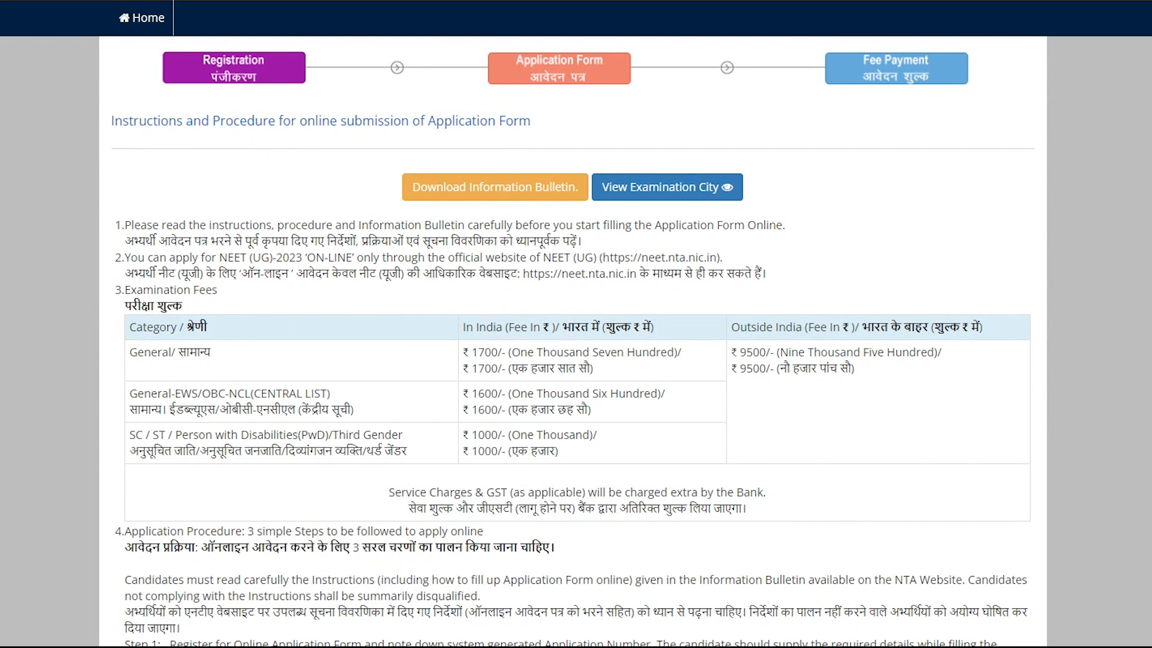
scroll(305, 261, down, 4)
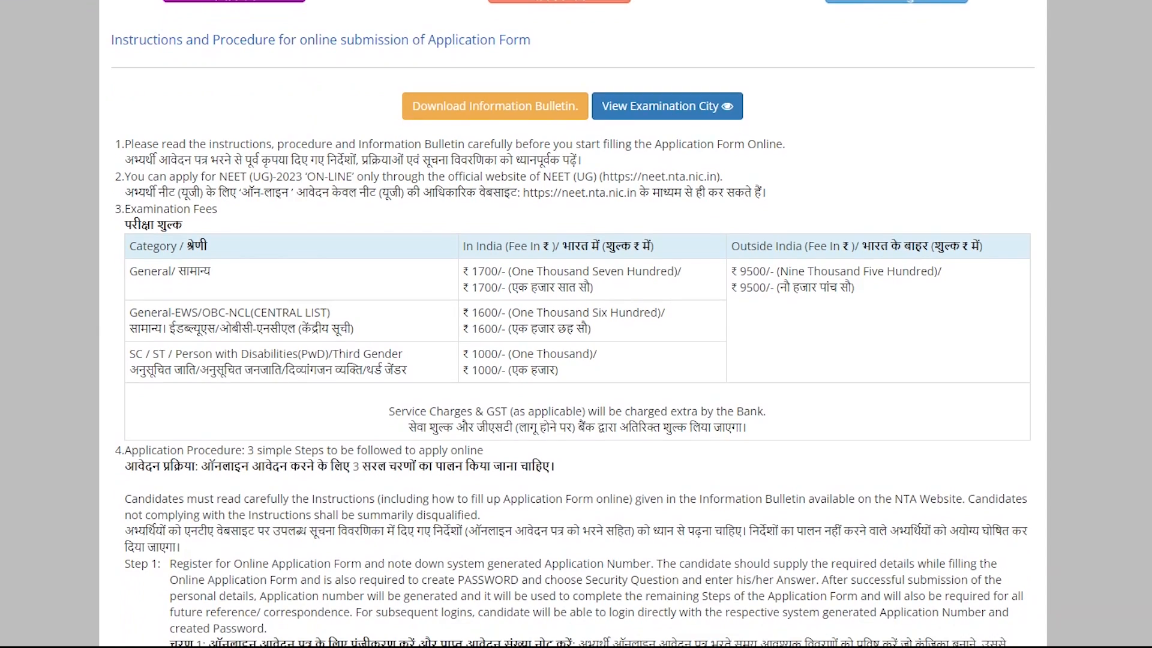
scroll(306, 261, down, 1)
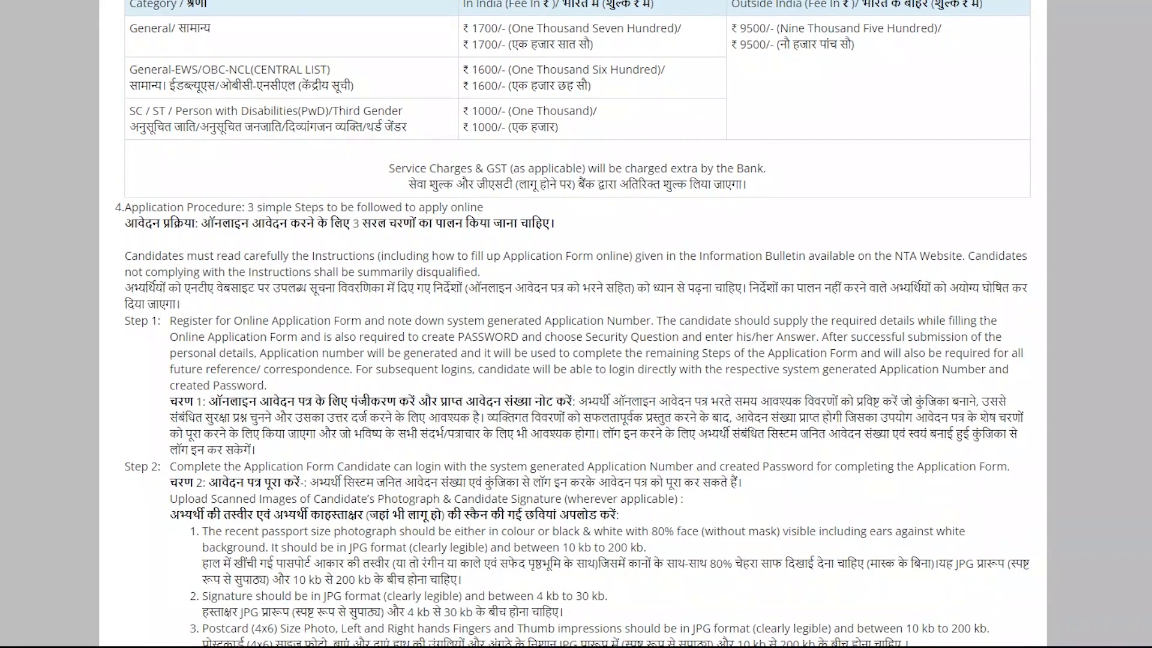
scroll(576, 324, down, 1)
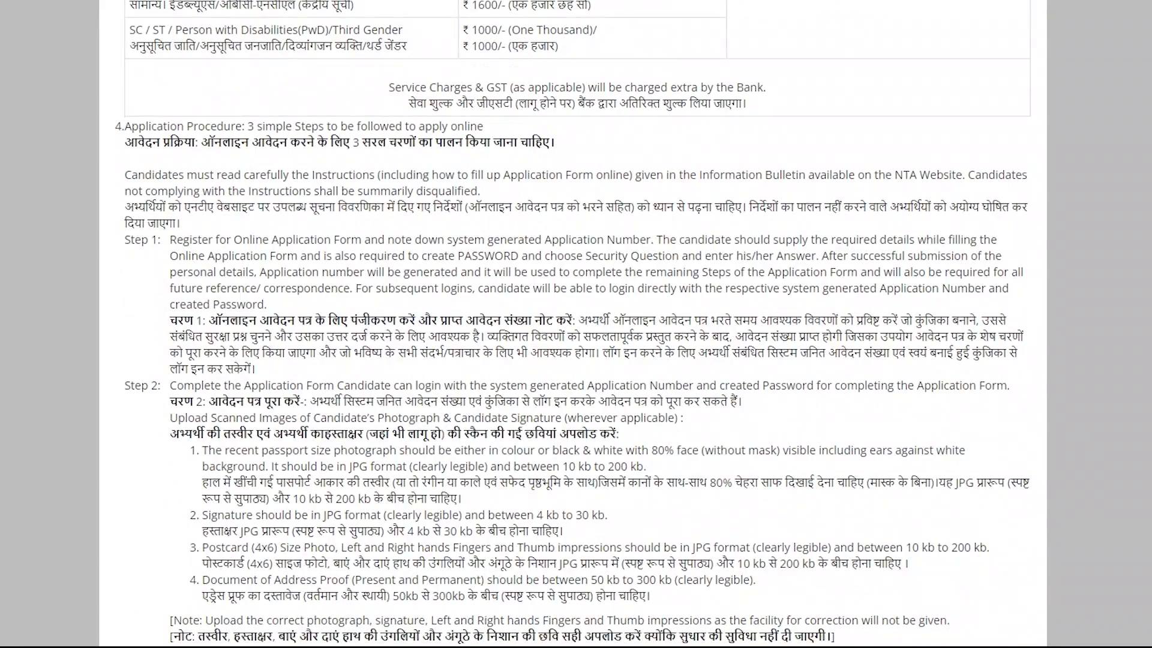
scroll(576, 325, down, 4)
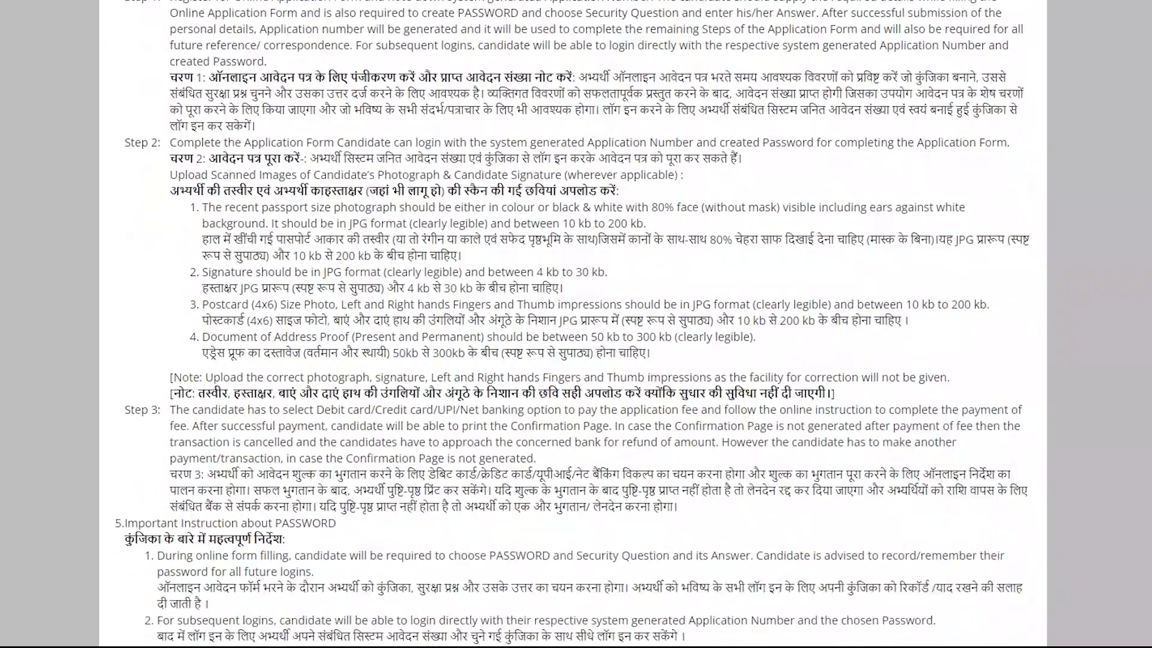
scroll(576, 324, down, 5)
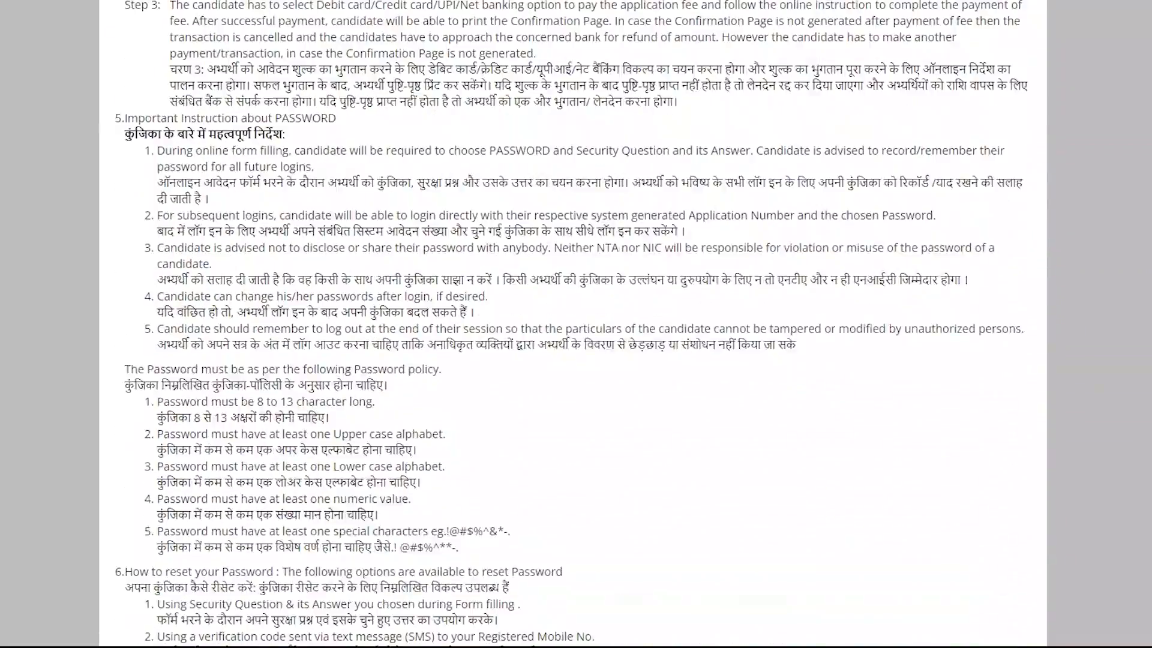
scroll(576, 324, down, 3)
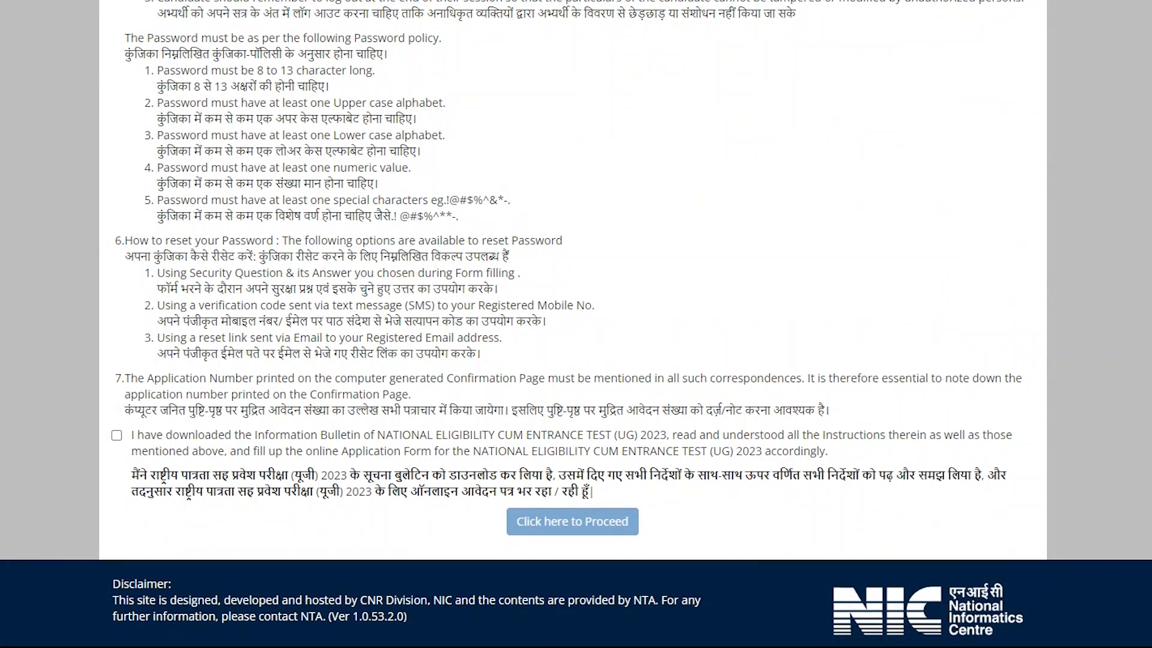
click(116, 435)
click(528, 522)
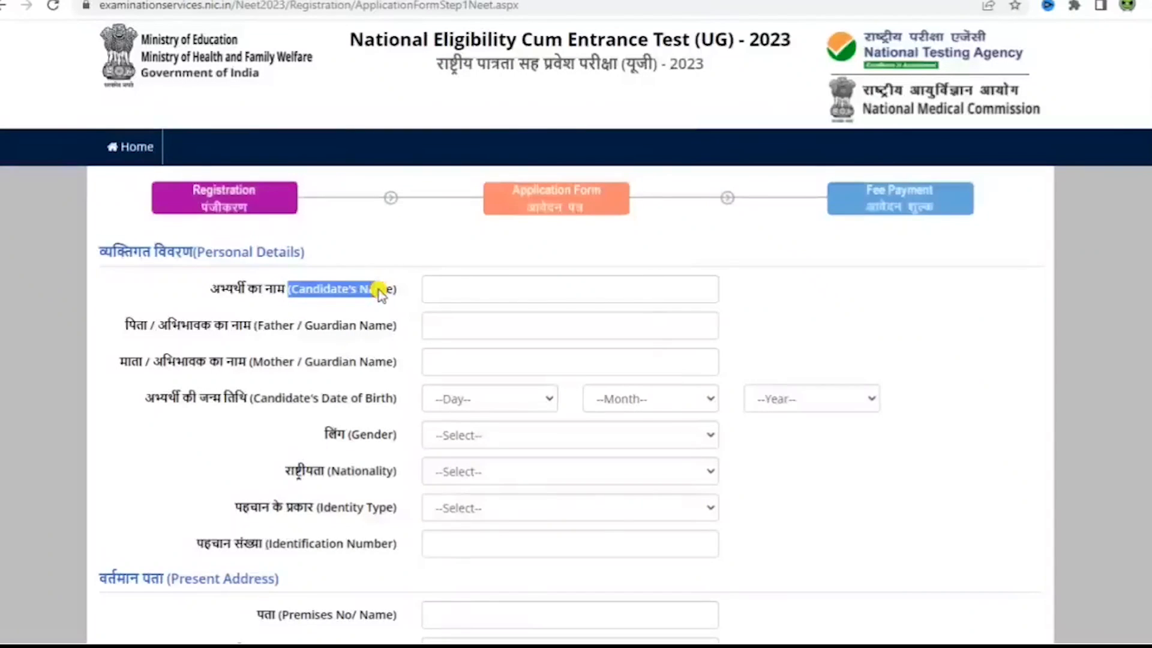
Step: Enter the candidate's name and the father / guardian name in the personal details
click(461, 289)
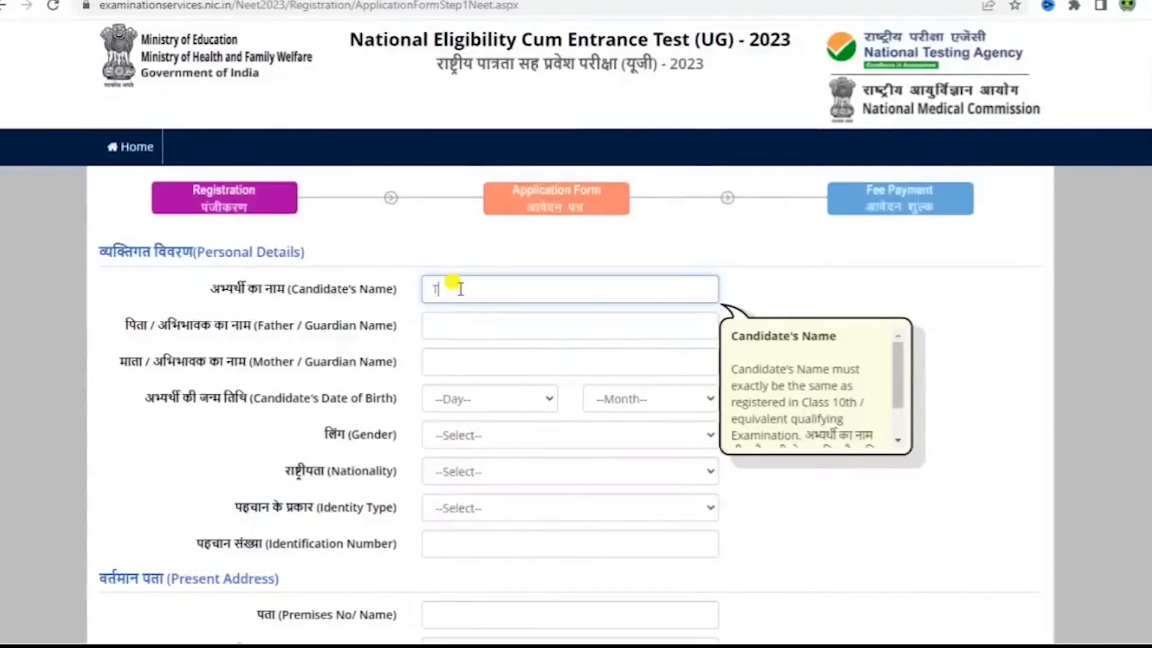
text(ABC)
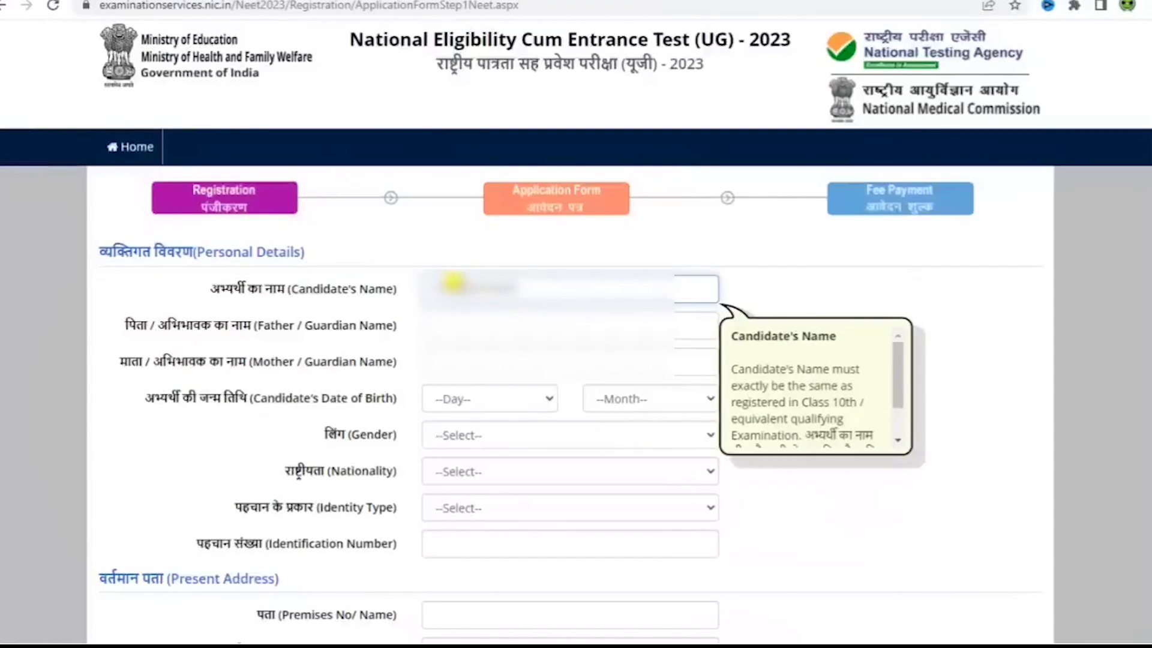
click(765, 283)
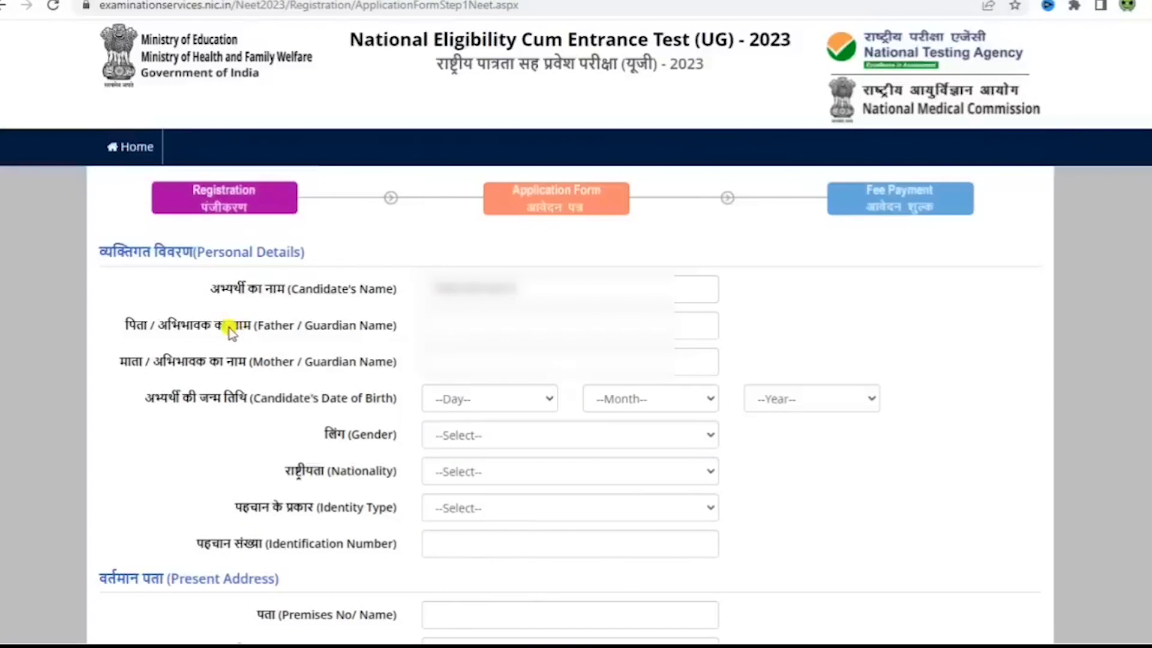
click(458, 322)
text(A)
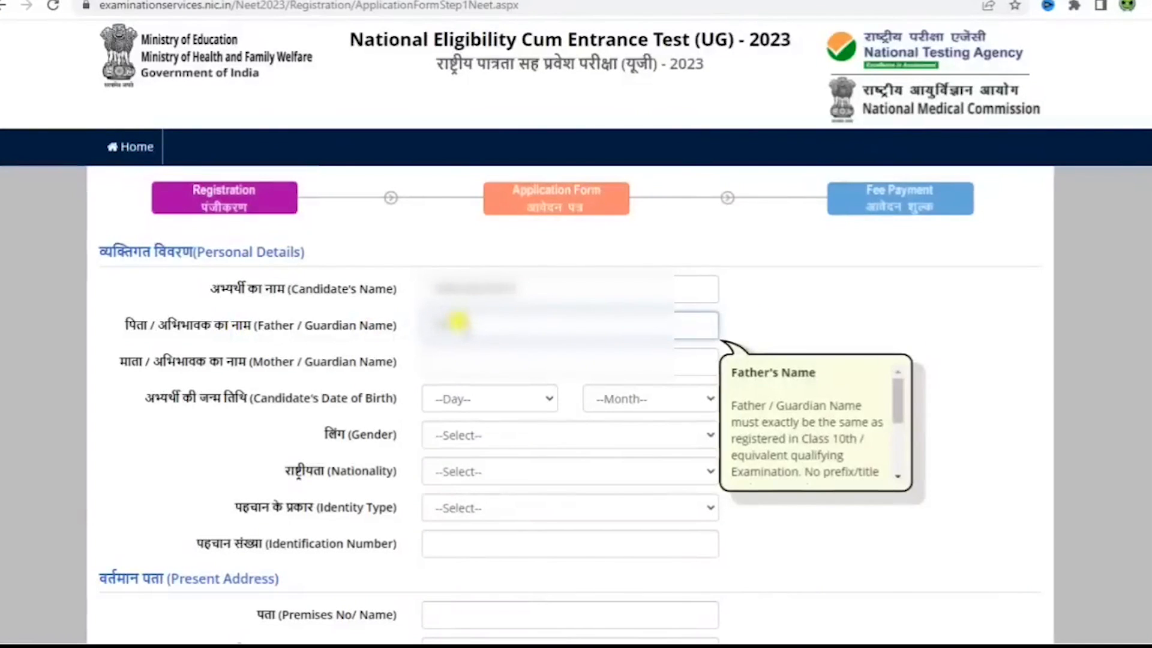
text(abcabcd)
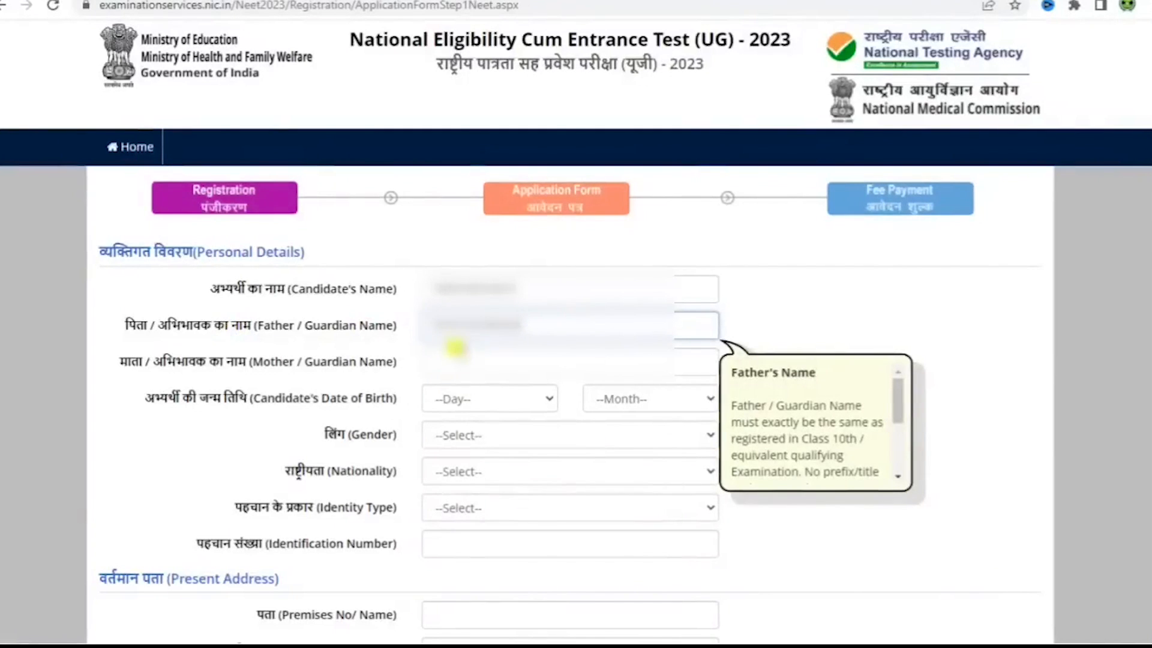
Step: Enter the mother / guardian name
click(455, 353)
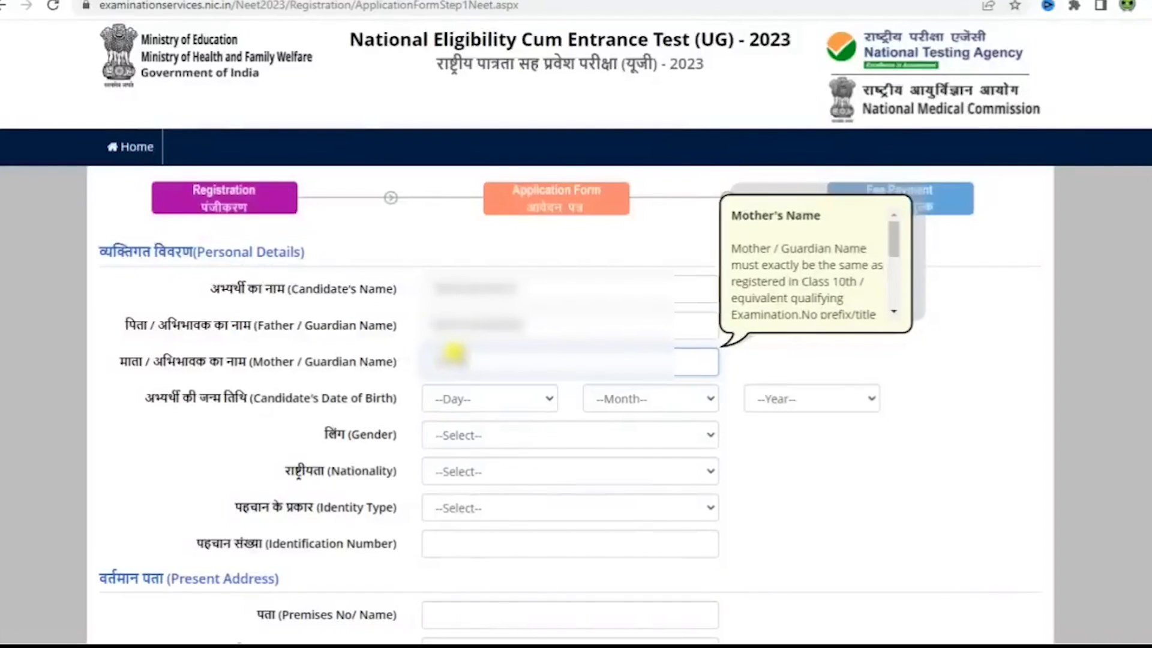
text(abcdefghijkl)
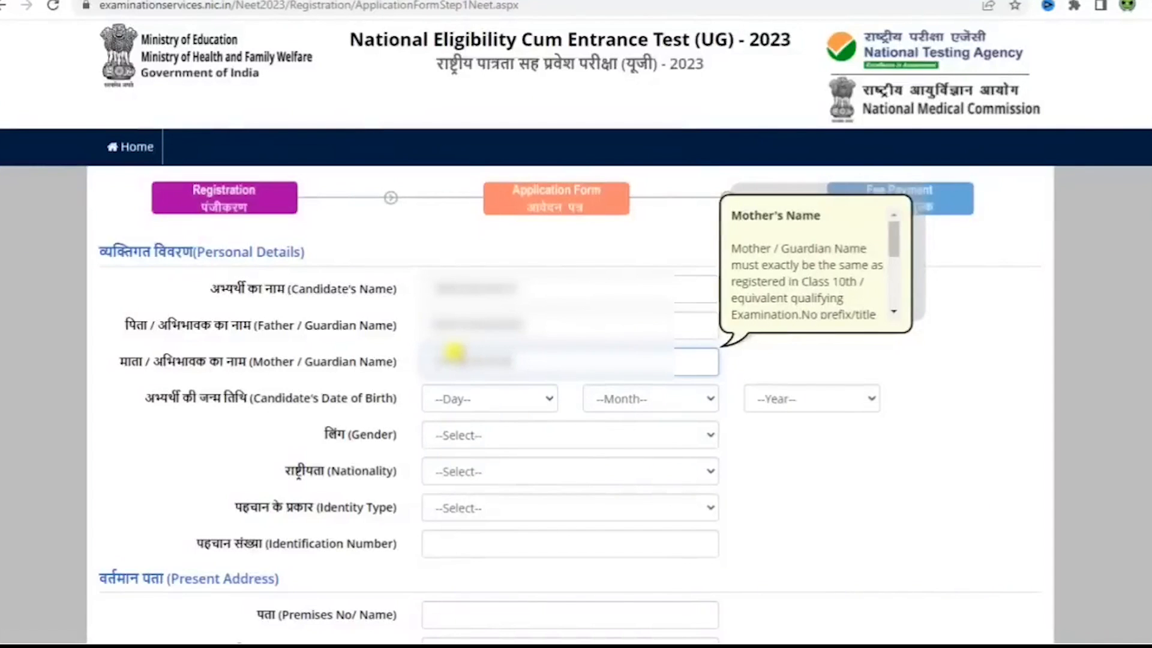
click(768, 461)
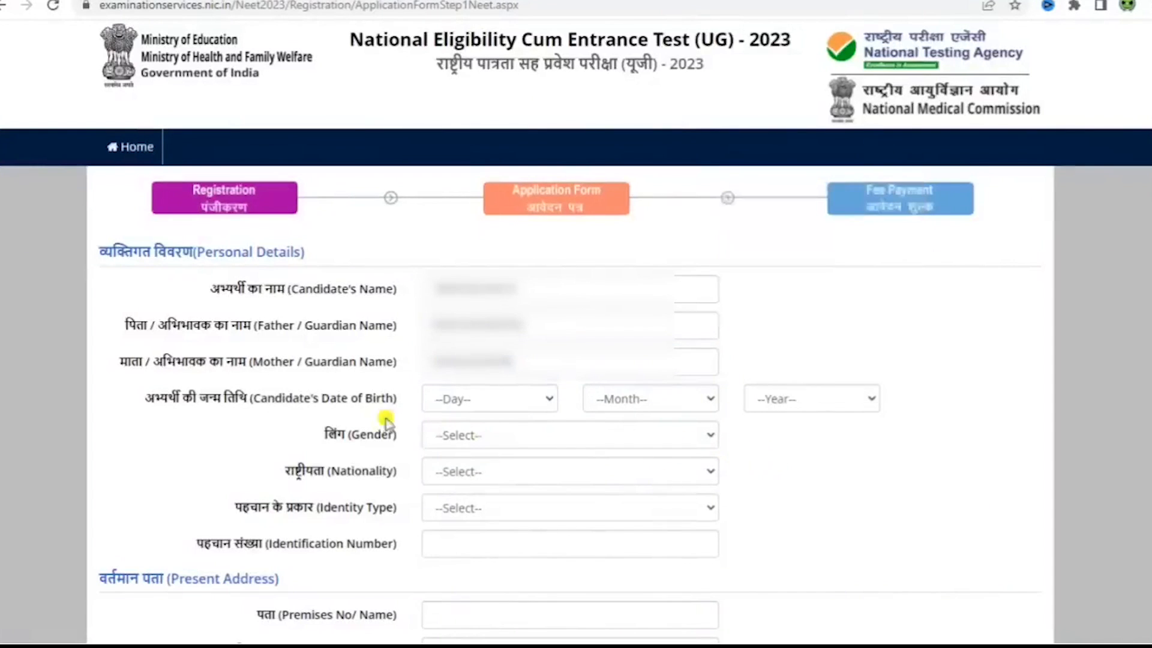
Step: Select the candidate's date of birth day, month and year
drag(264, 408, 319, 407)
click(258, 420)
click(453, 400)
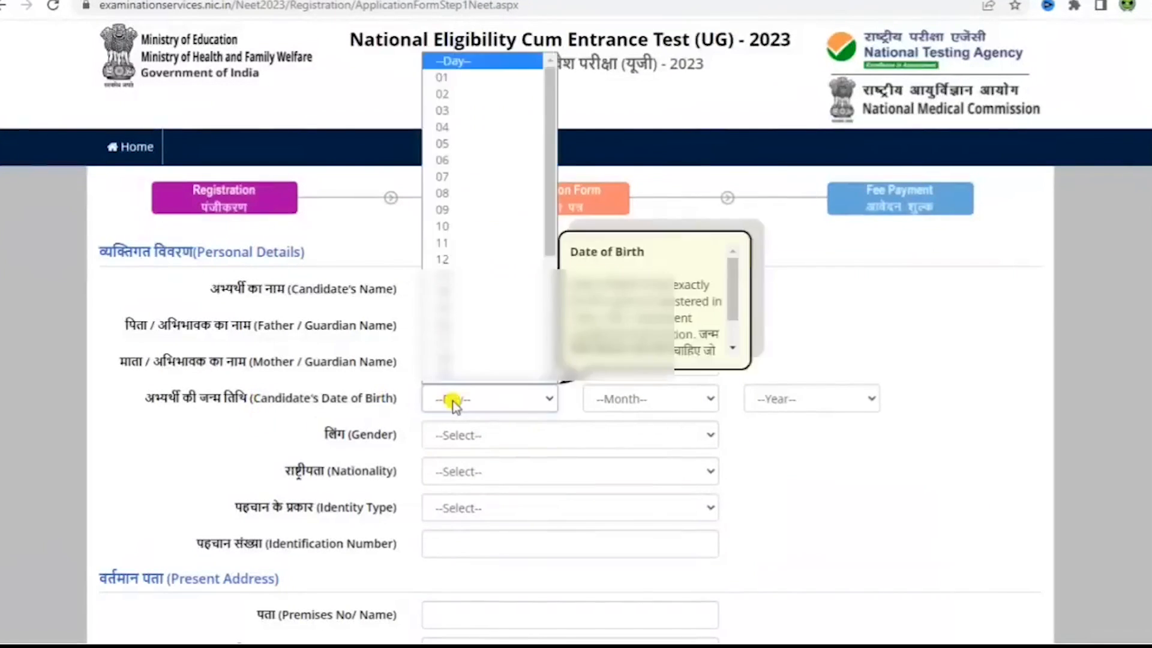
click(444, 360)
click(635, 397)
click(631, 486)
click(811, 399)
click(769, 80)
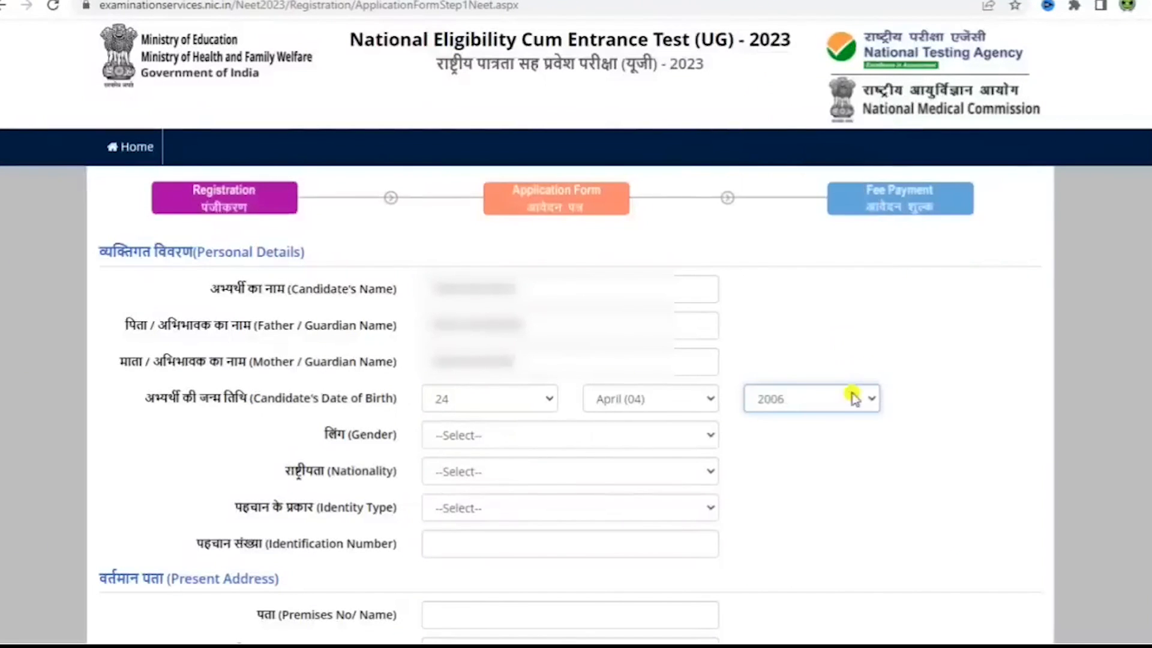
Step: Set the gender to Male and the nationality to Indian
click(467, 435)
click(471, 477)
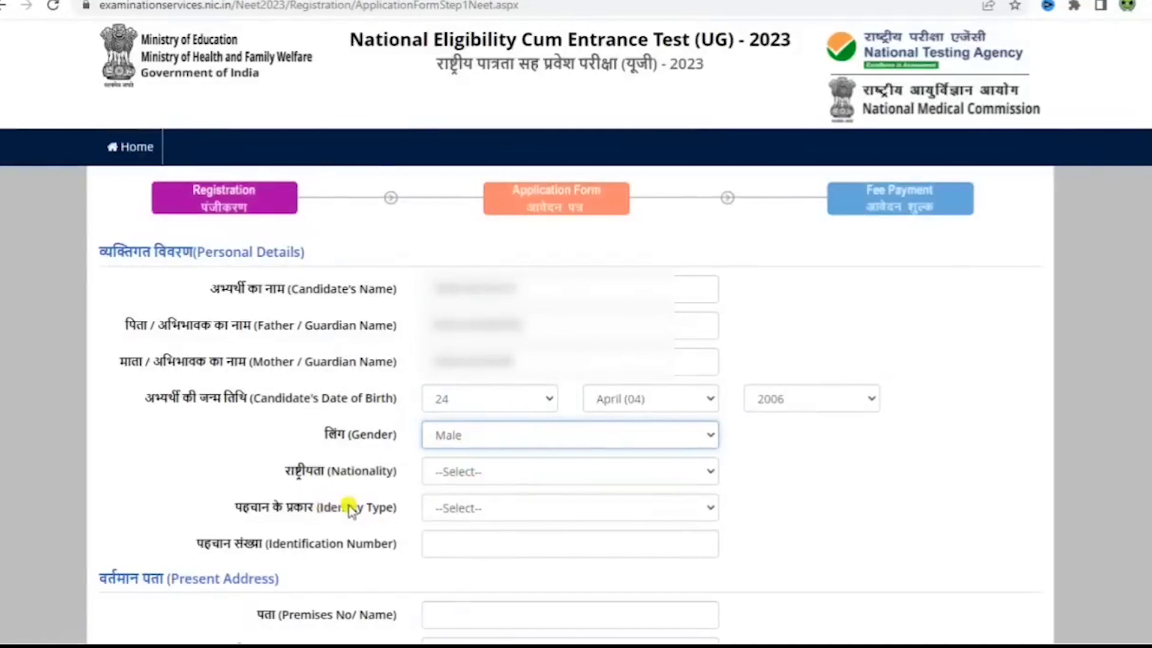
click(447, 509)
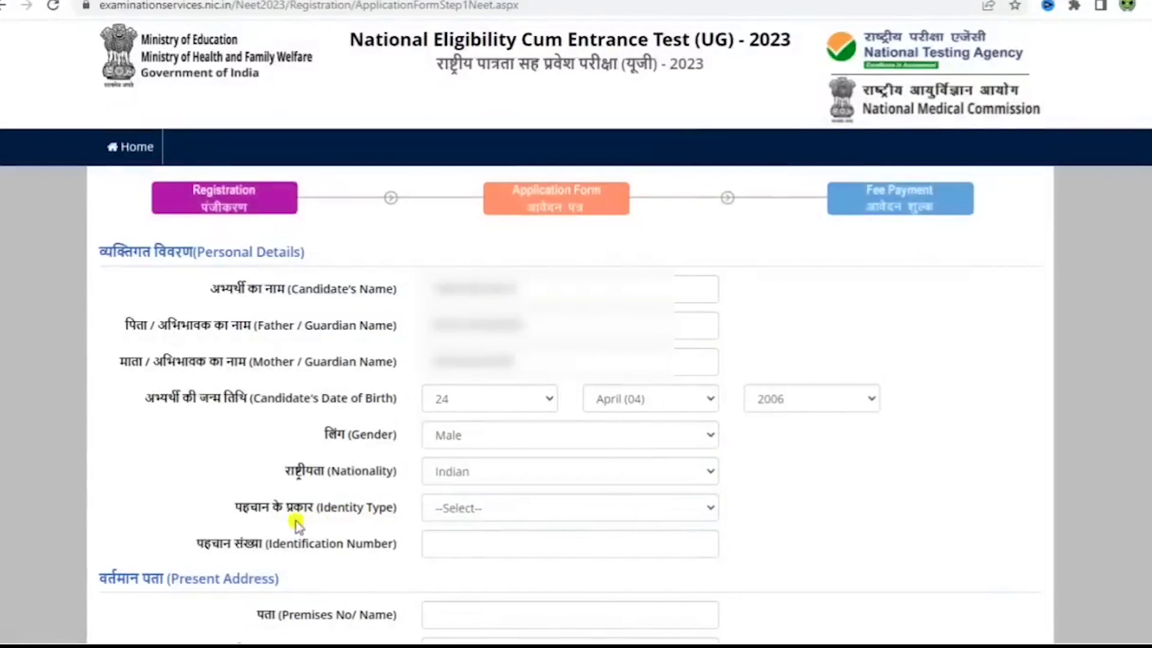
Step: Choose Any Other Valid Govt Identity with photograph as identity type and enter the identity number
click(471, 510)
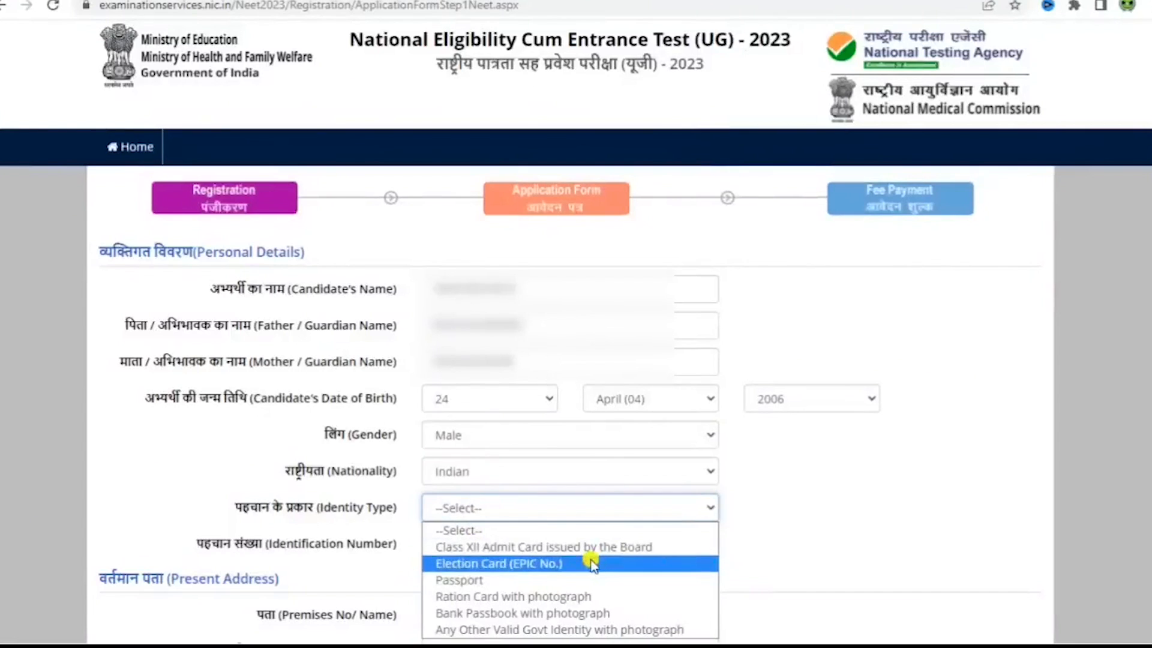
click(600, 630)
click(482, 543)
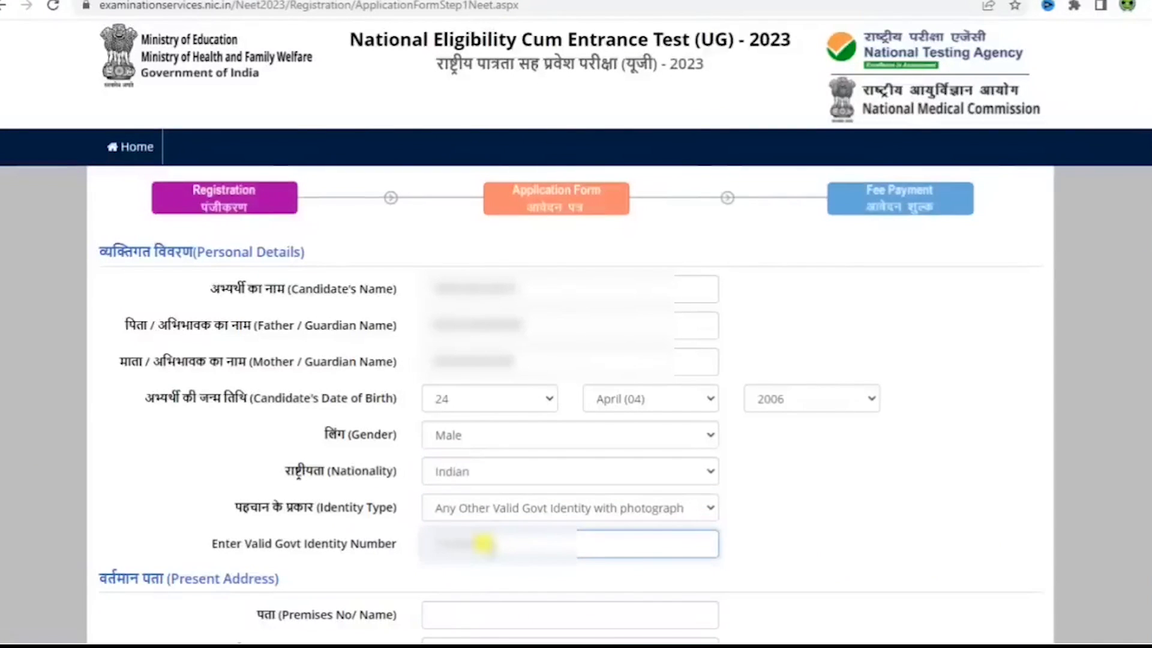
click(852, 555)
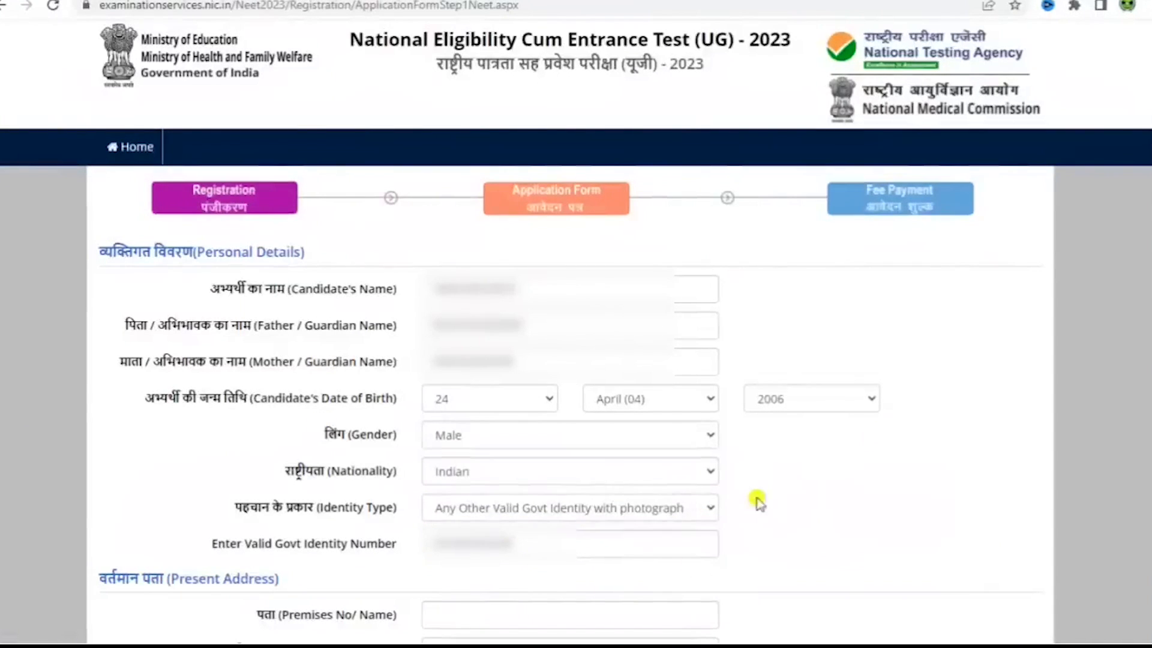
Step: Fill in the present address premises, sub-locality and locality fields
scroll(1055, 432, down, 8)
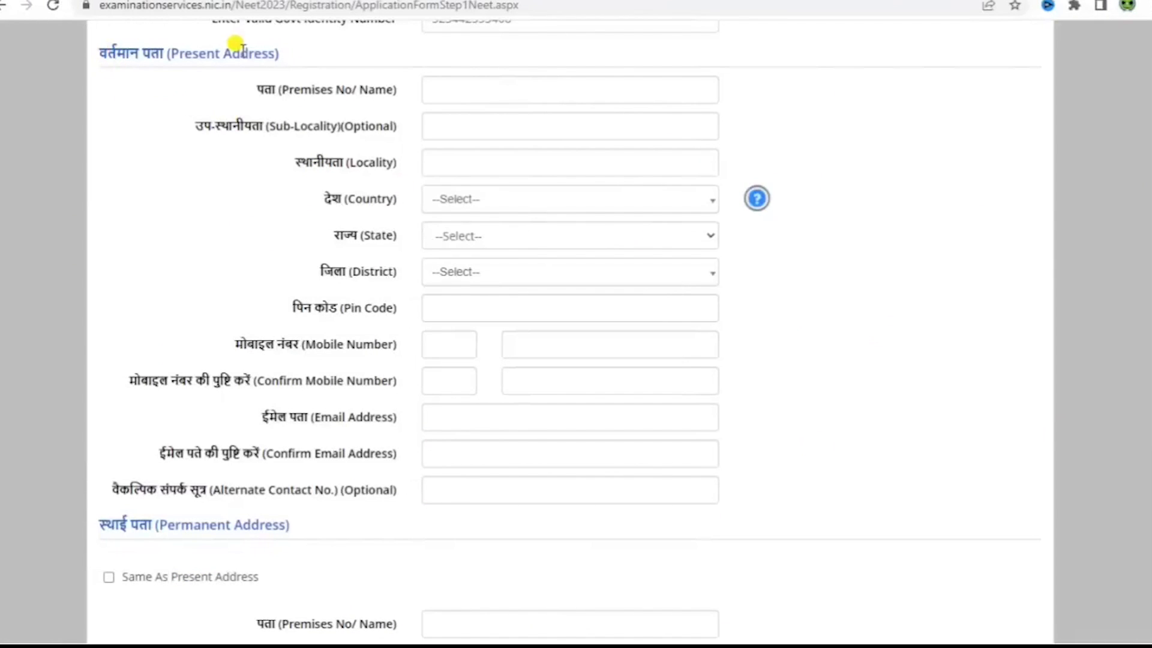
click(483, 87)
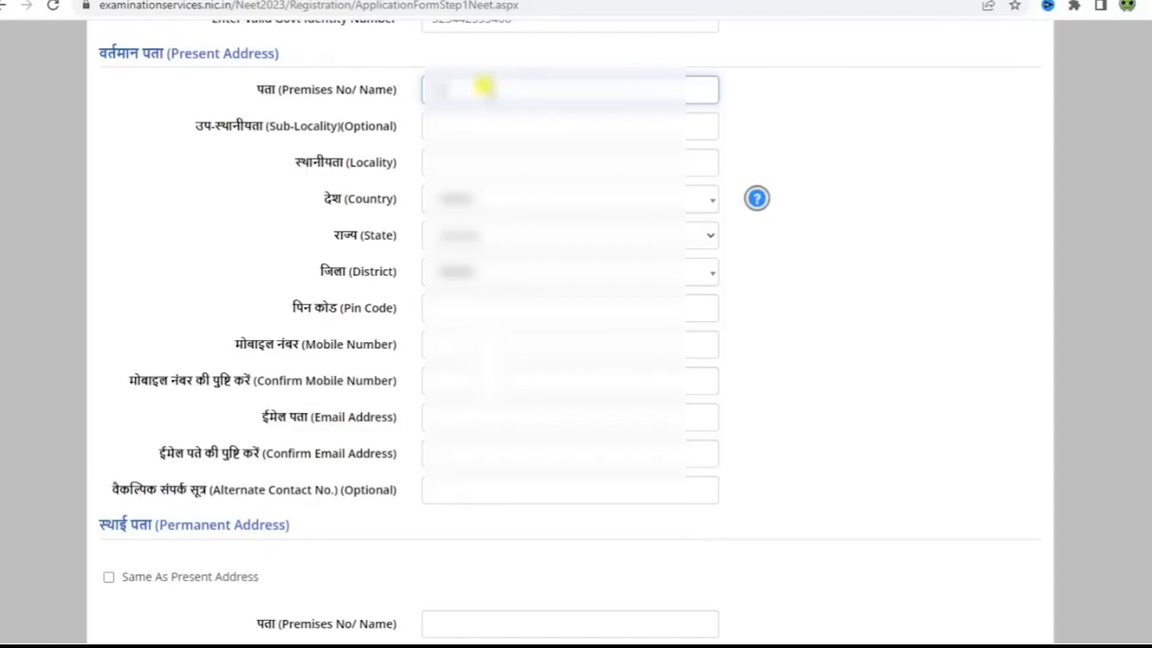
click(466, 119)
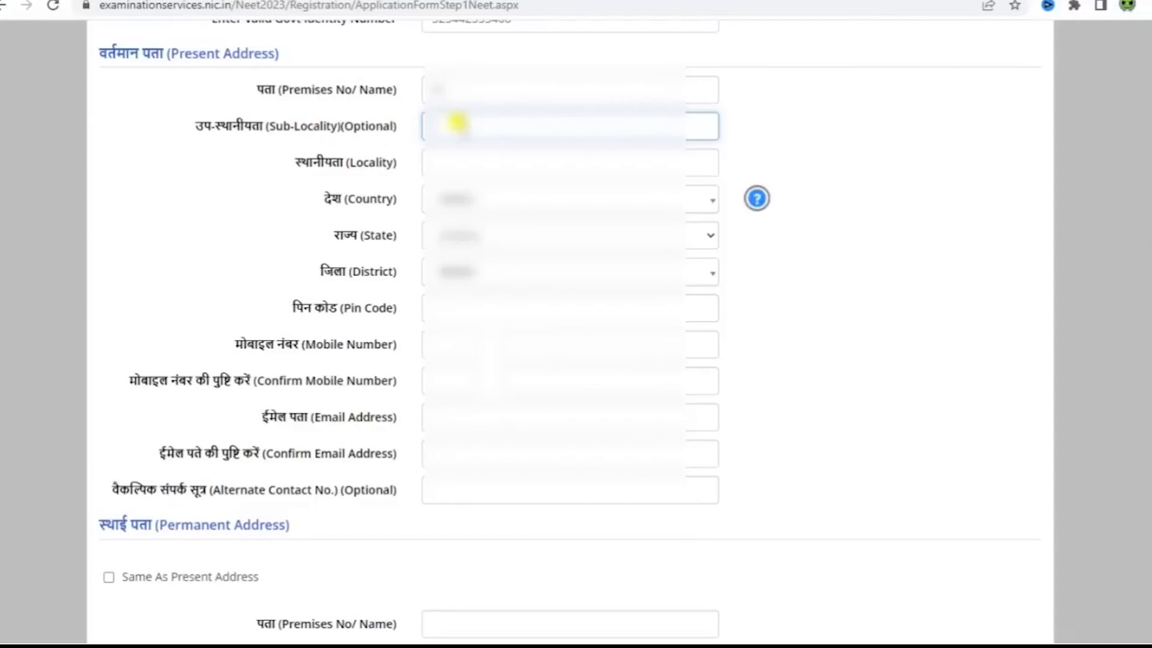
click(466, 155)
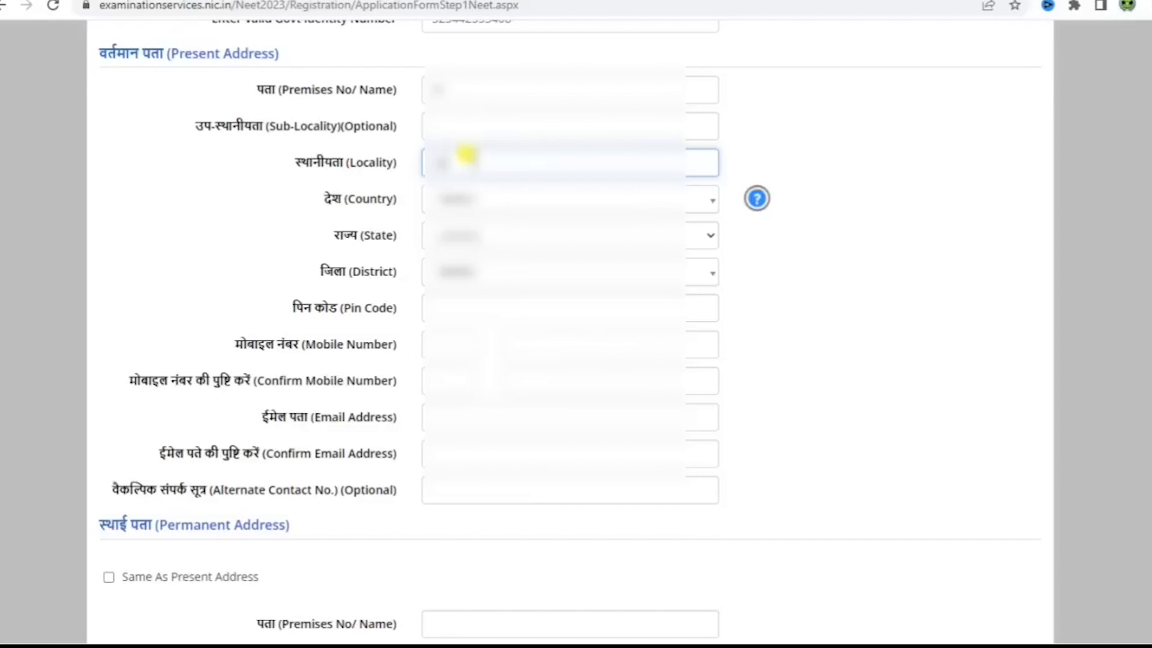
Step: Select the present address country, state and district, and enter the pin code
click(498, 236)
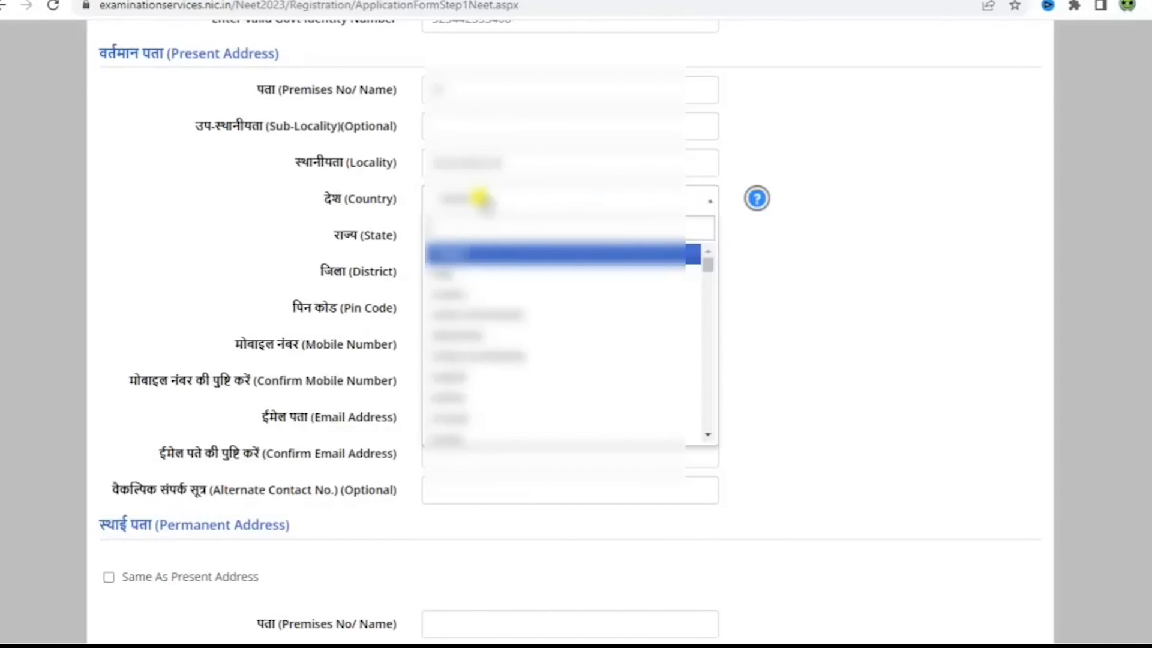
key(Return)
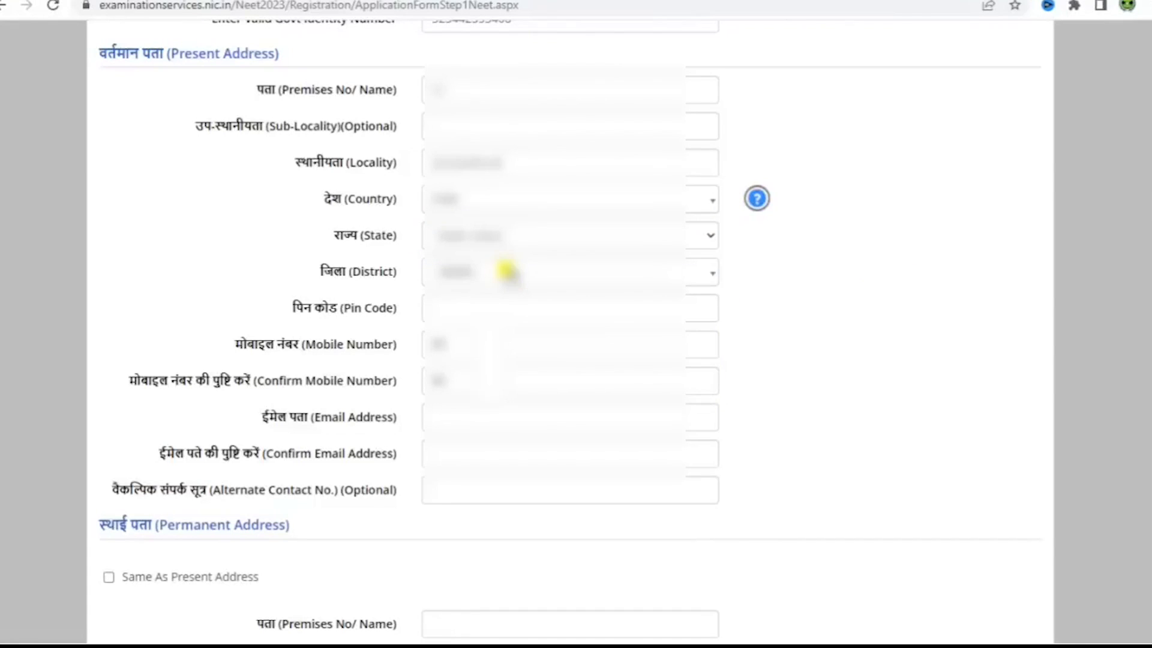
click(509, 270)
scroll(523, 390, down, 10)
click(527, 419)
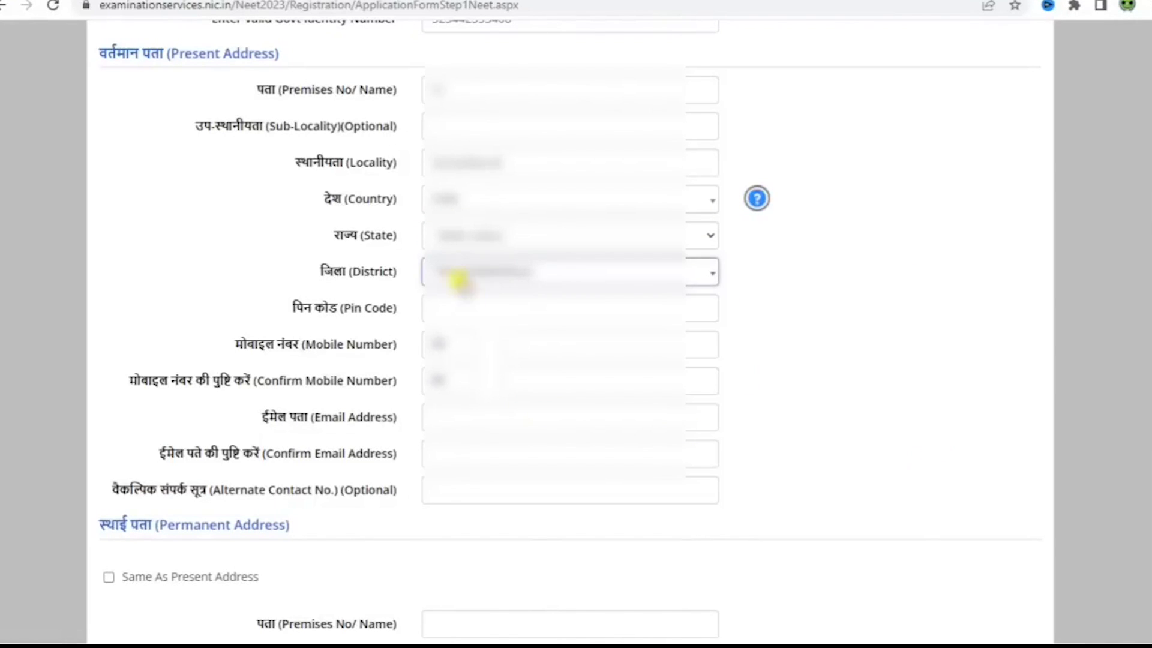
click(457, 295)
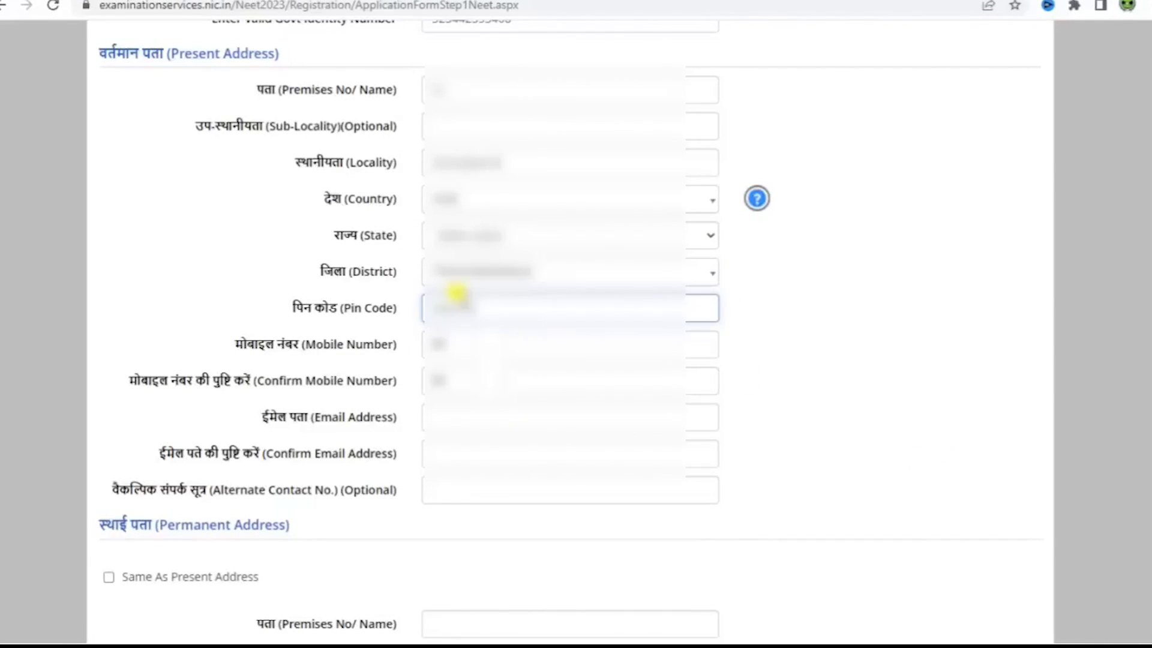
Step: Enter the candidate's mobile number and repeat it in the confirm mobile number field
click(574, 340)
text(???????)
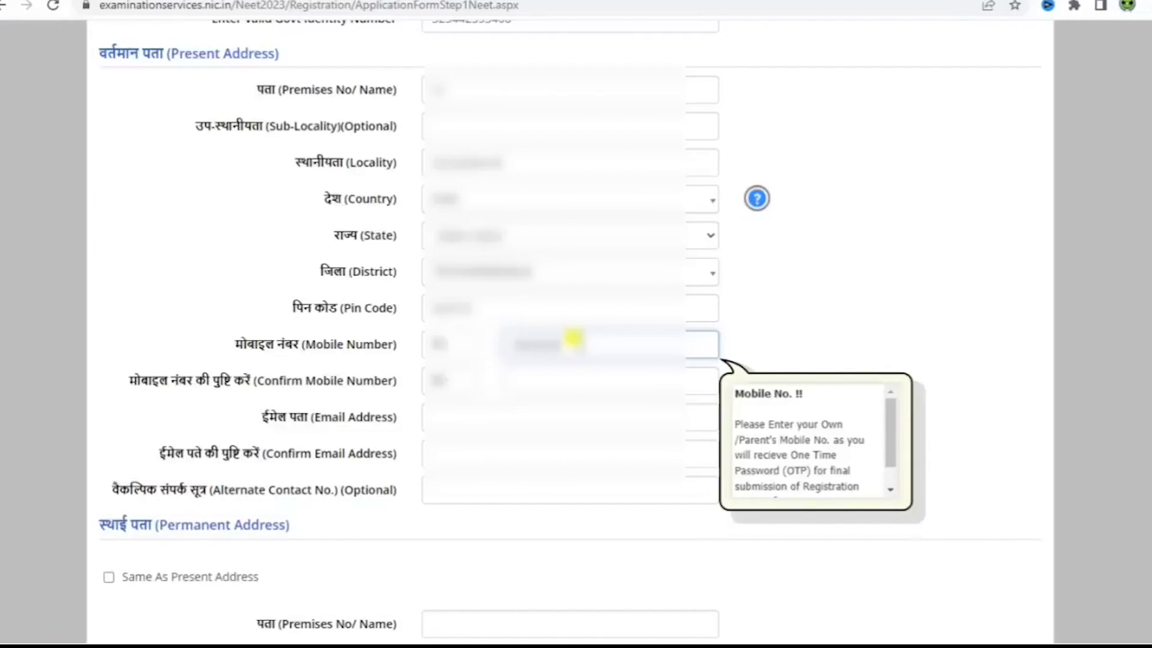
text(???)
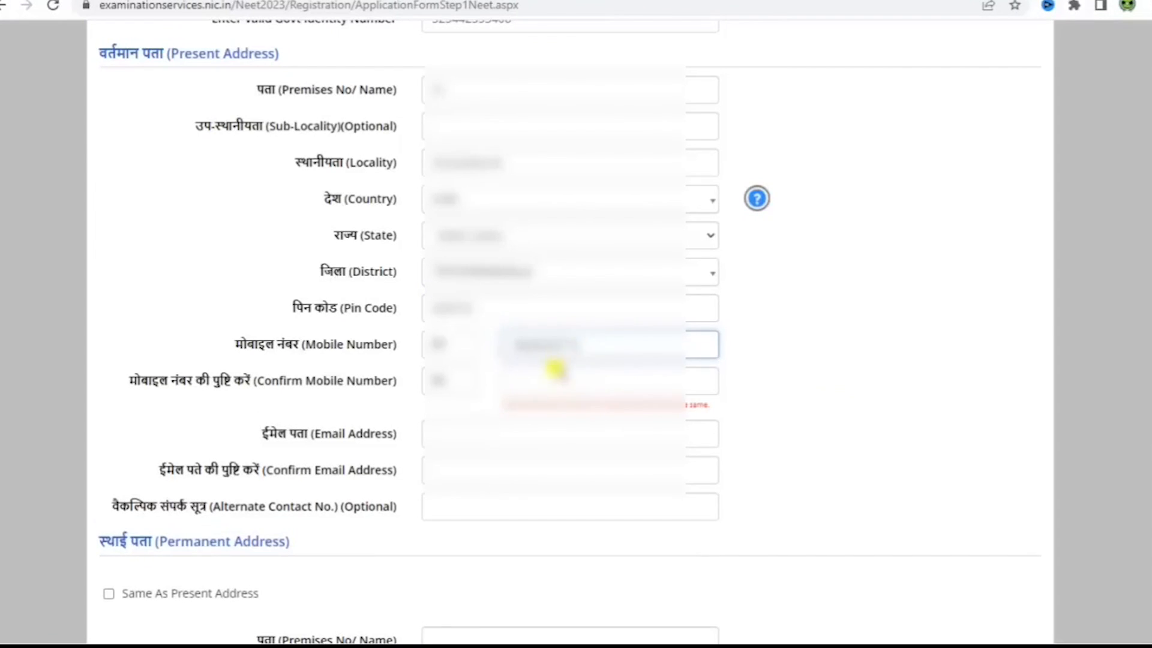
click(538, 369)
text(??????????)
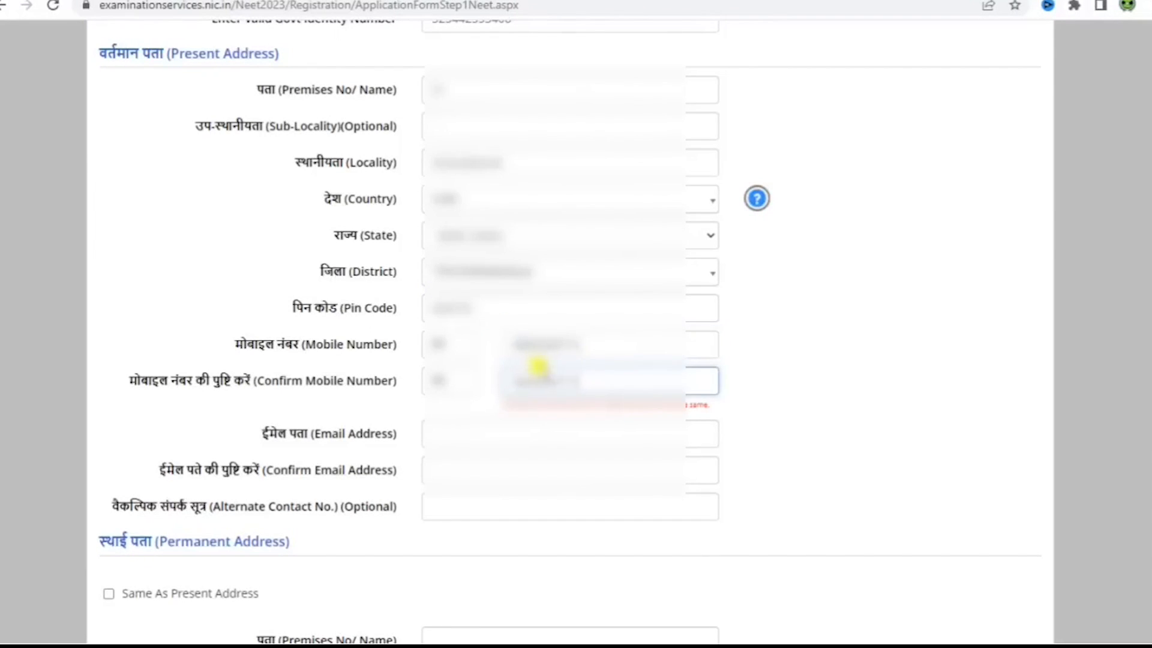
Step: Fill in the candidate's e-mail address and repeat it in the confirm e-mail field
click(832, 417)
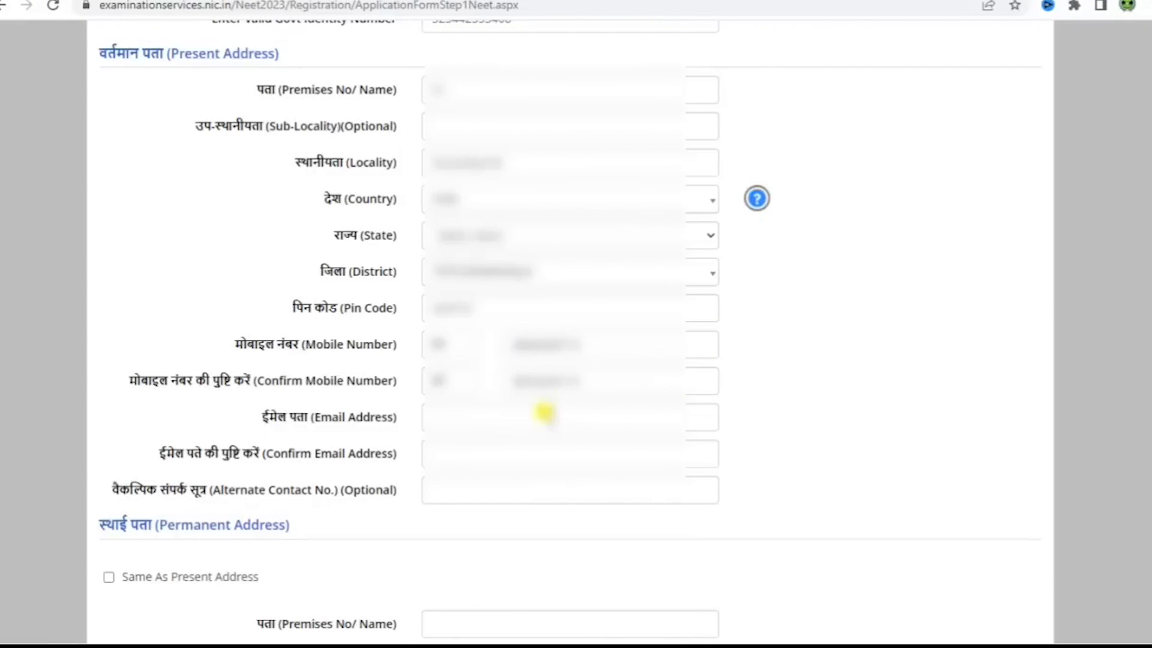
click(544, 414)
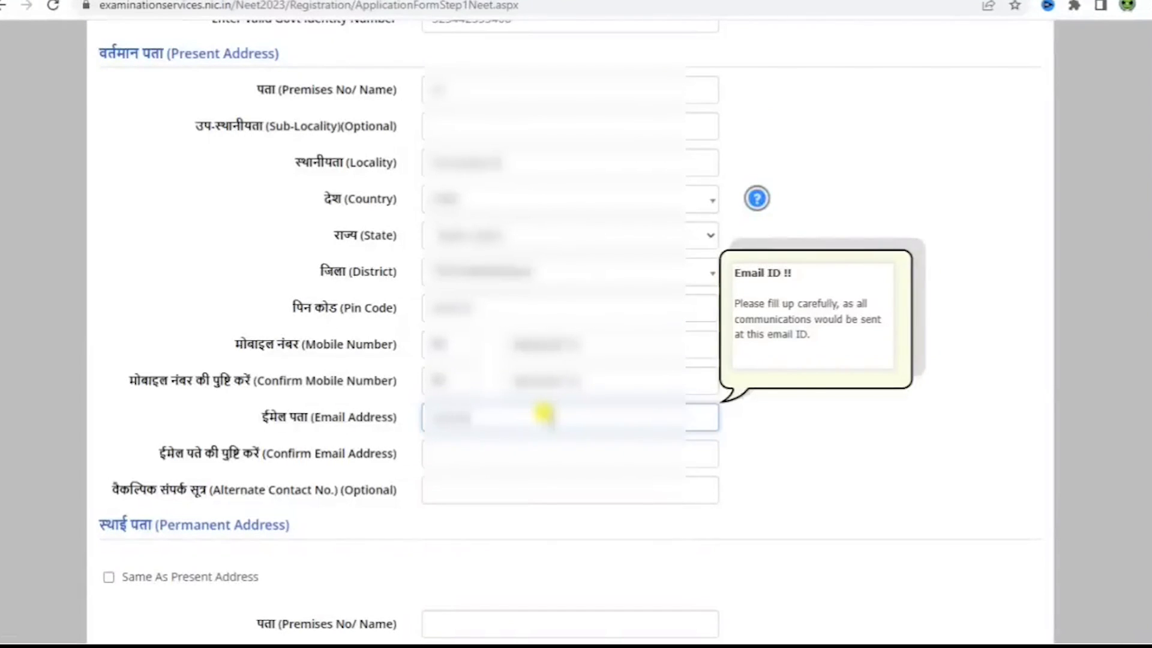
text(????????????????)
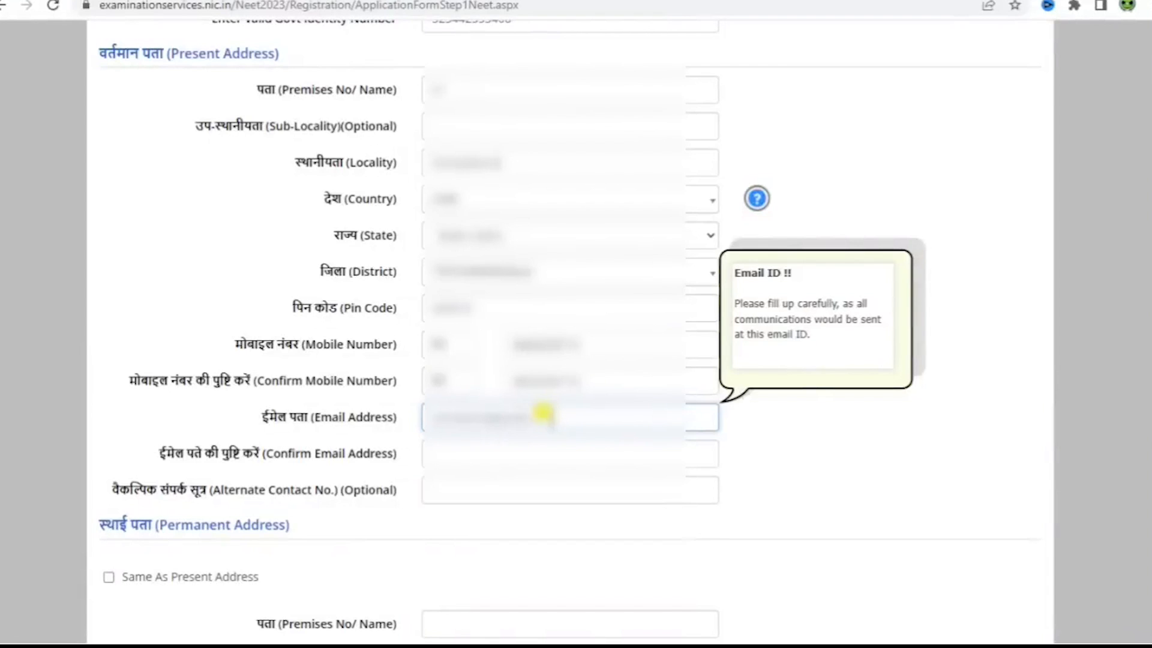
click(849, 460)
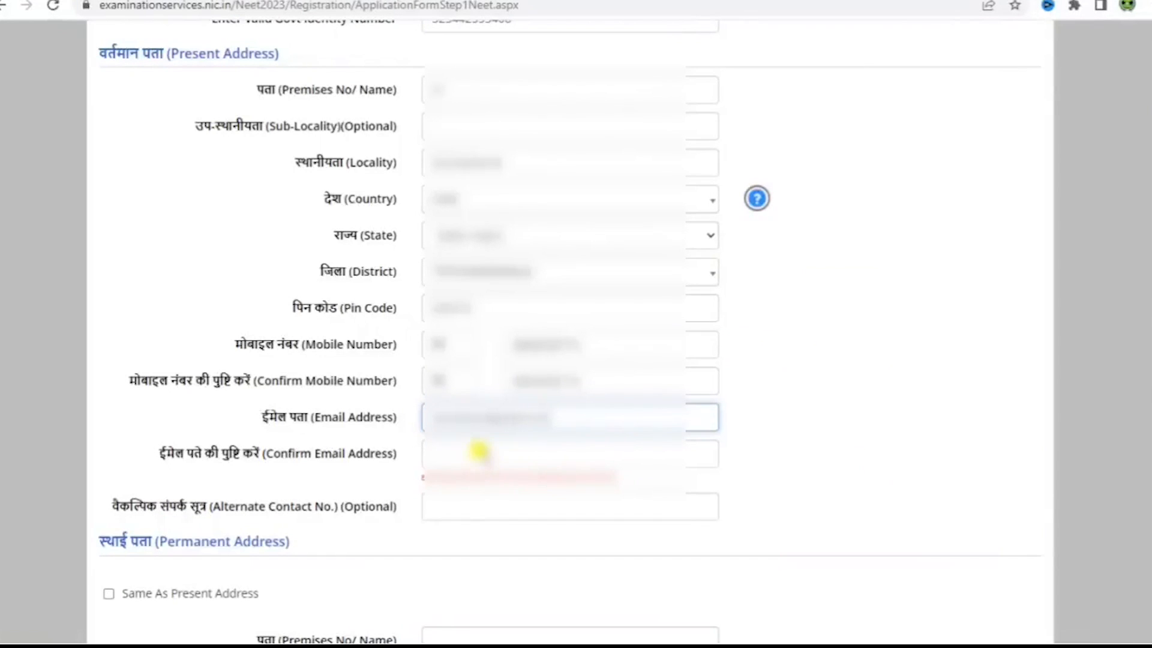
click(479, 451)
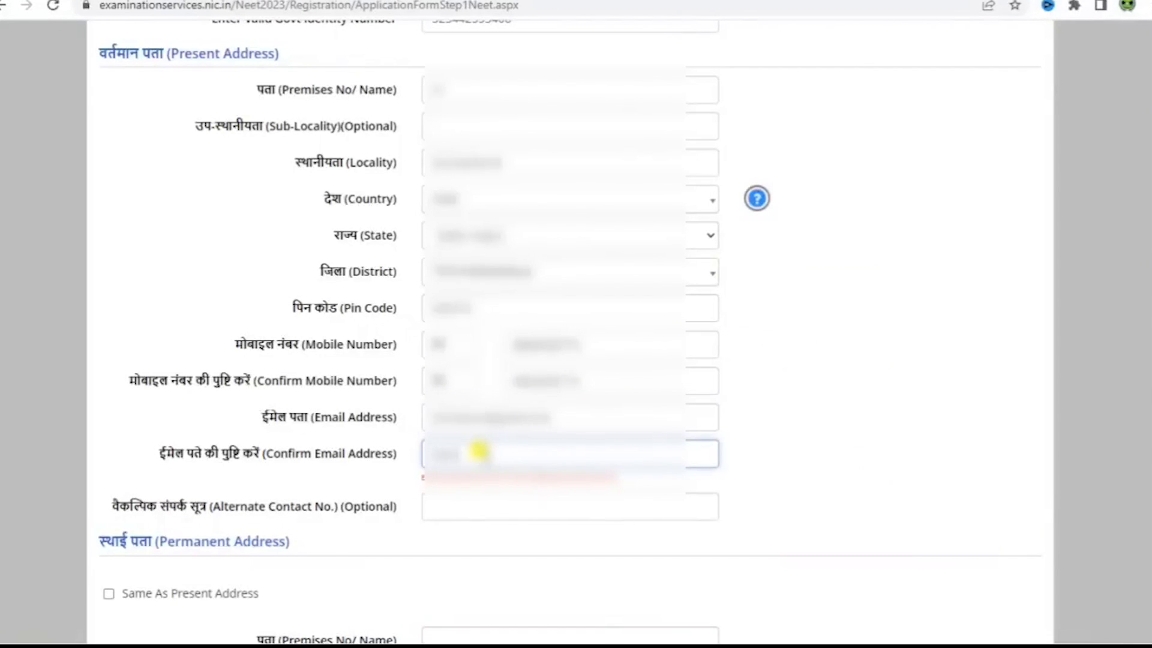
text(????????????????)
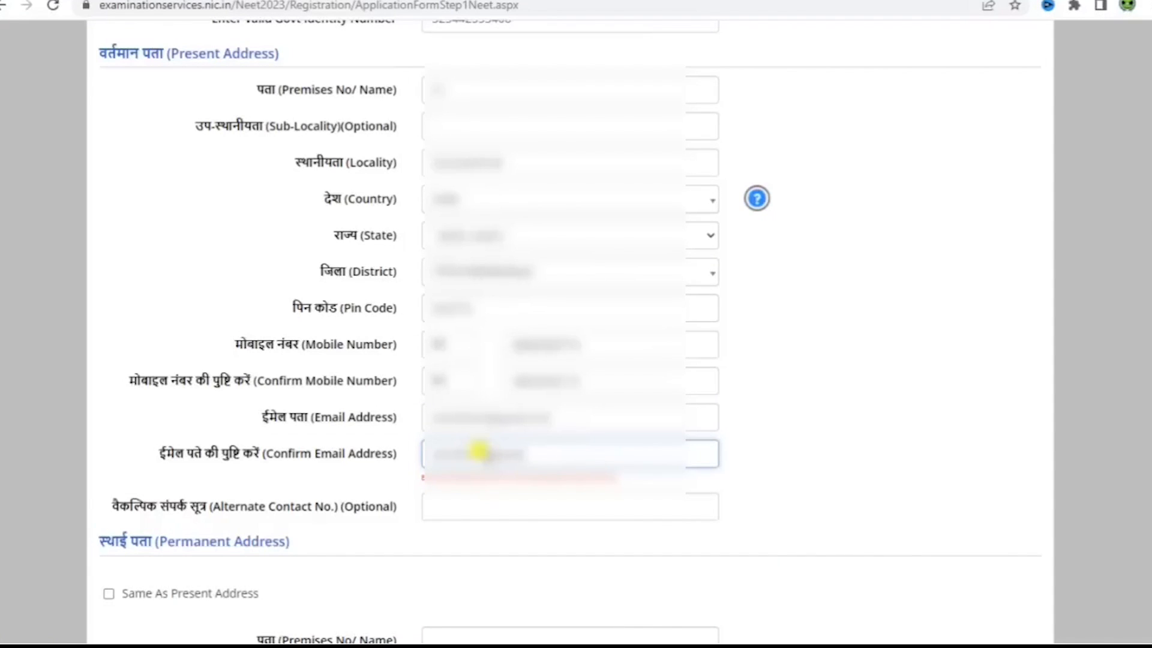
click(858, 463)
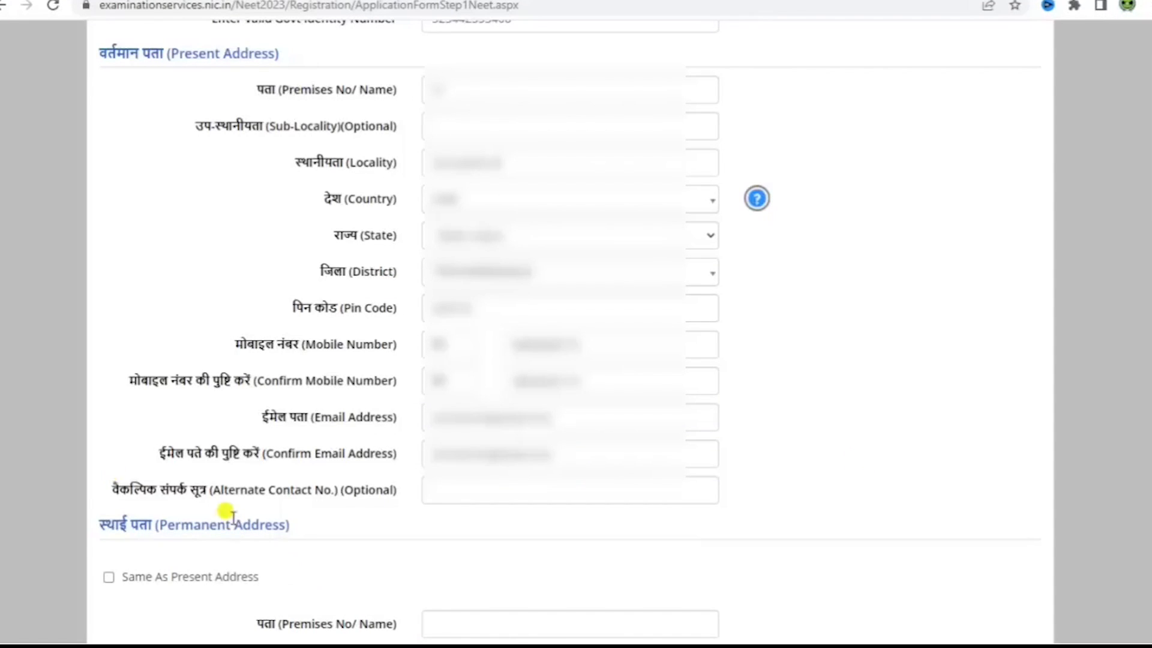
Step: Set the permanent address to be the same as the present address
drag(210, 491, 382, 491)
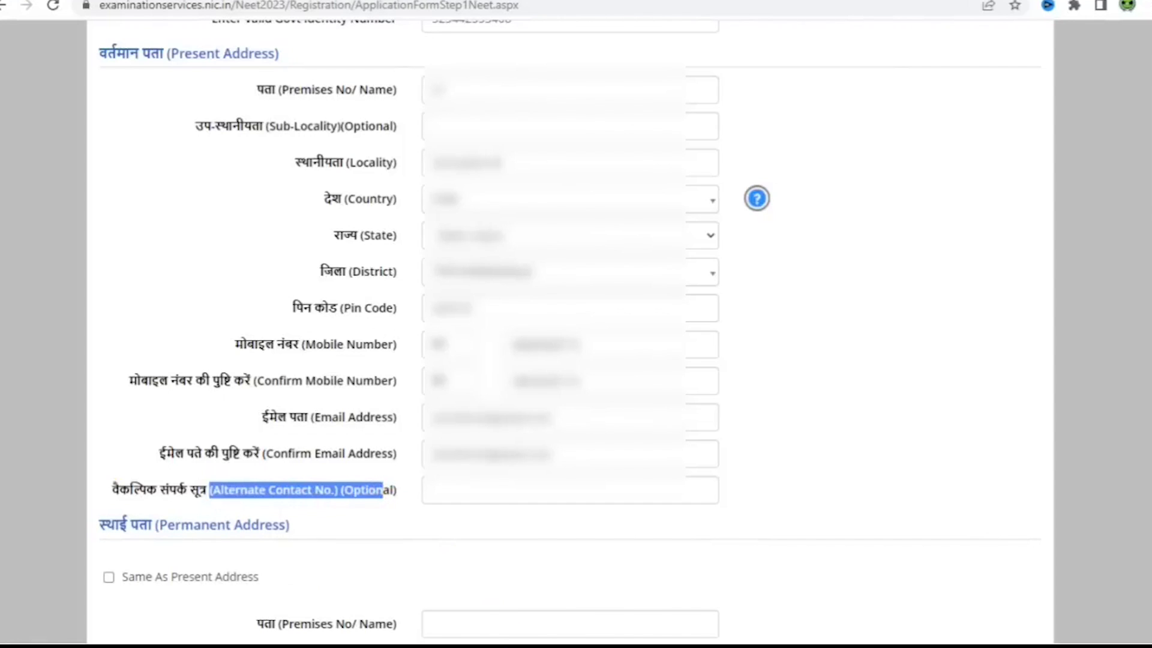
scroll(576, 303, down, 8)
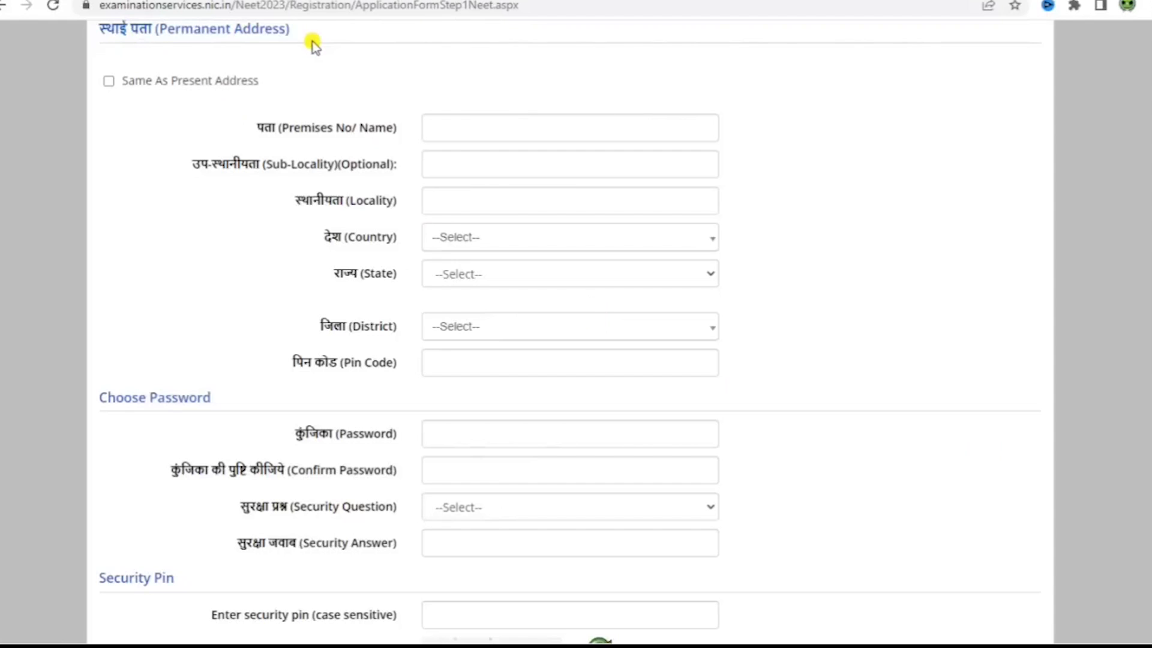
click(109, 82)
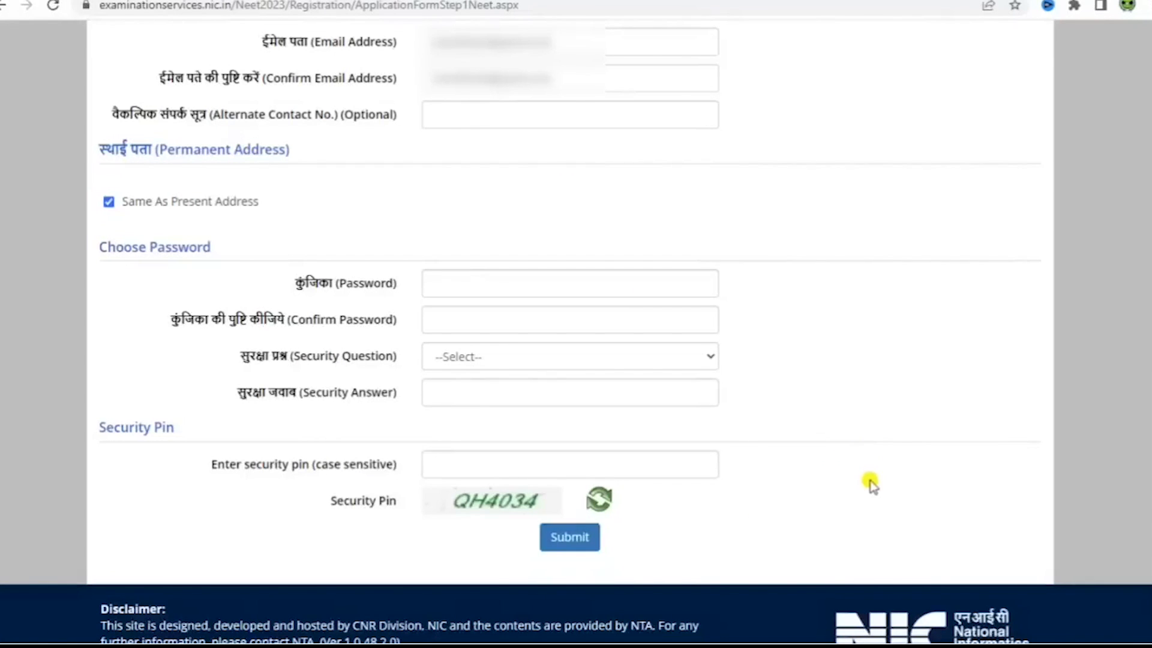
Step: Enter the account password and repeat it in the confirm password field
drag(87, 247, 213, 247)
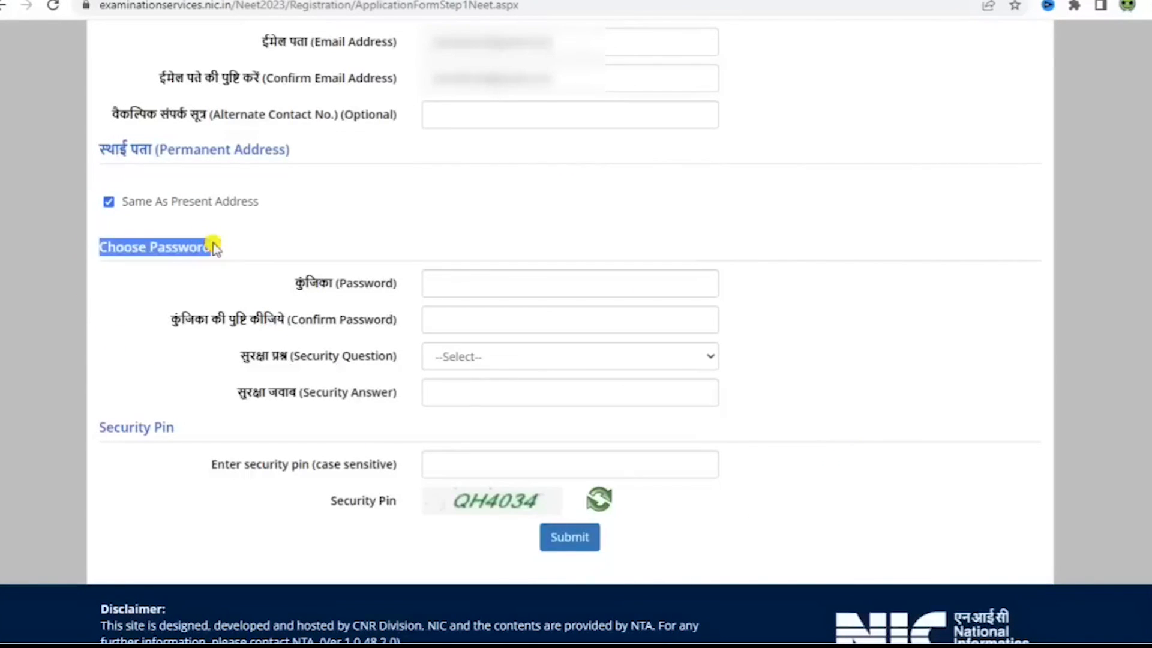
click(240, 275)
click(484, 283)
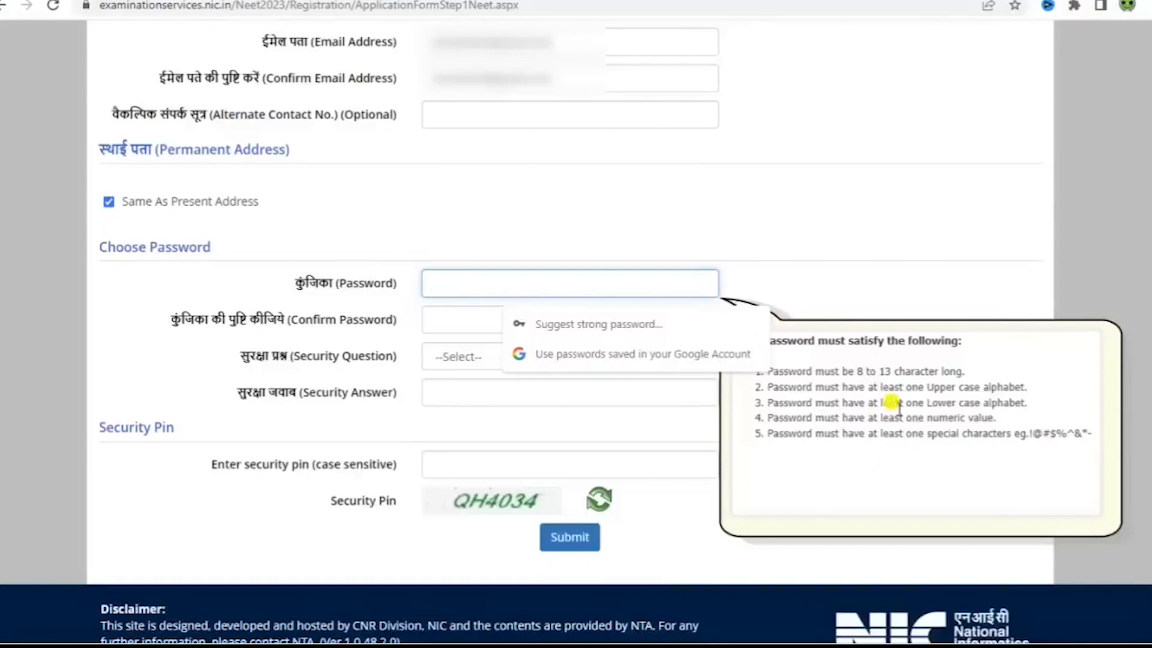
click(438, 308)
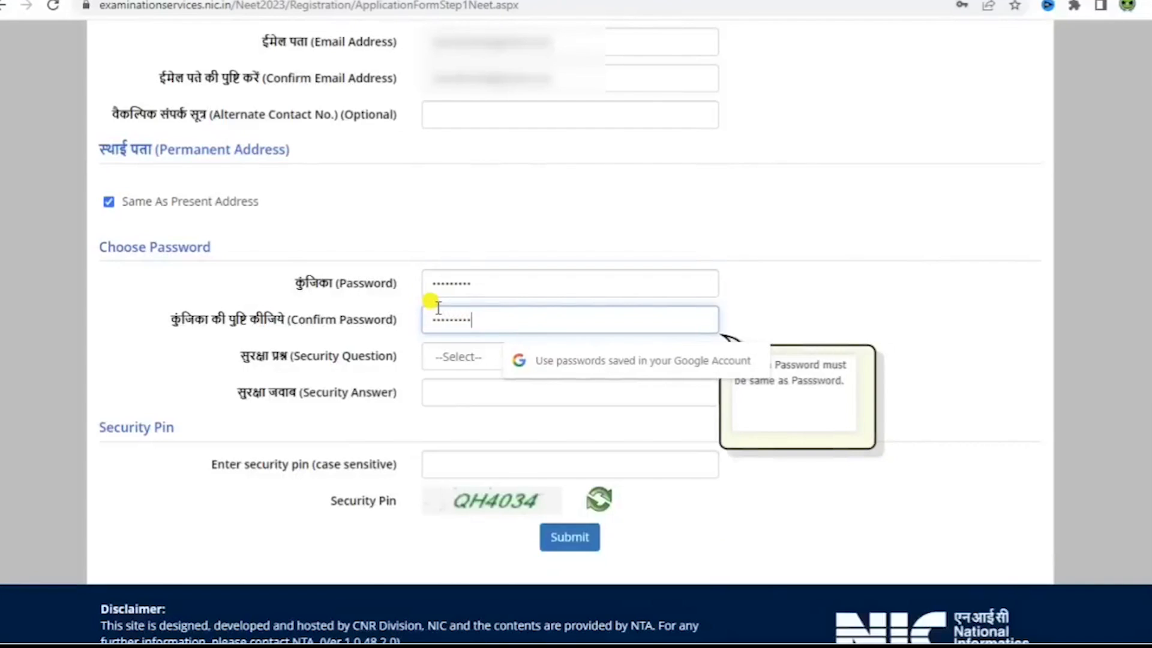
click(955, 314)
Step: Choose the security question "What is the name of your first school?" and type the security answer
click(543, 360)
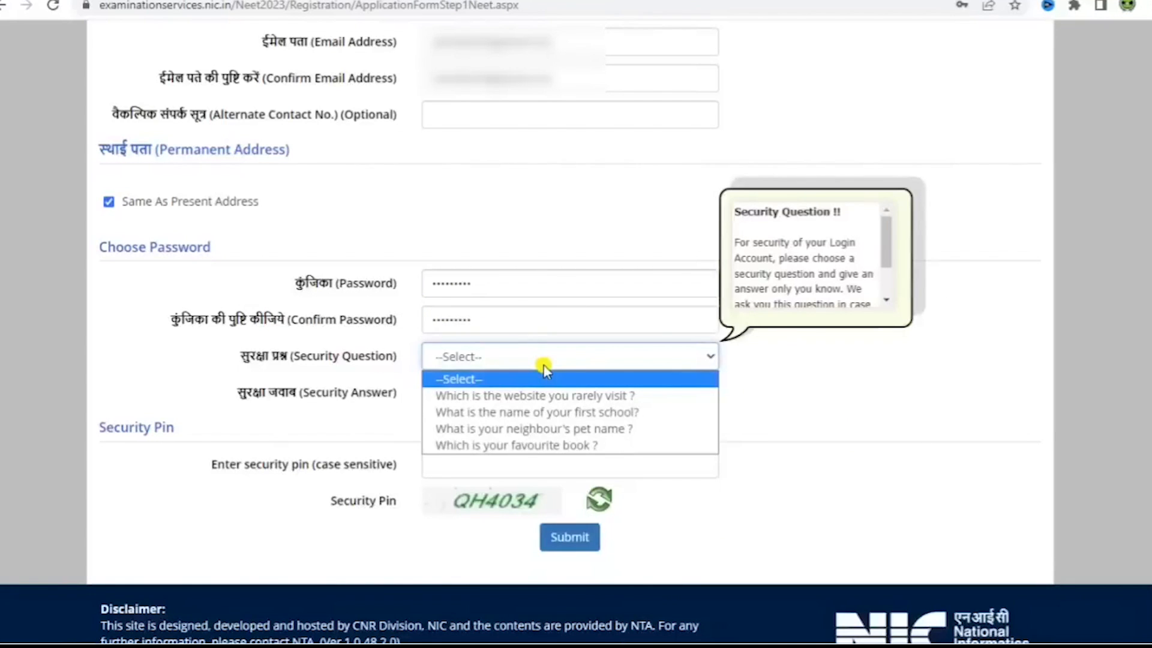
click(599, 412)
click(582, 395)
text(•••••)
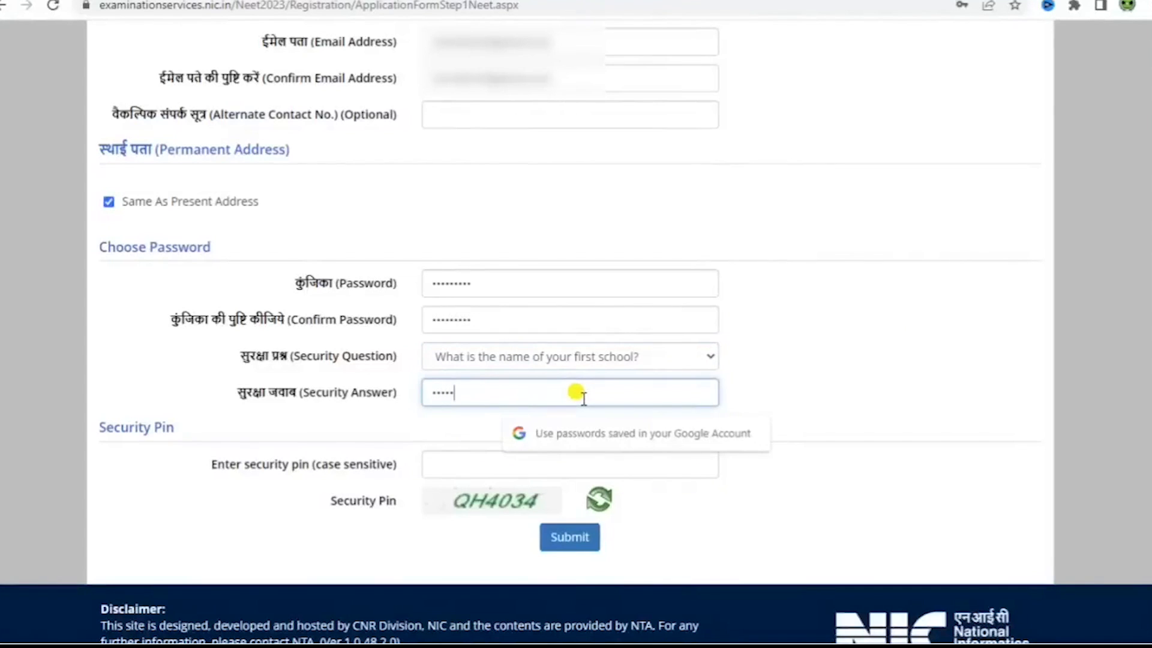
text(•)
click(224, 514)
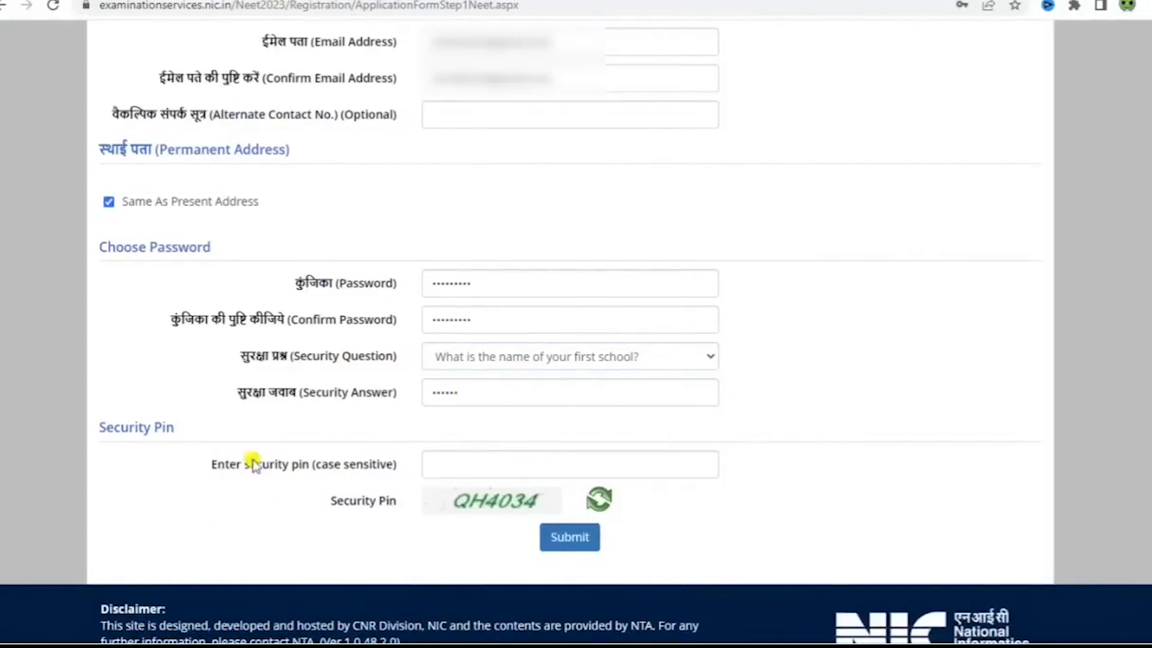
Step: Enter the security pin shown in the image, submit the form and close the review notice
click(517, 463)
text(QH)
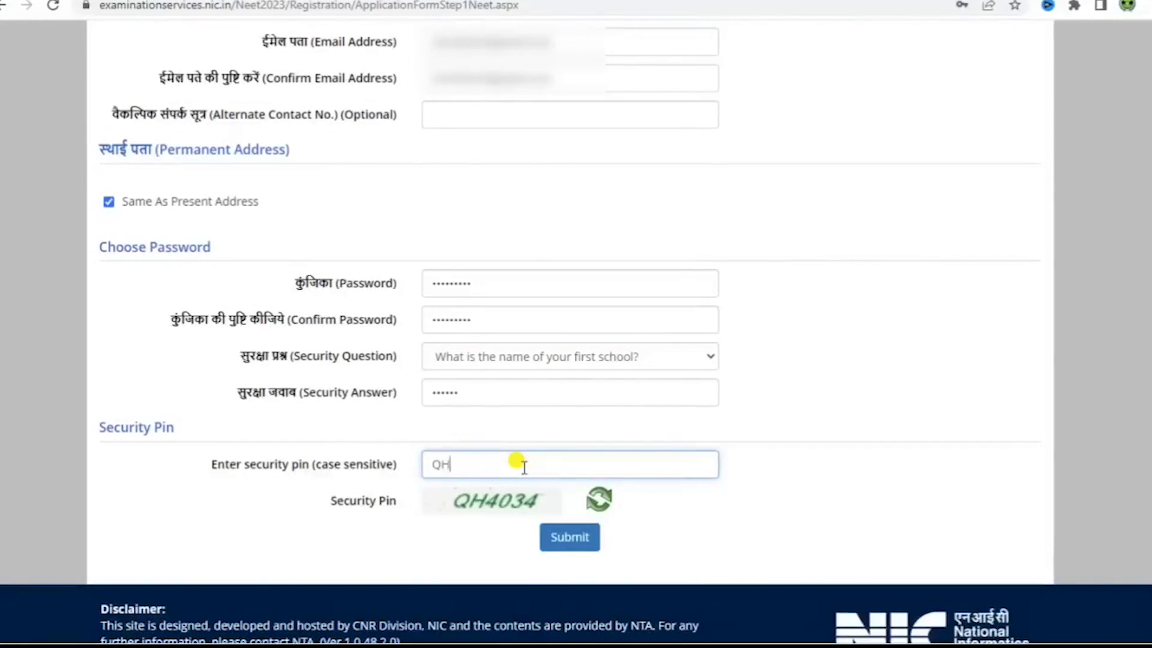
text(4034)
click(515, 570)
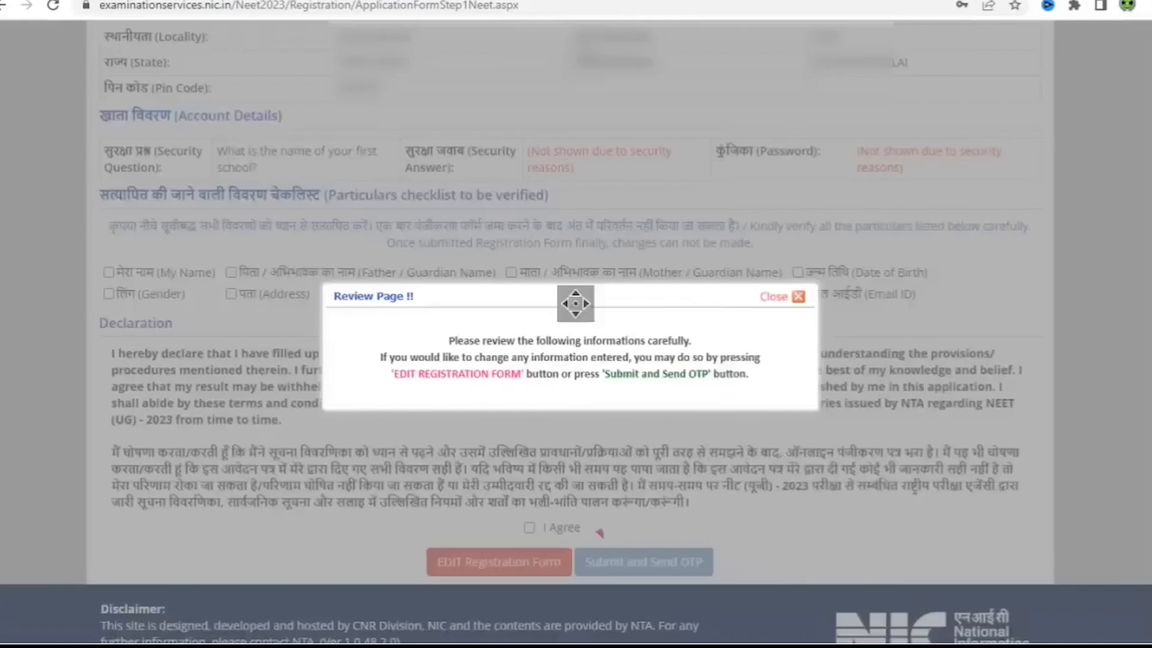
click(798, 296)
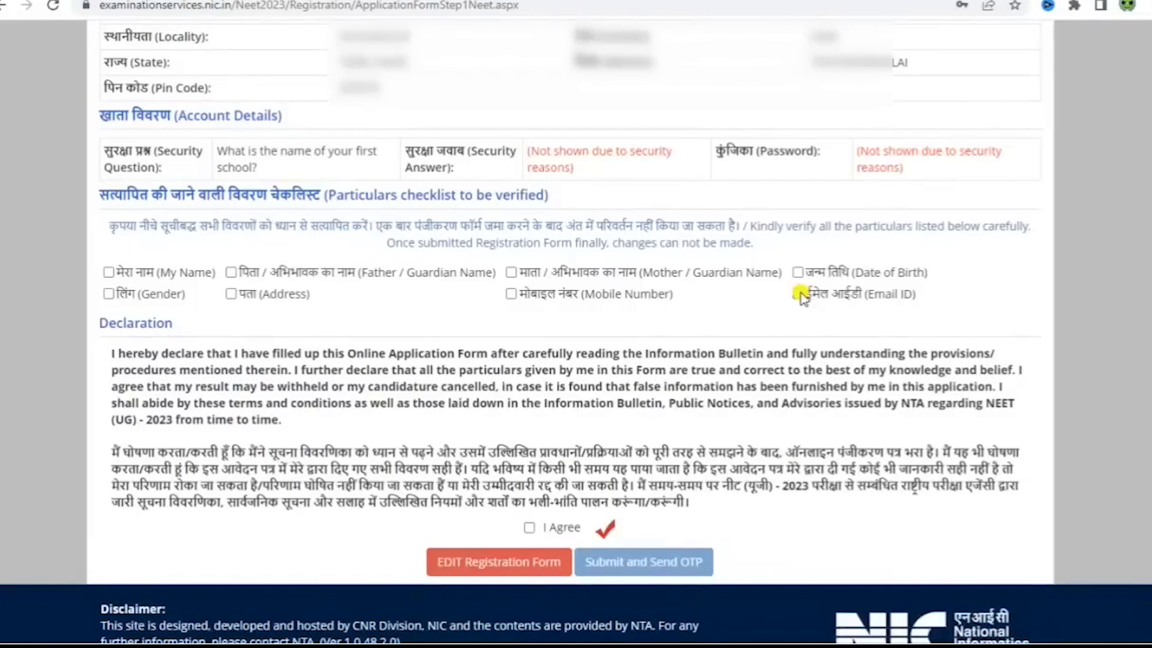
Step: Tick all eight particulars in the verification checklist, from My Name to Email ID
click(108, 273)
click(230, 273)
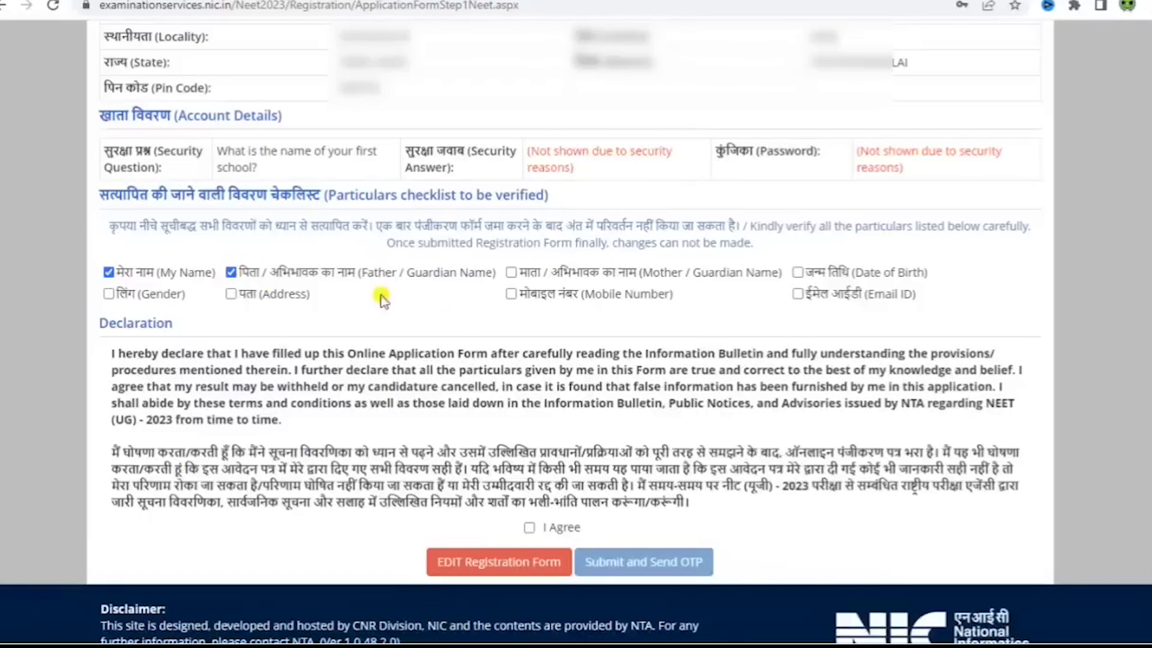
click(510, 274)
click(799, 273)
click(109, 294)
click(231, 295)
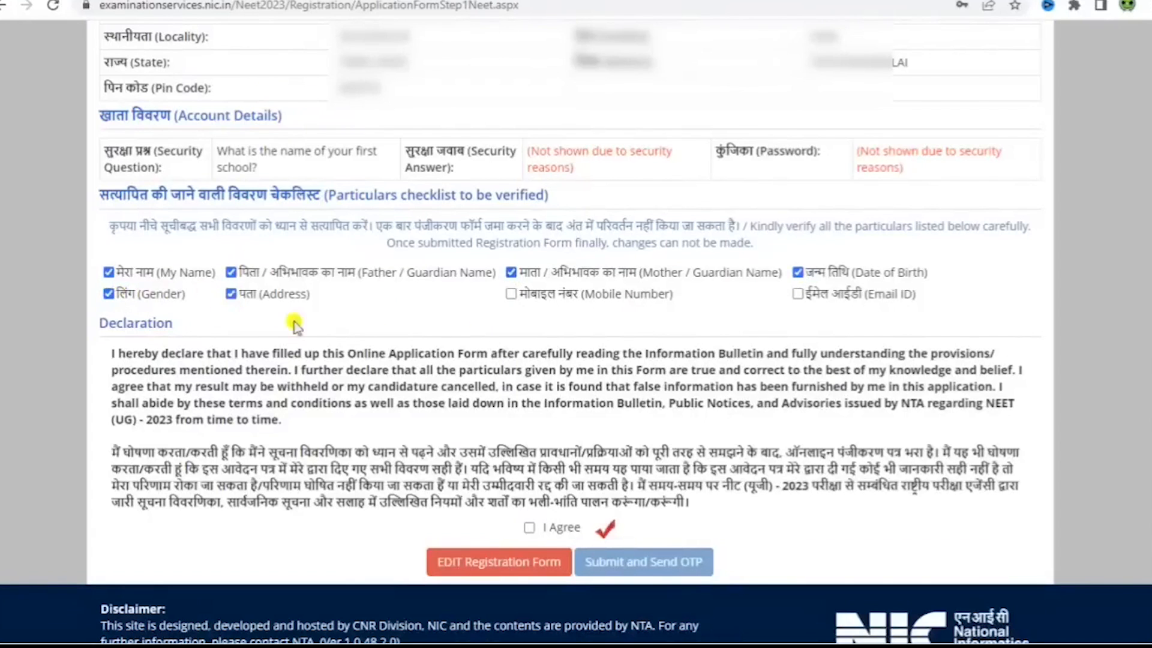
click(511, 294)
click(798, 294)
Step: Accept the declaration and submit the registration form to receive an OTP, confirming the submission
click(530, 528)
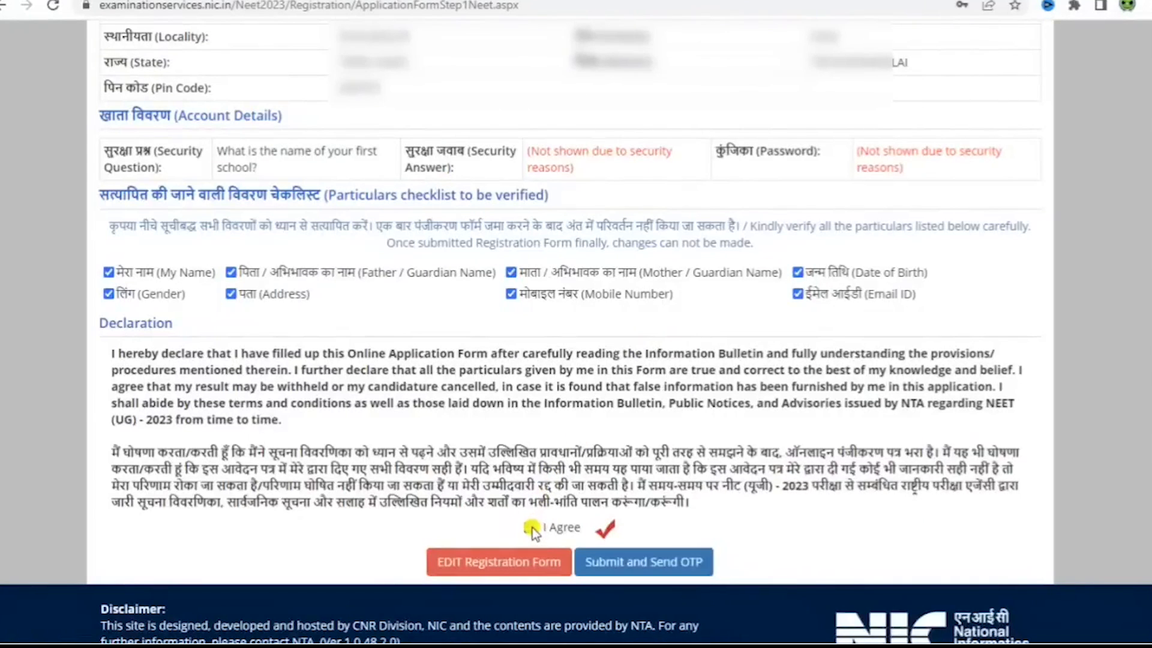
click(636, 560)
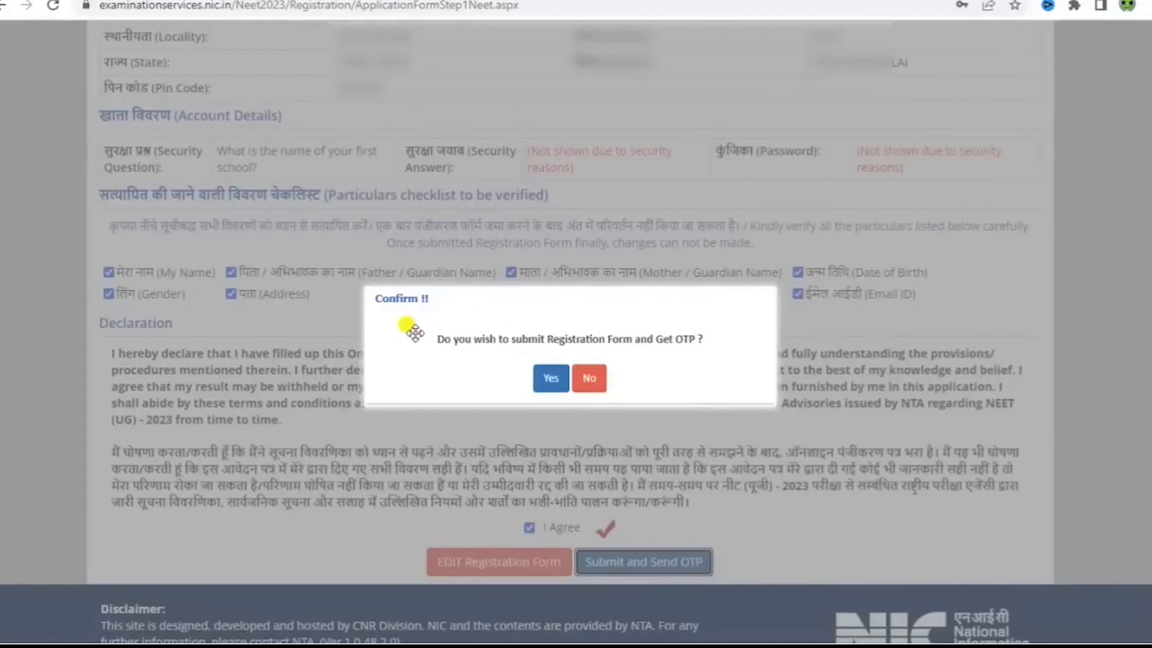
click(543, 379)
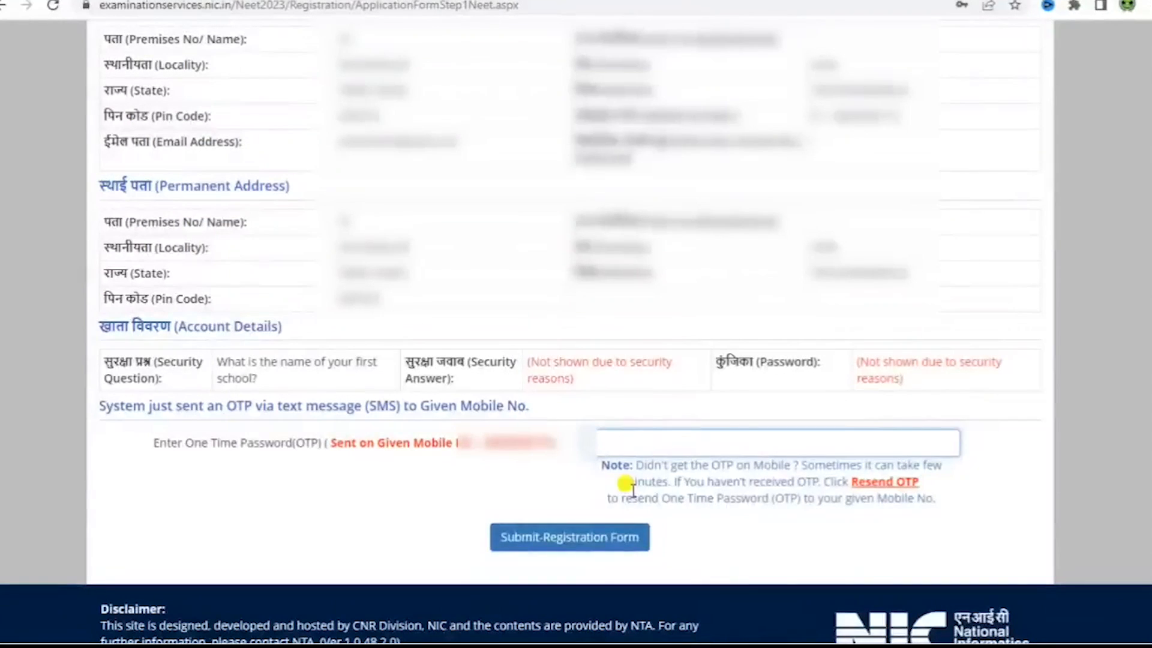
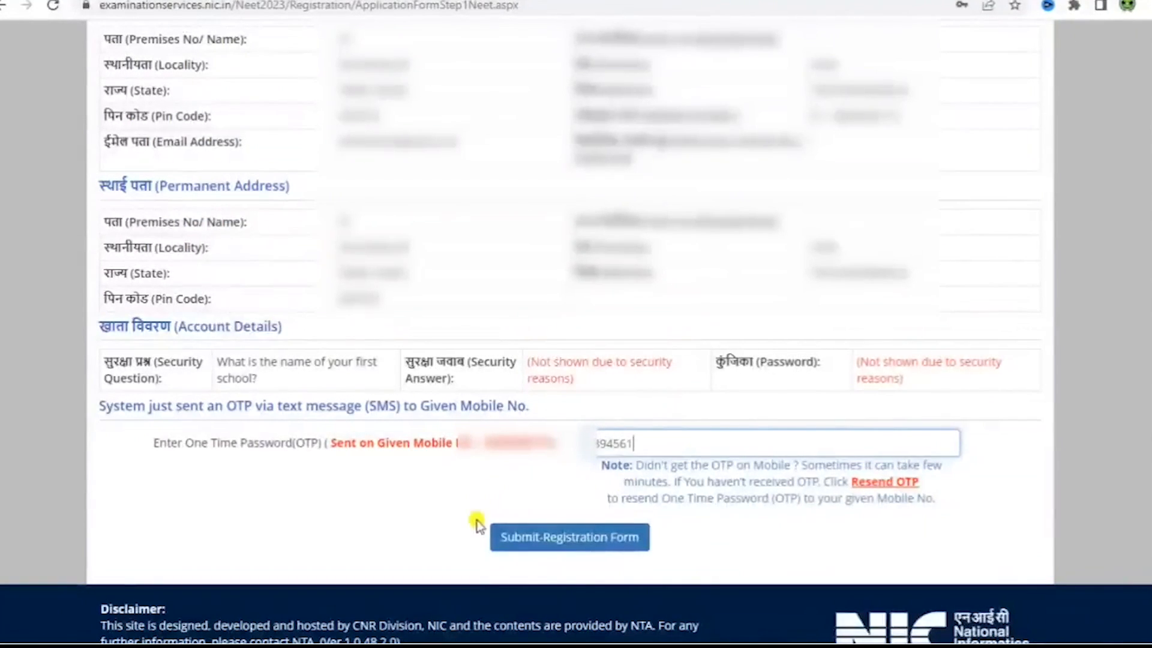
Step: Enter the OTP sent to the mobile number and submit the registration form
click(540, 538)
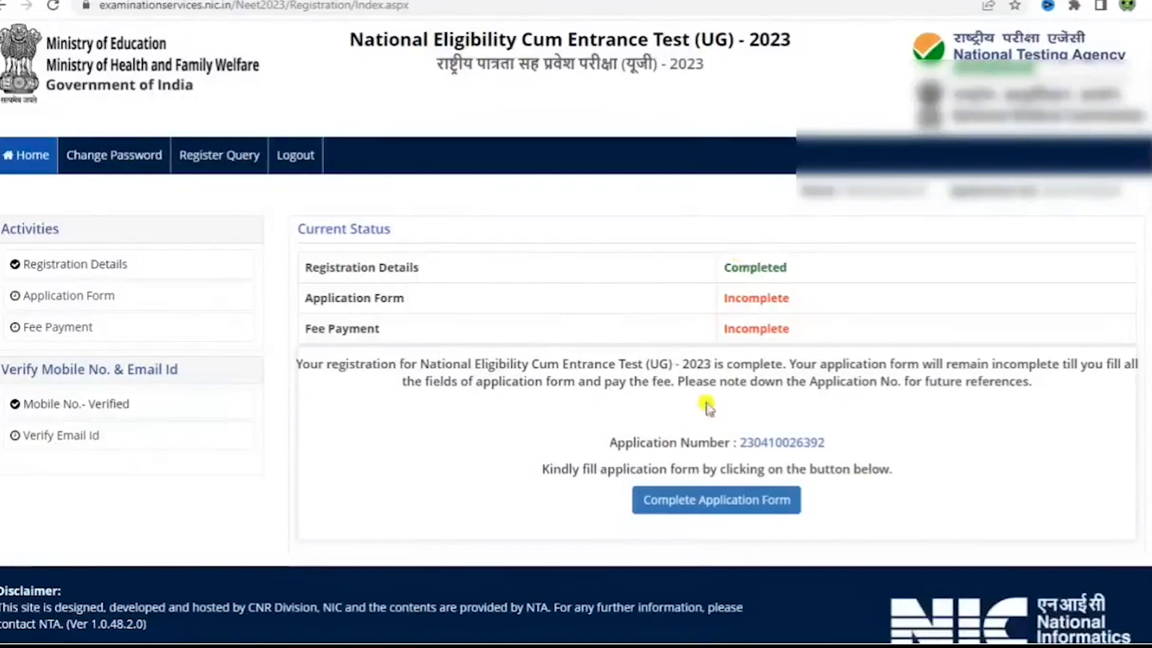
Step: Open the application form and proceed to the Personal Detail section
click(698, 506)
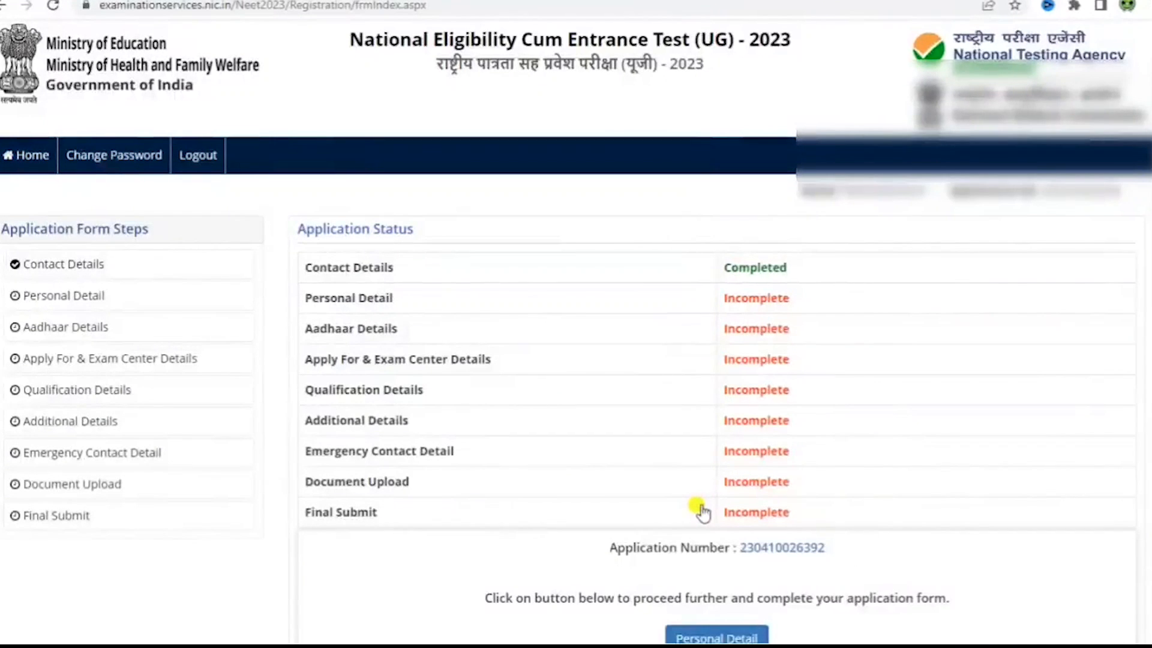
scroll(634, 534, down, 1)
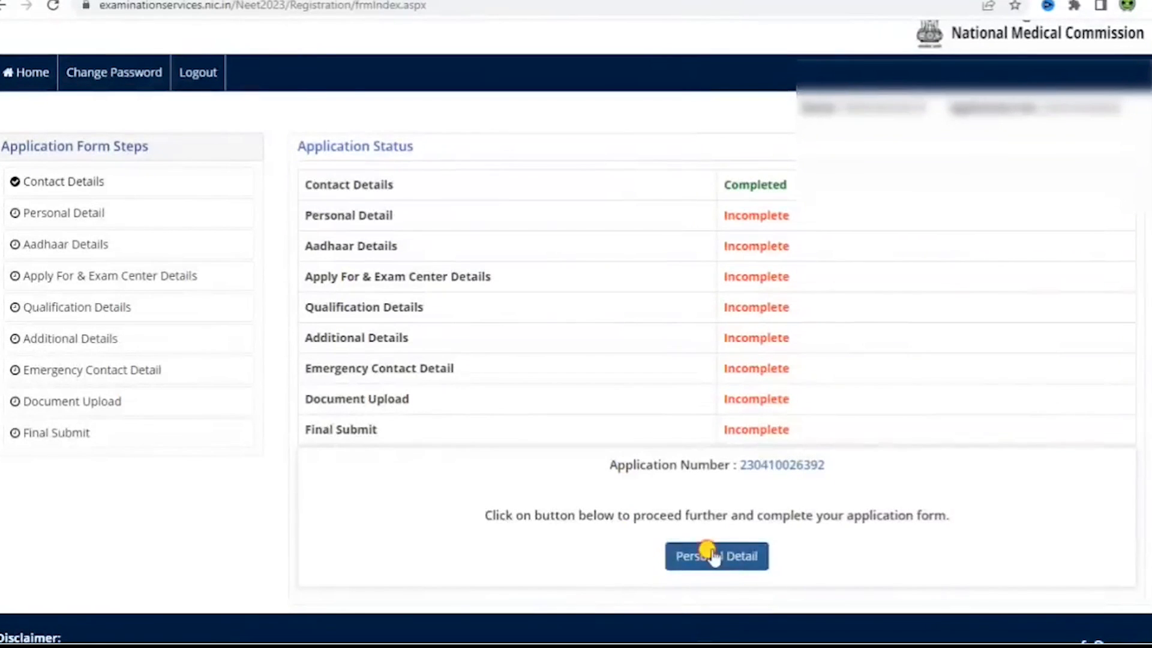
click(712, 555)
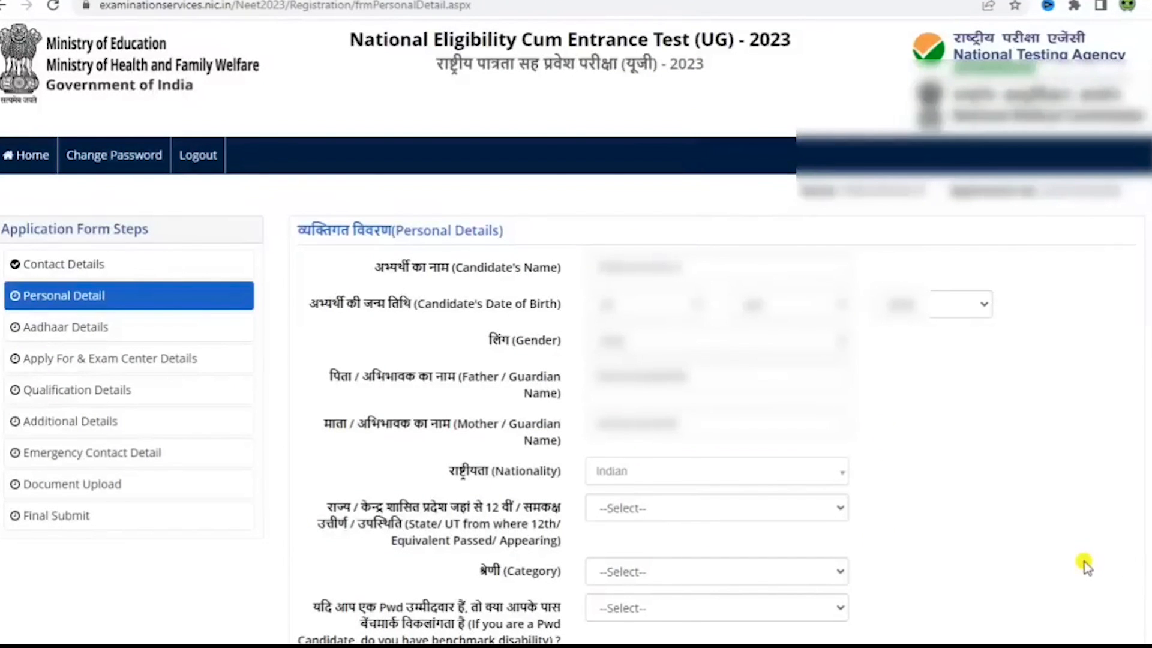
Step: Set the state of 12th passing to TAMIL NADU and the category to OBC- NCL (Central List)
scroll(571, 304, down, 6)
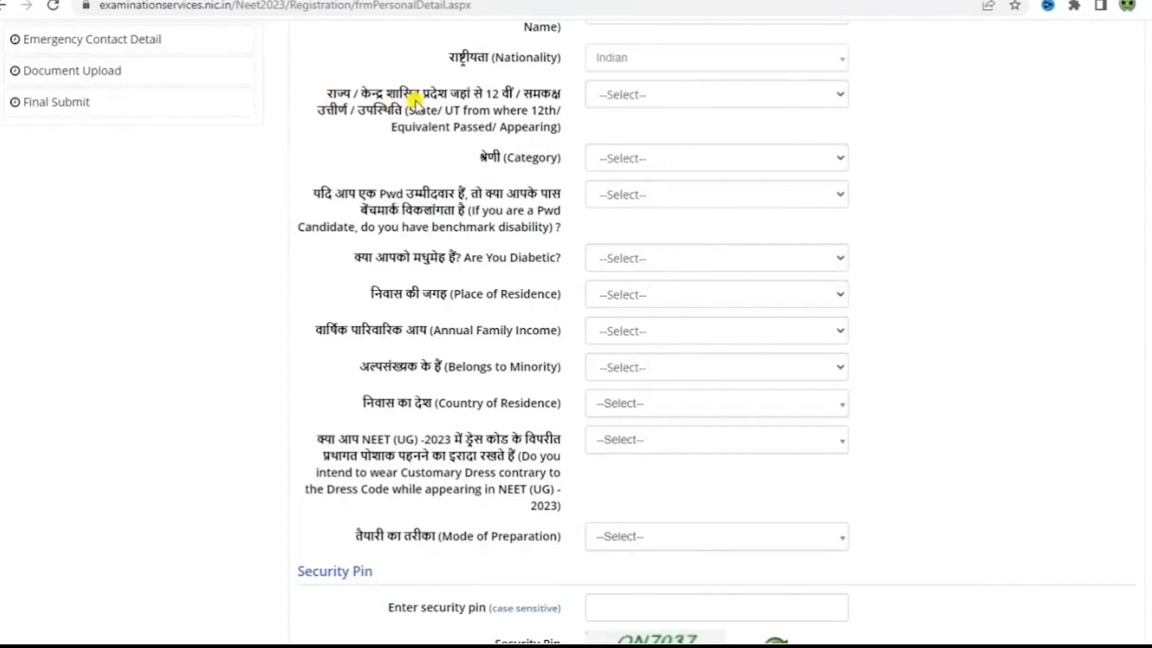
drag(407, 110, 557, 127)
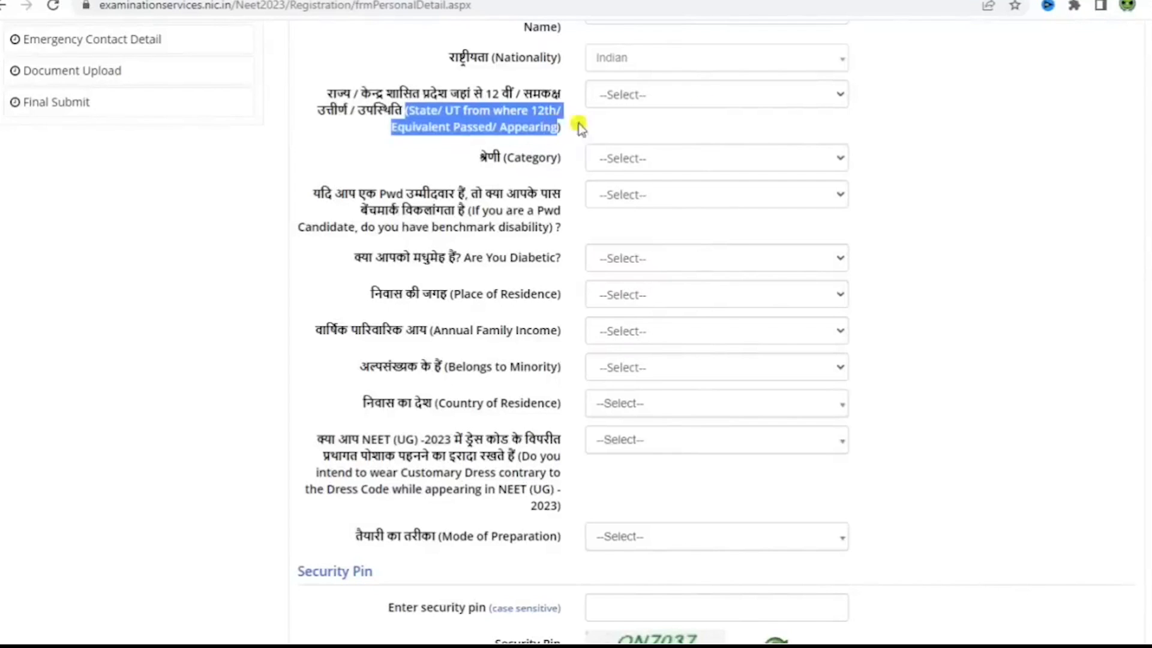
click(679, 102)
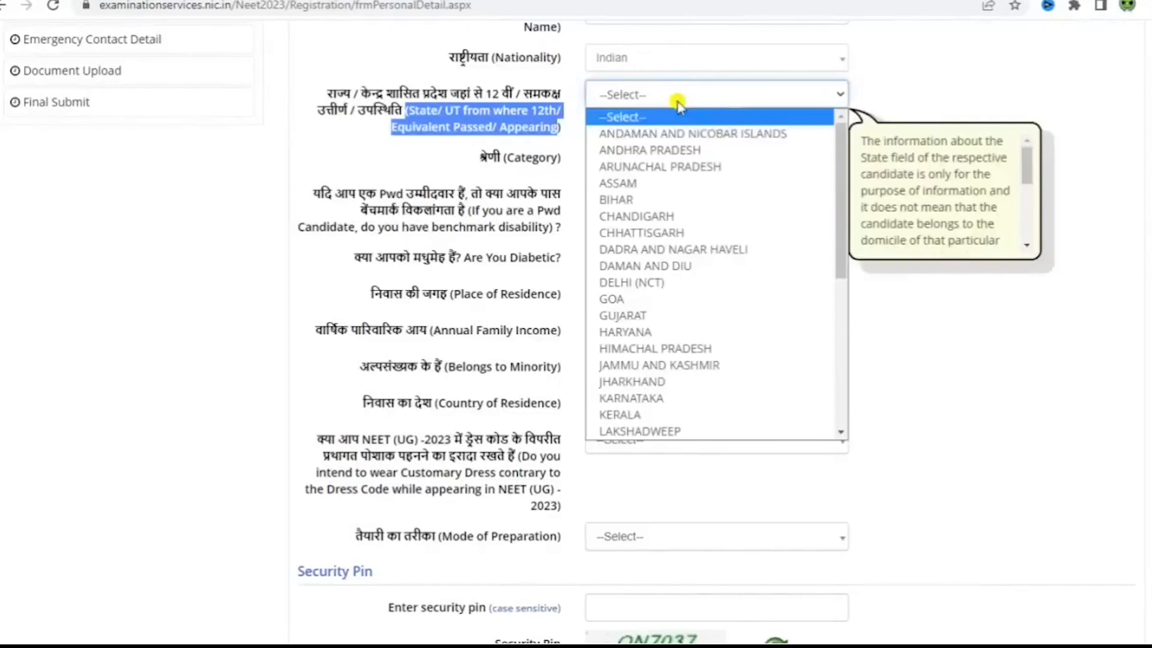
key(t)
click(623, 149)
click(660, 247)
click(717, 194)
click(643, 213)
click(656, 257)
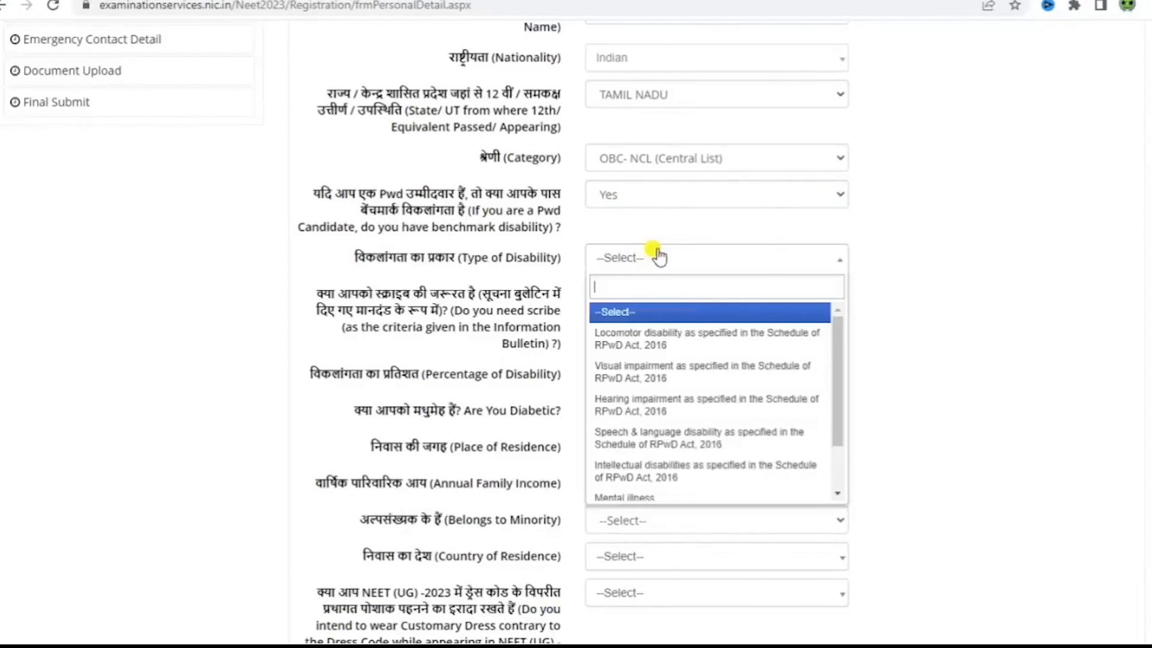
click(904, 265)
Step: Answer No to benchmark disability and diabetes, and set residence to Rural and annual family income to UPTO 100000
click(646, 199)
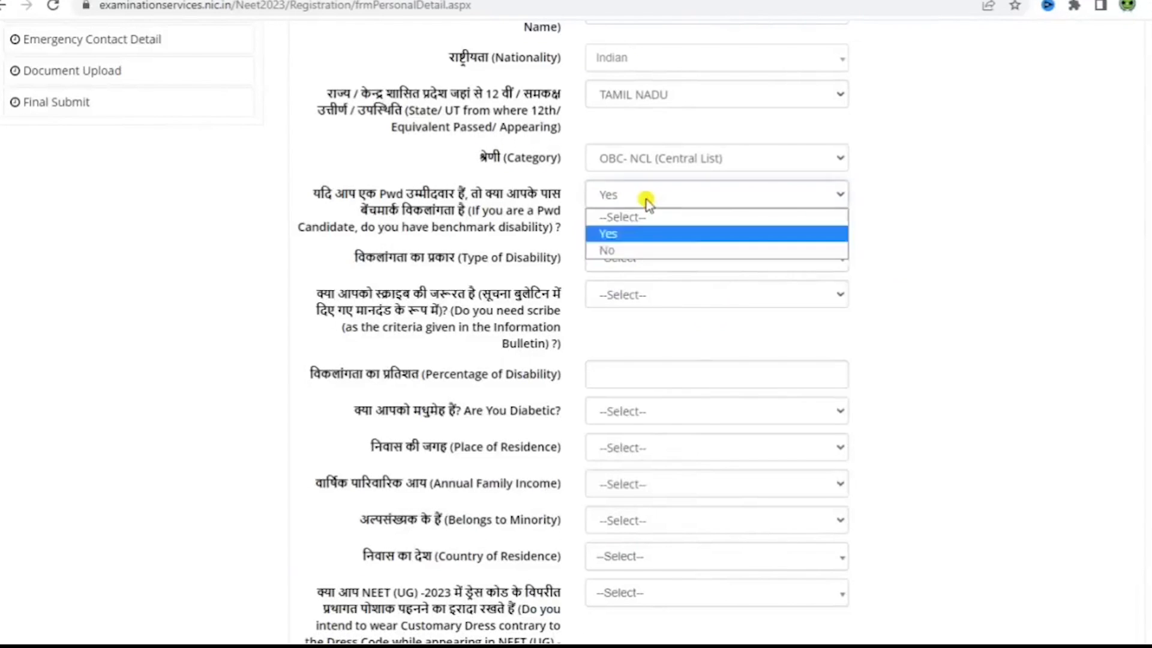
click(650, 249)
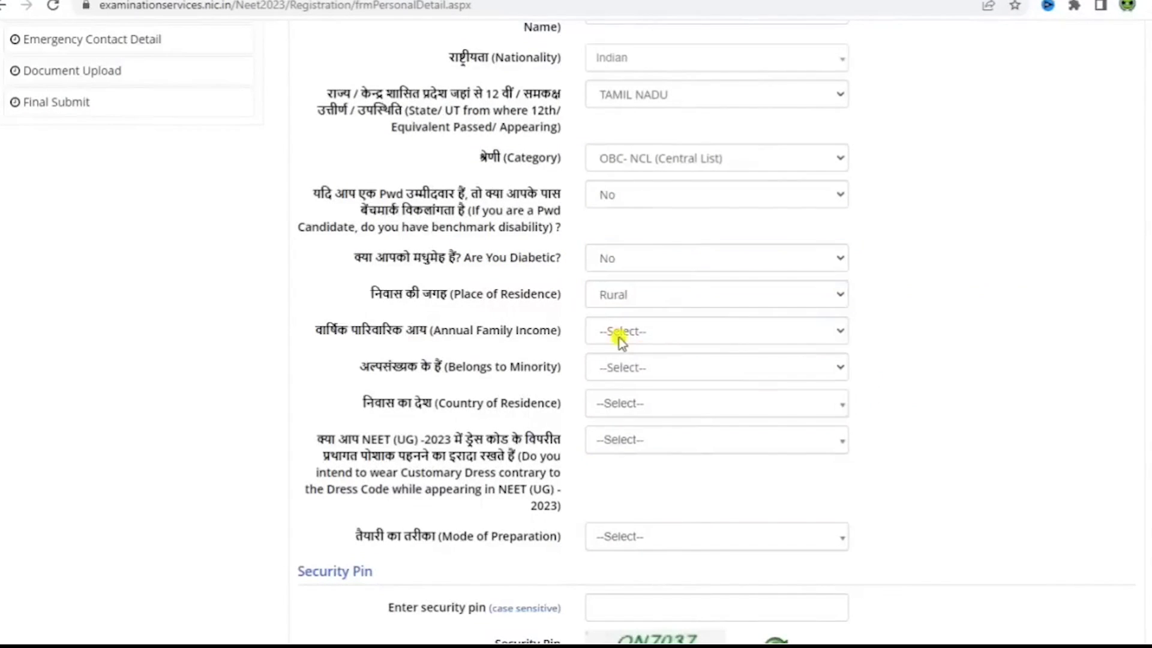
click(656, 331)
click(637, 360)
click(643, 371)
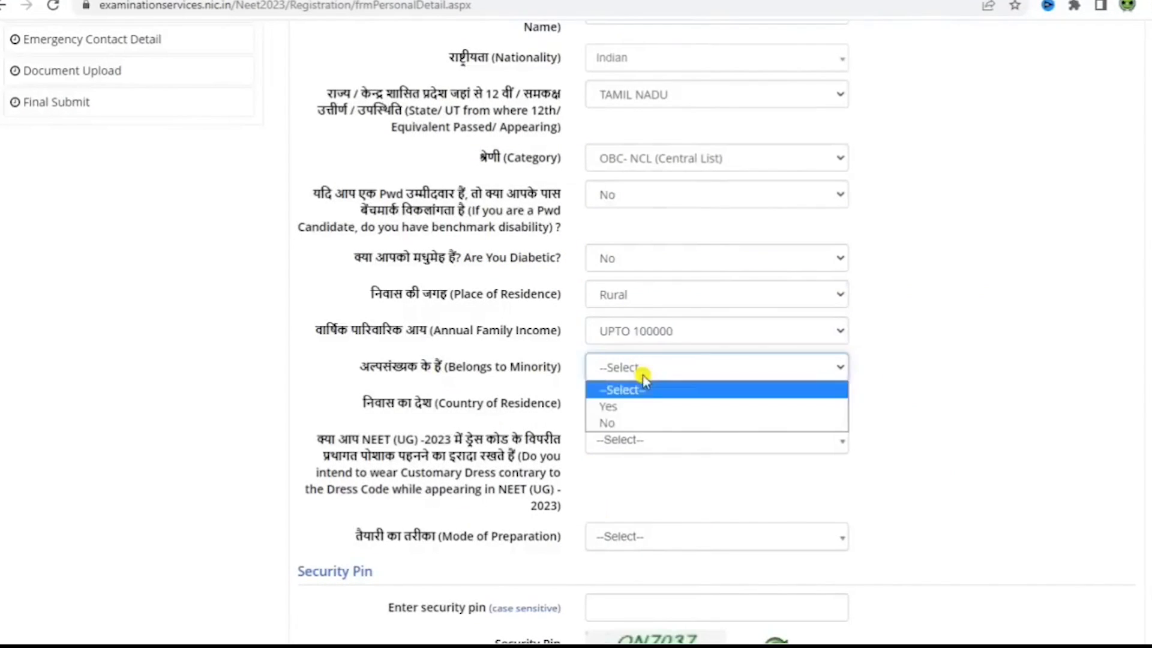
Step: Set Belongs to Minority to No and the country of residence to India
click(609, 406)
click(647, 408)
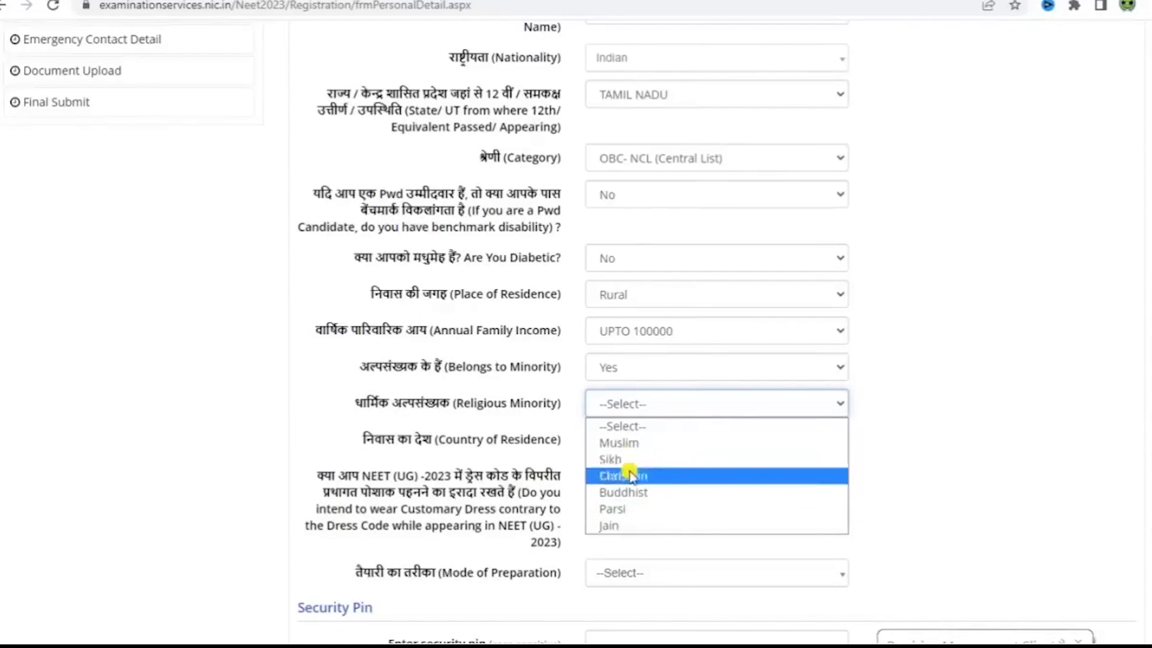
click(620, 375)
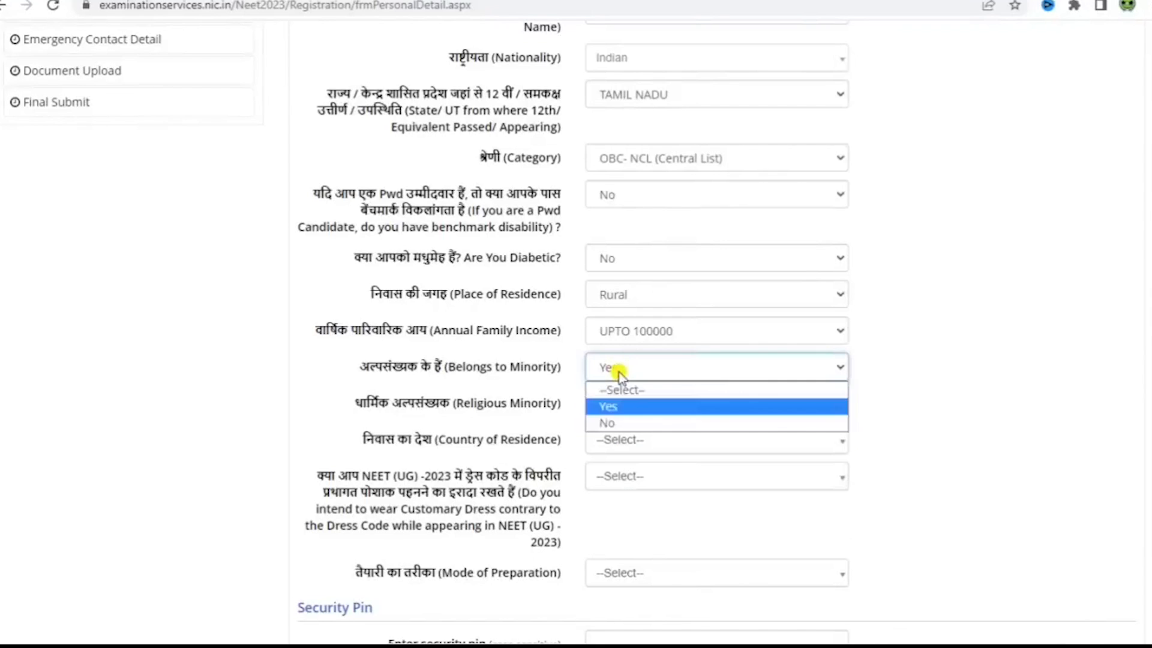
click(633, 424)
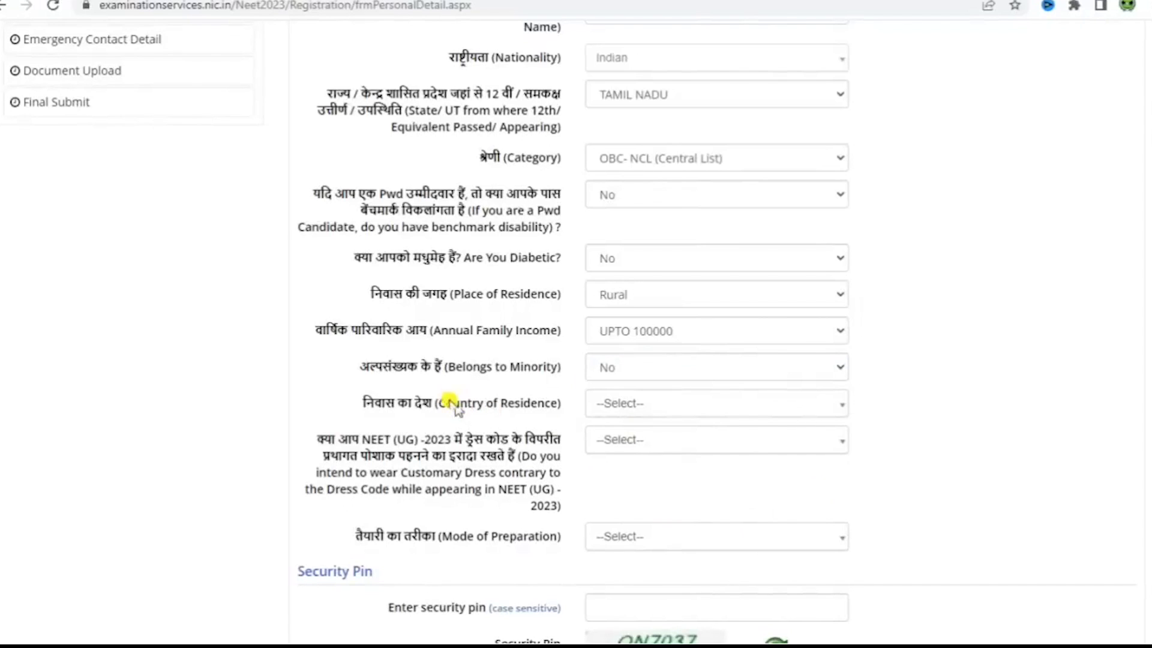
click(622, 408)
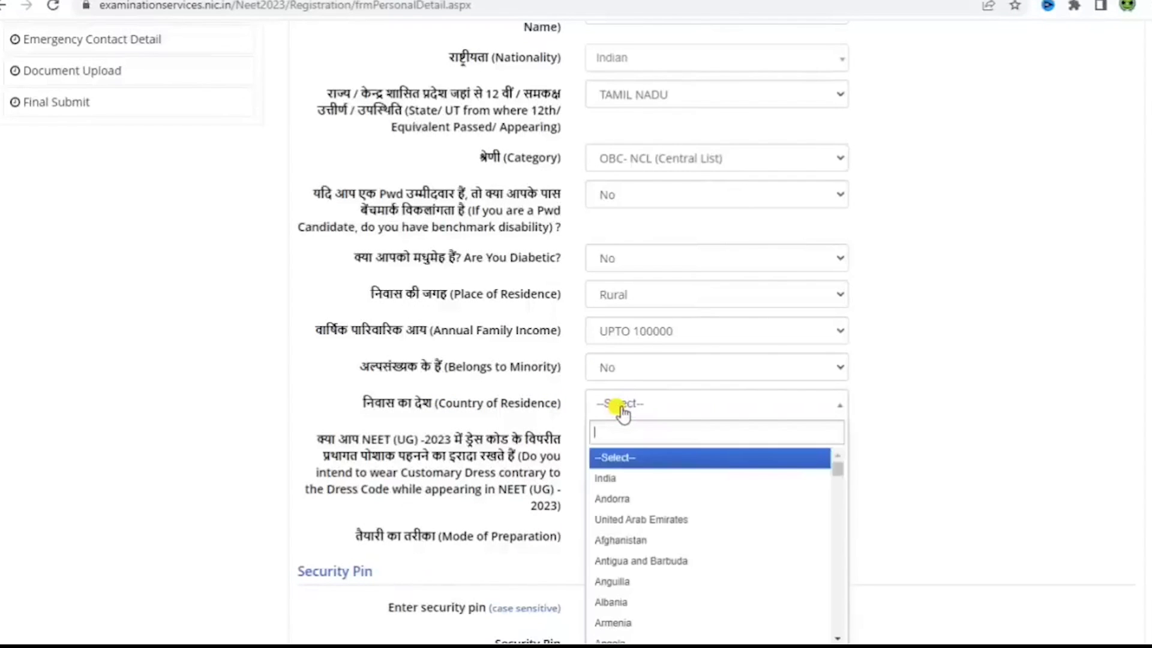
click(627, 481)
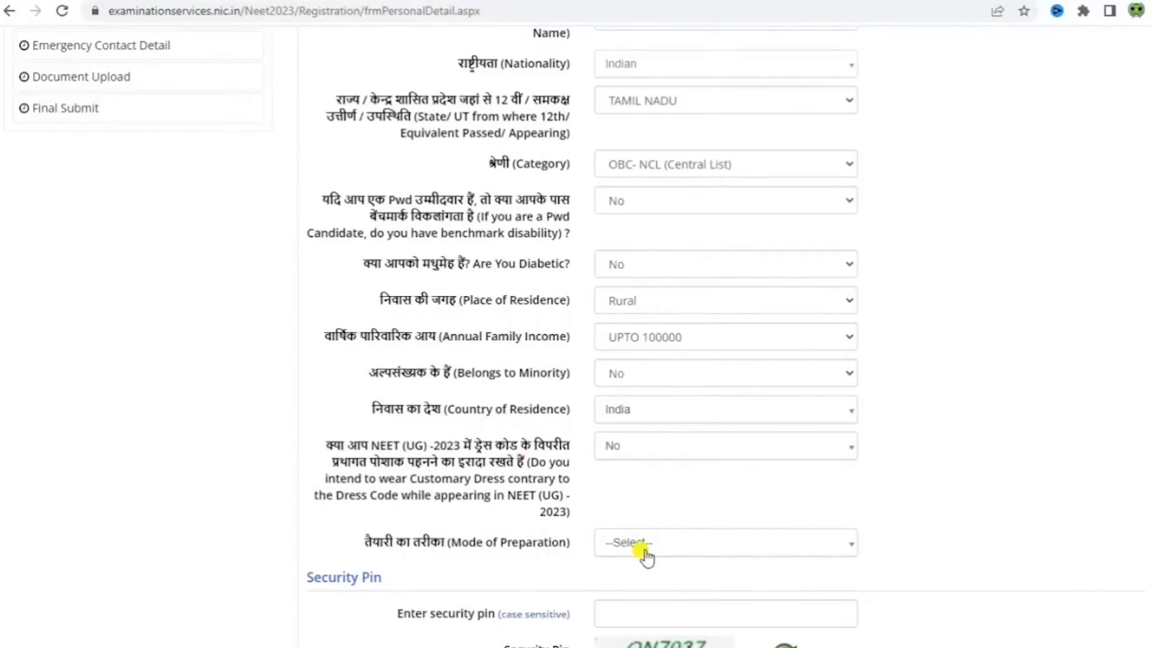
Step: Choose Self Study as mode of preparation, enter the security pin, and save and confirm the Personal Detail section
click(635, 543)
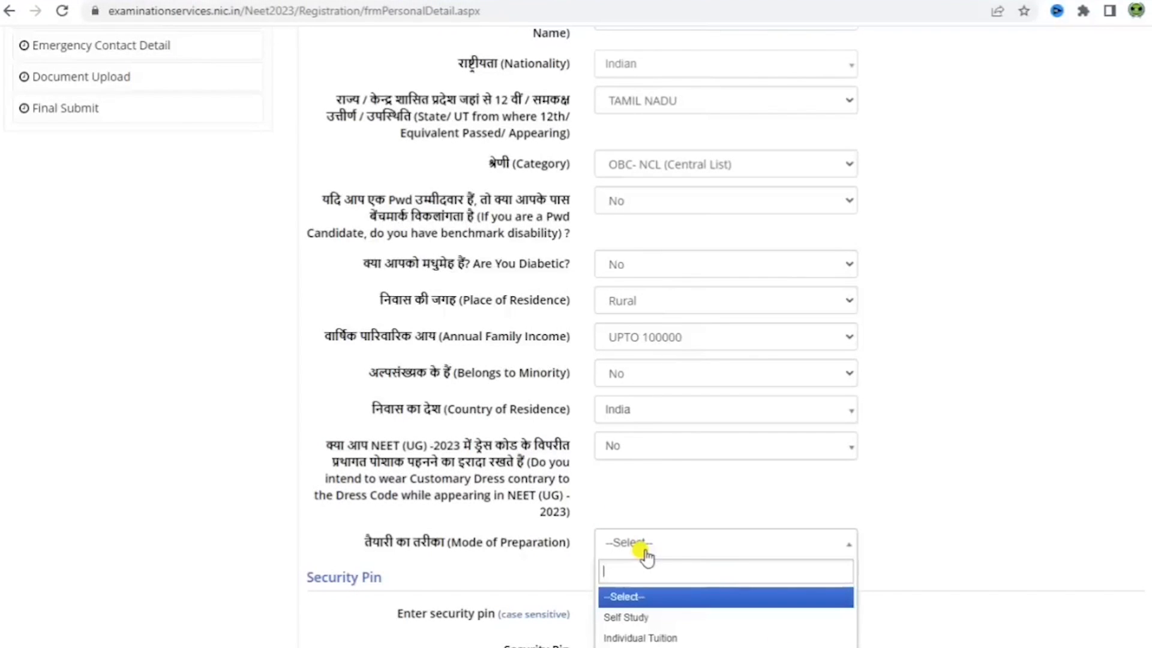
scroll(946, 595, down, 1)
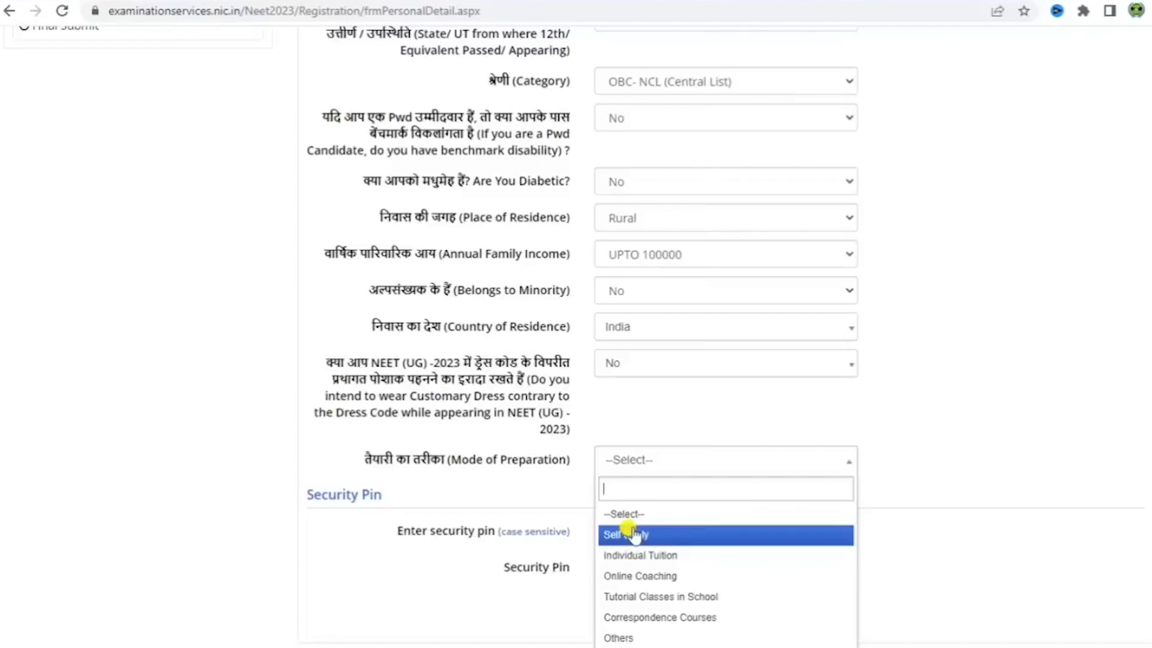
click(637, 536)
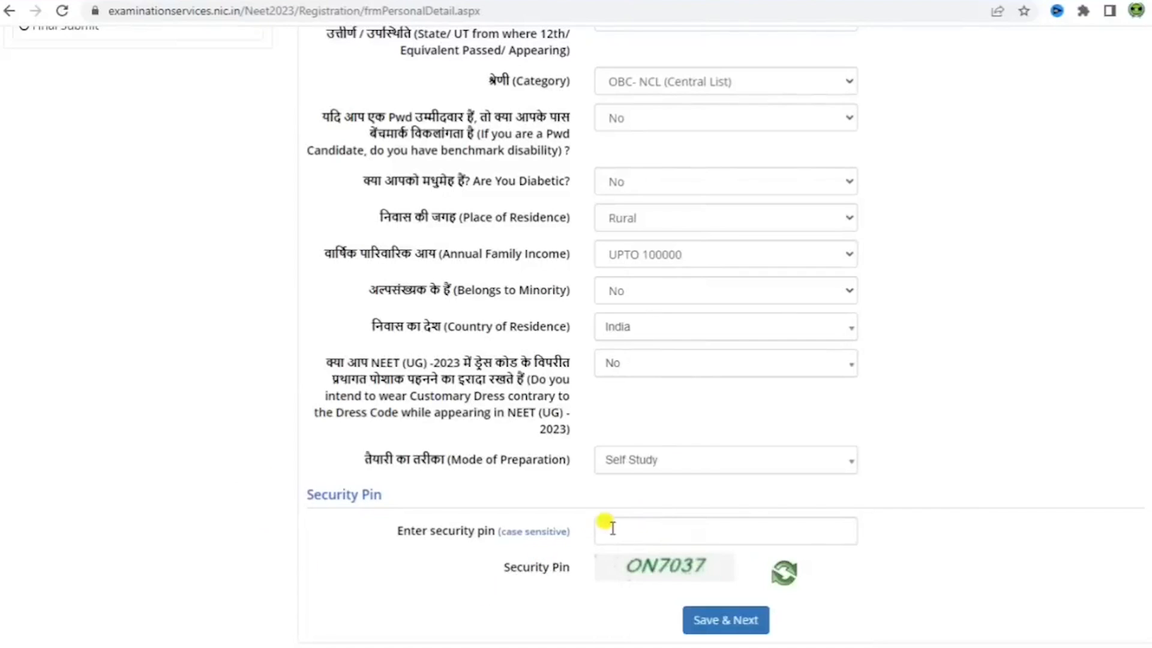
click(633, 530)
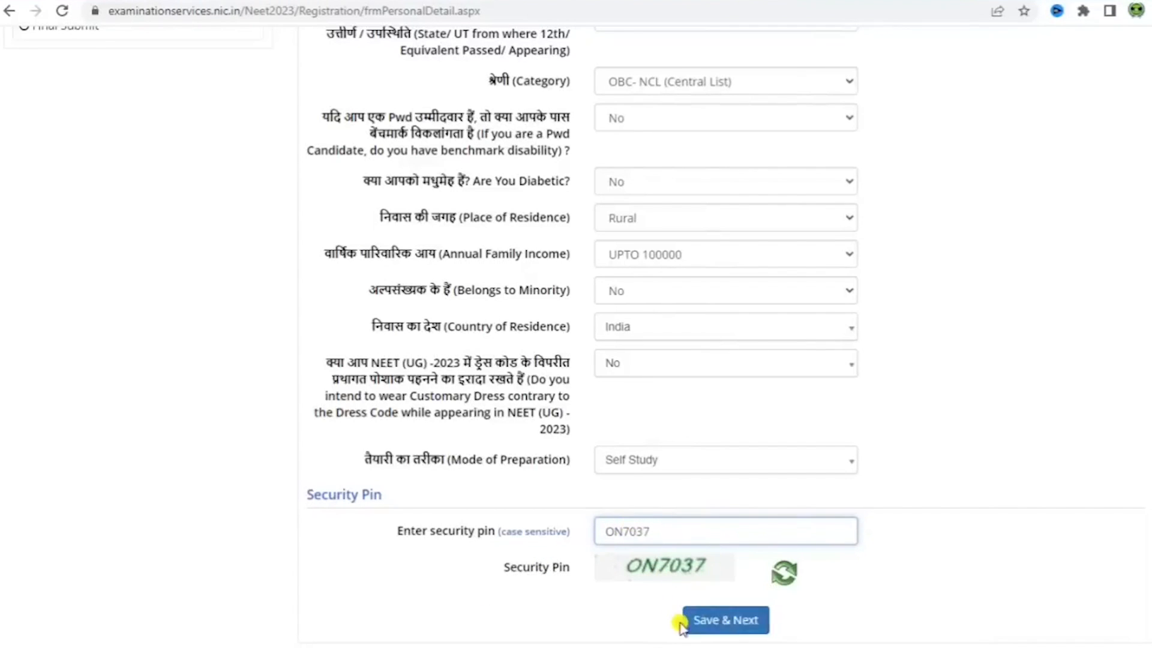
click(726, 620)
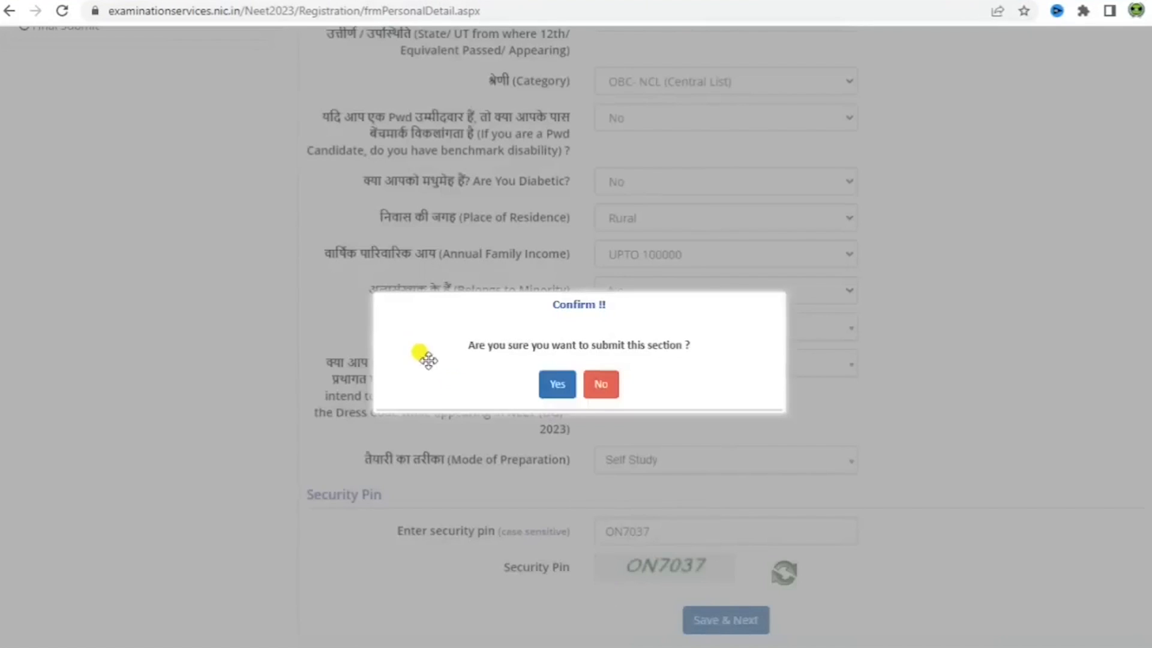
click(557, 385)
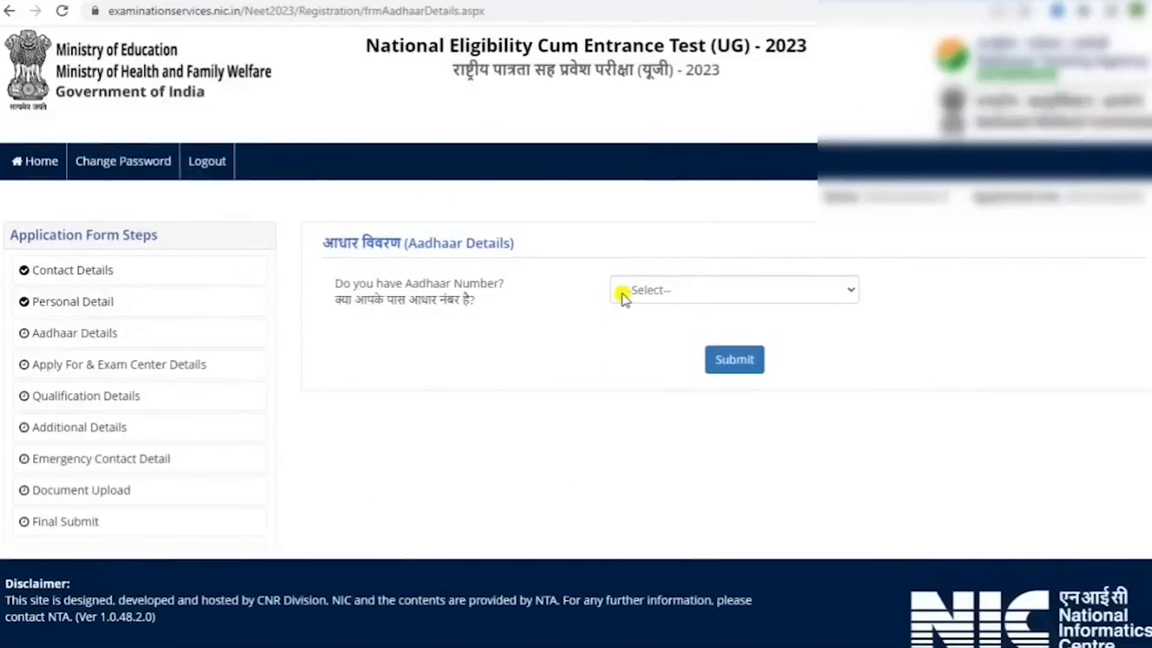
Step: Answer Yes to having an Aadhaar number and submit, confirming the prompt
click(624, 294)
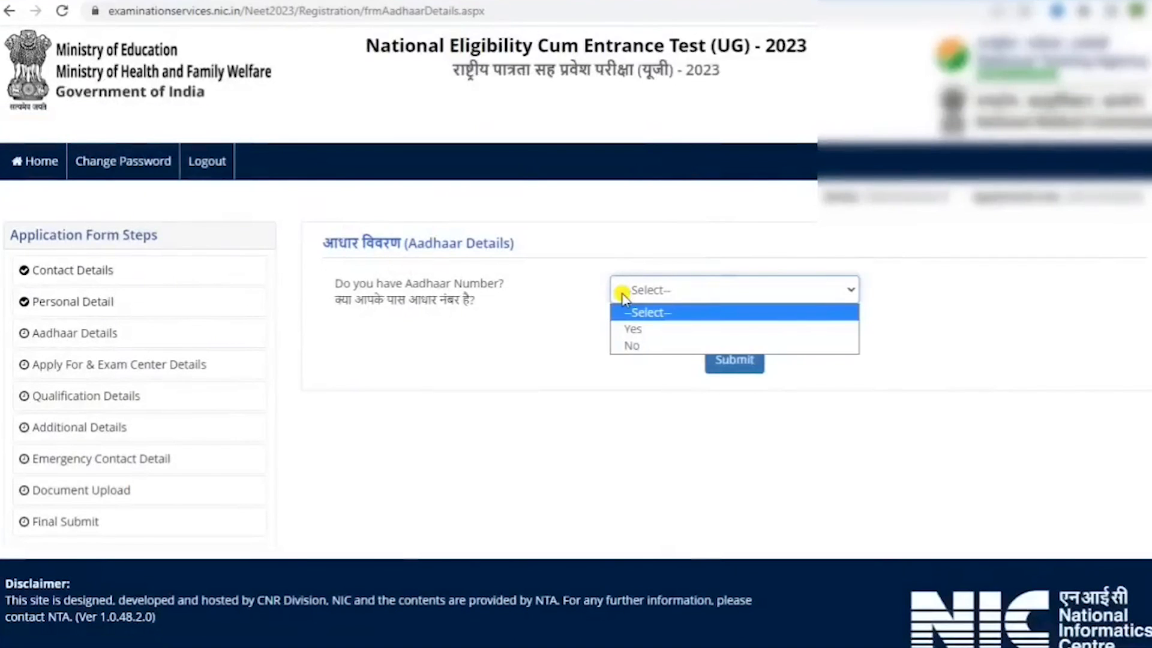
click(639, 328)
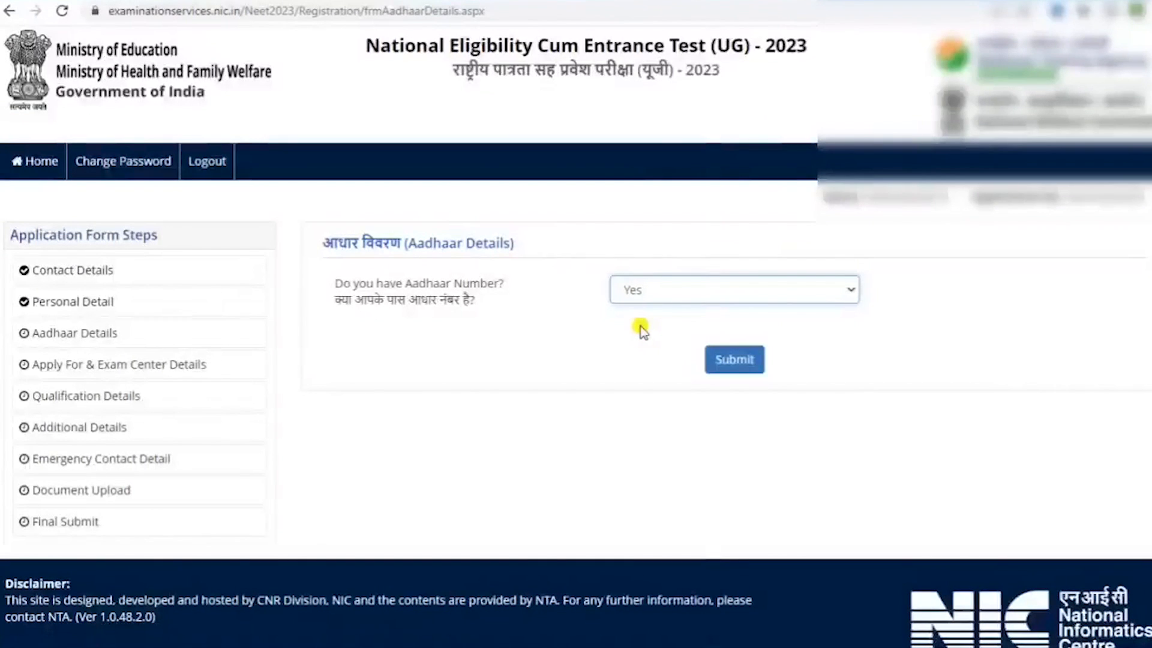
click(731, 364)
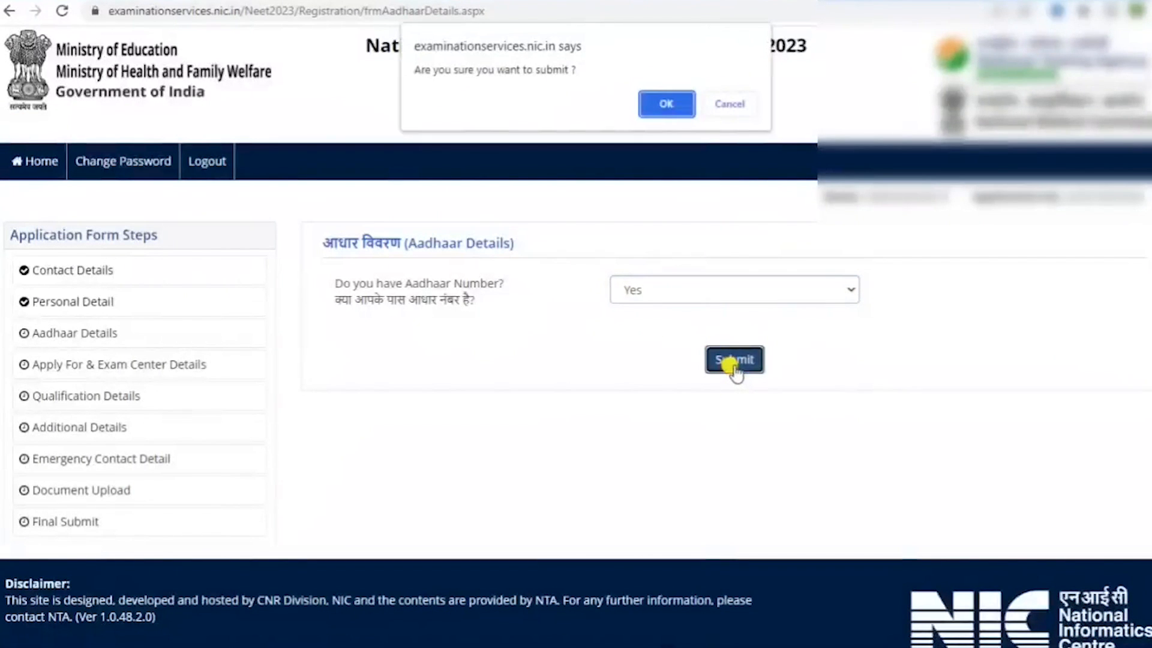
click(662, 106)
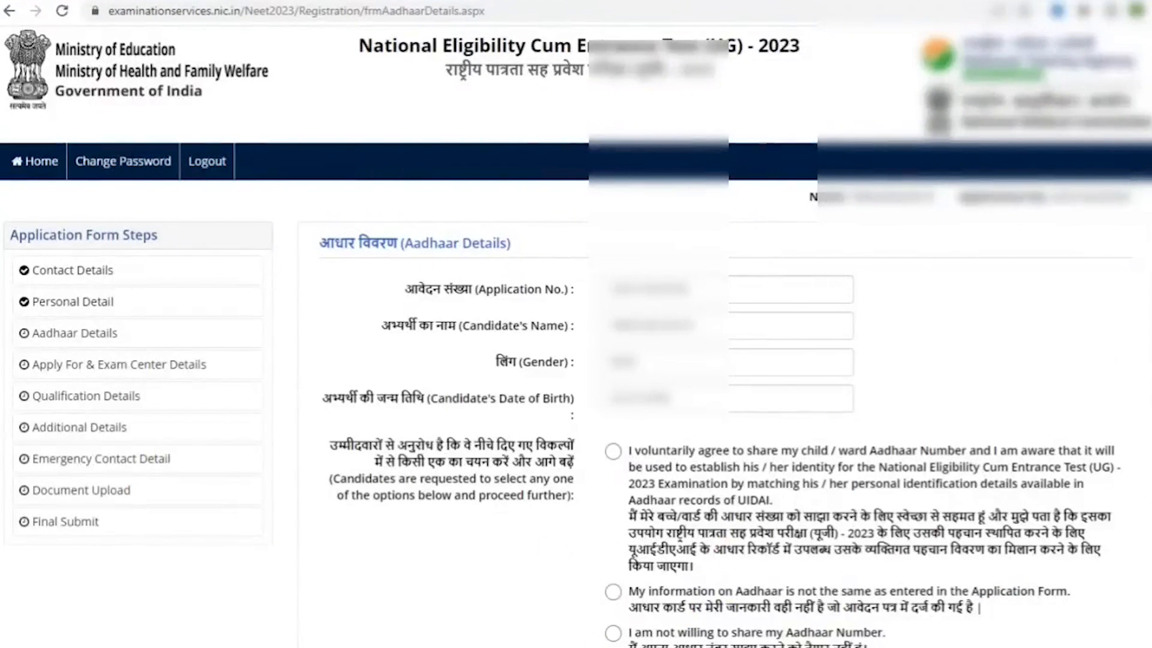
Step: Choose the option agreeing to share the Aadhaar number and enter the candidate's Aadhaar number
scroll(588, 310, down, 4)
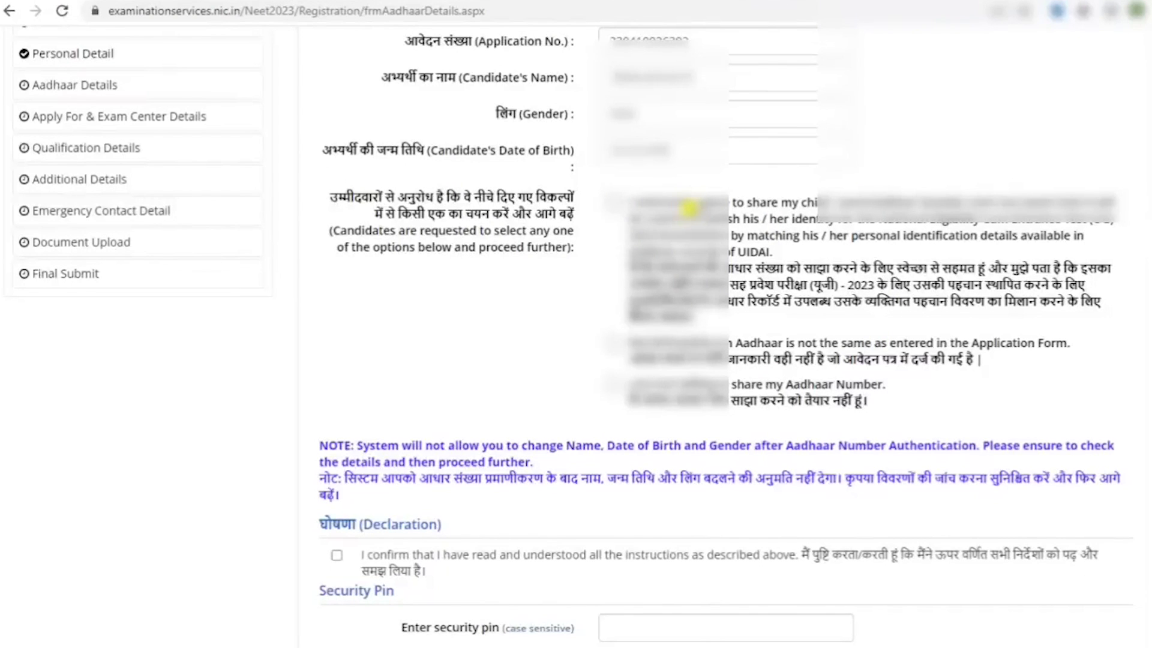
click(613, 203)
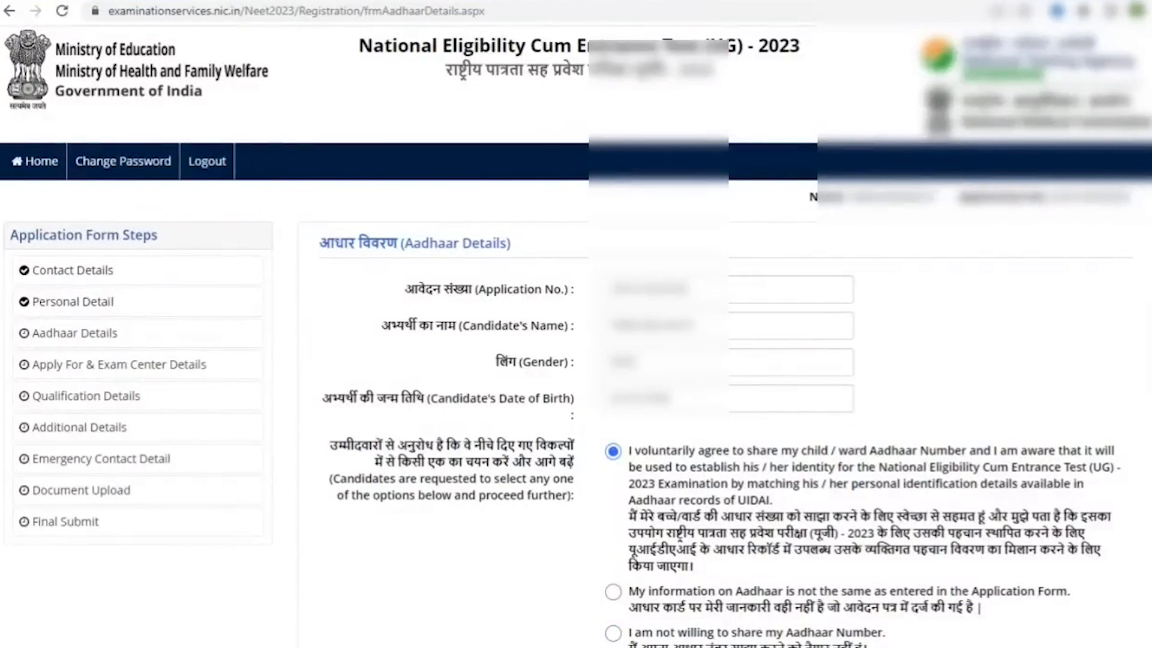
scroll(762, 351, down, 7)
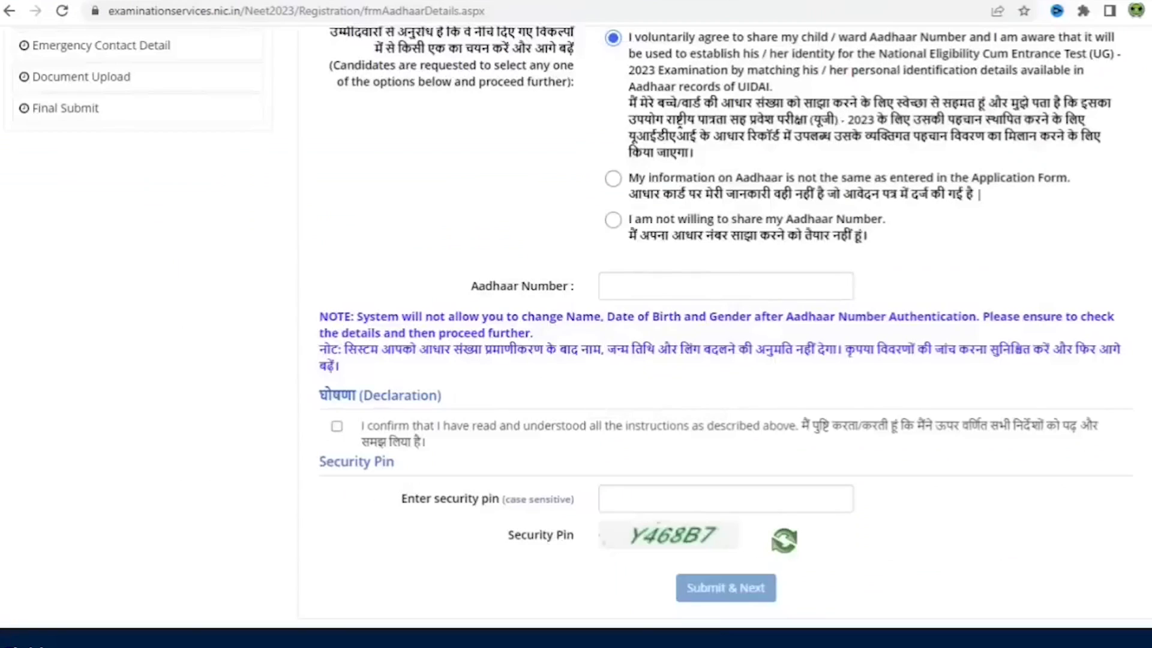
click(704, 291)
text(••)
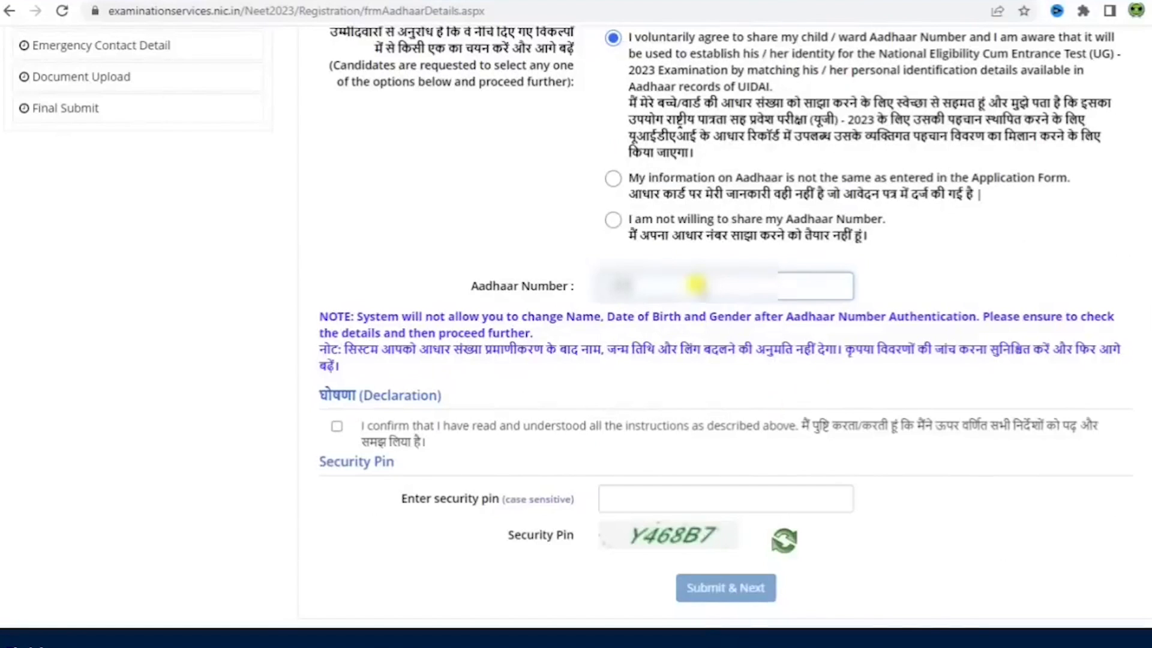
text(••••••)
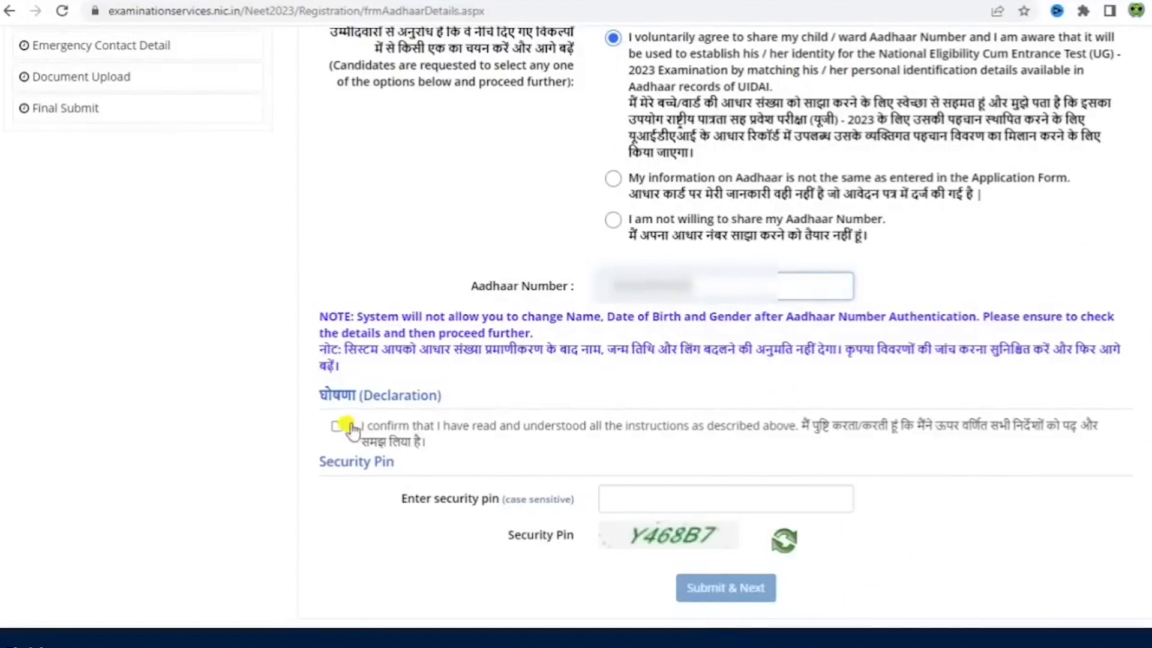
Step: Accept the declaration, enter the security pin, and submit the Aadhaar details, confirming the prompt
click(336, 427)
click(633, 497)
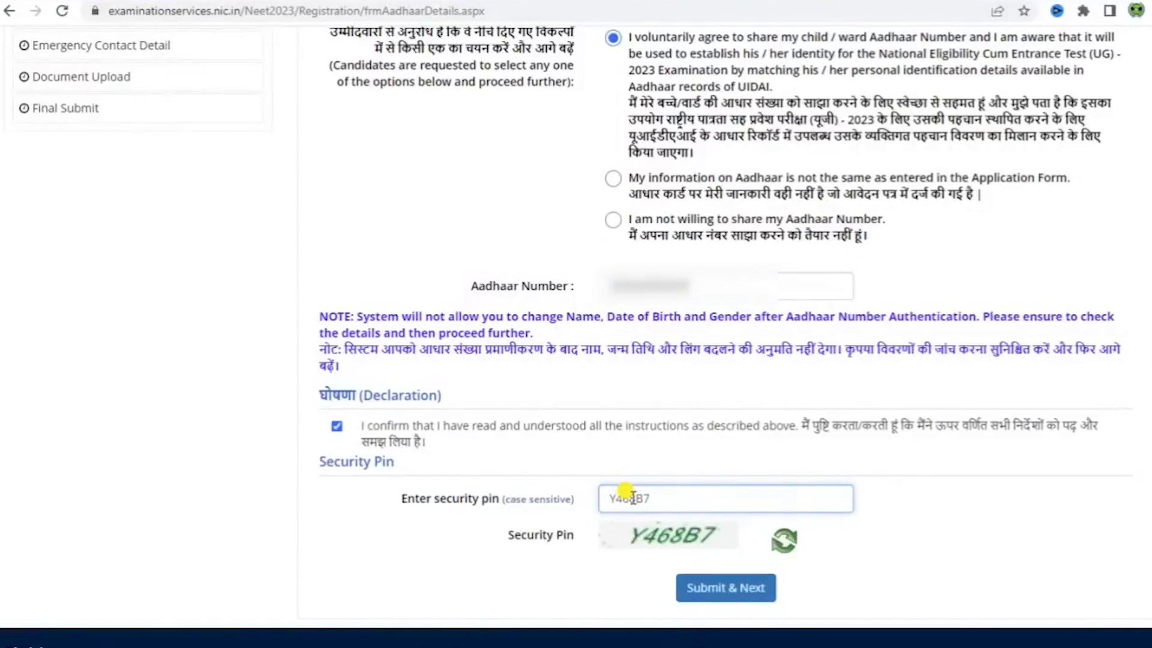
click(691, 588)
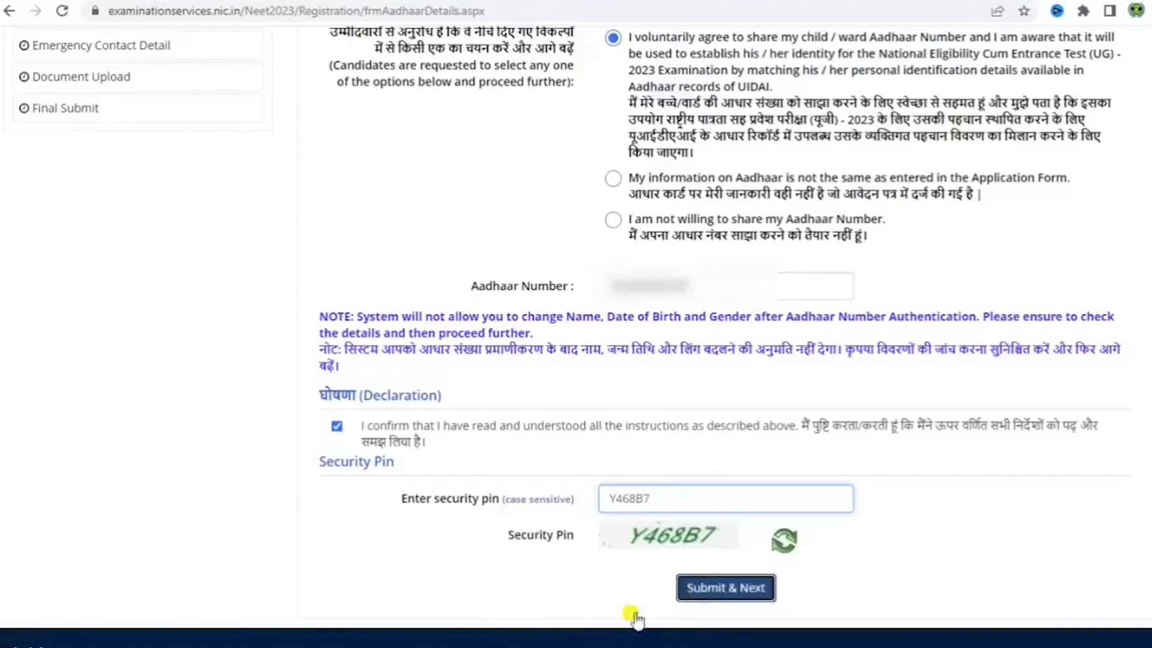
click(661, 103)
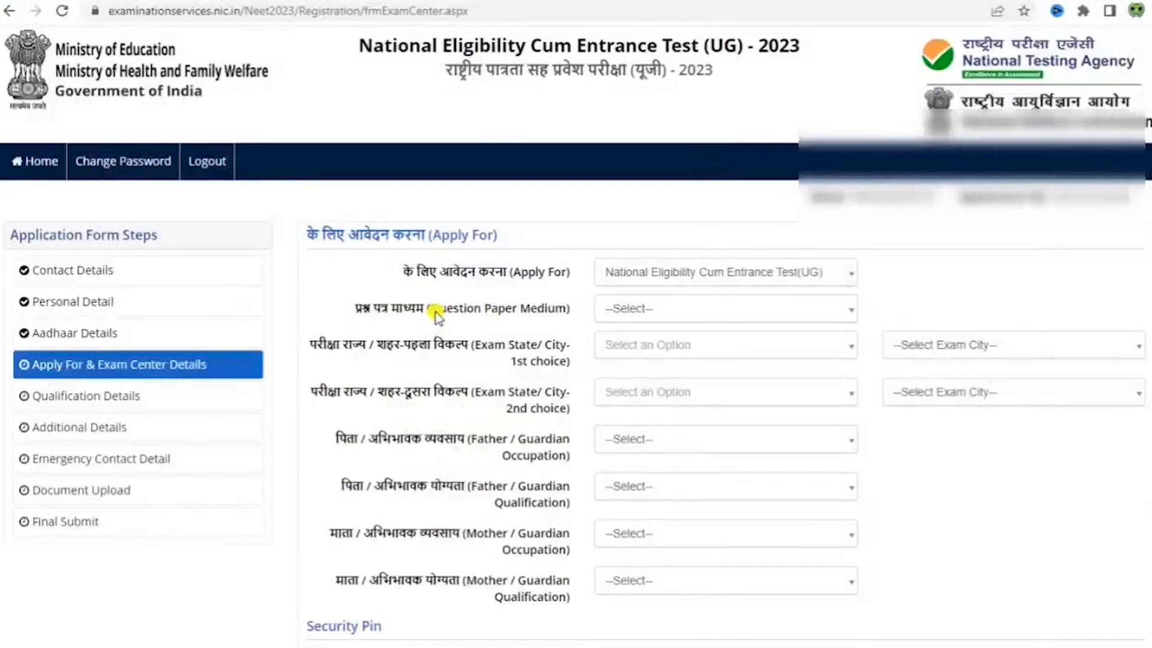
Step: Set the question paper medium to Tamil
drag(430, 309, 539, 319)
click(607, 316)
click(647, 423)
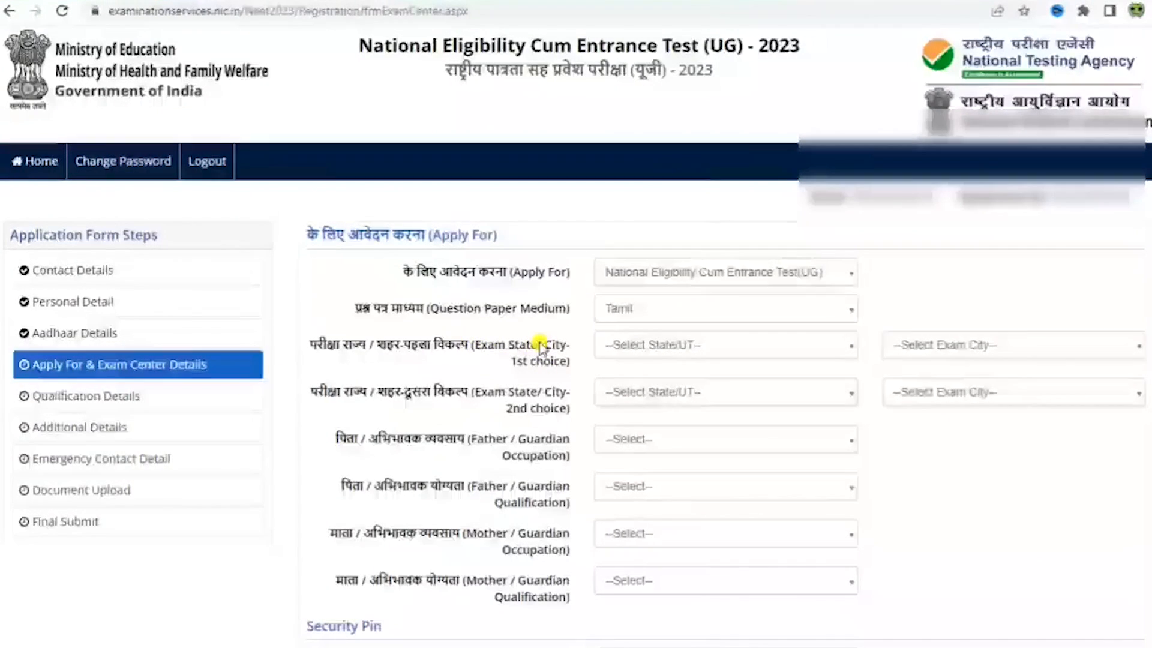
Step: Set the first-choice exam state to TAMIL NADU and city to TIRUVANNAMALAI
click(628, 344)
click(647, 461)
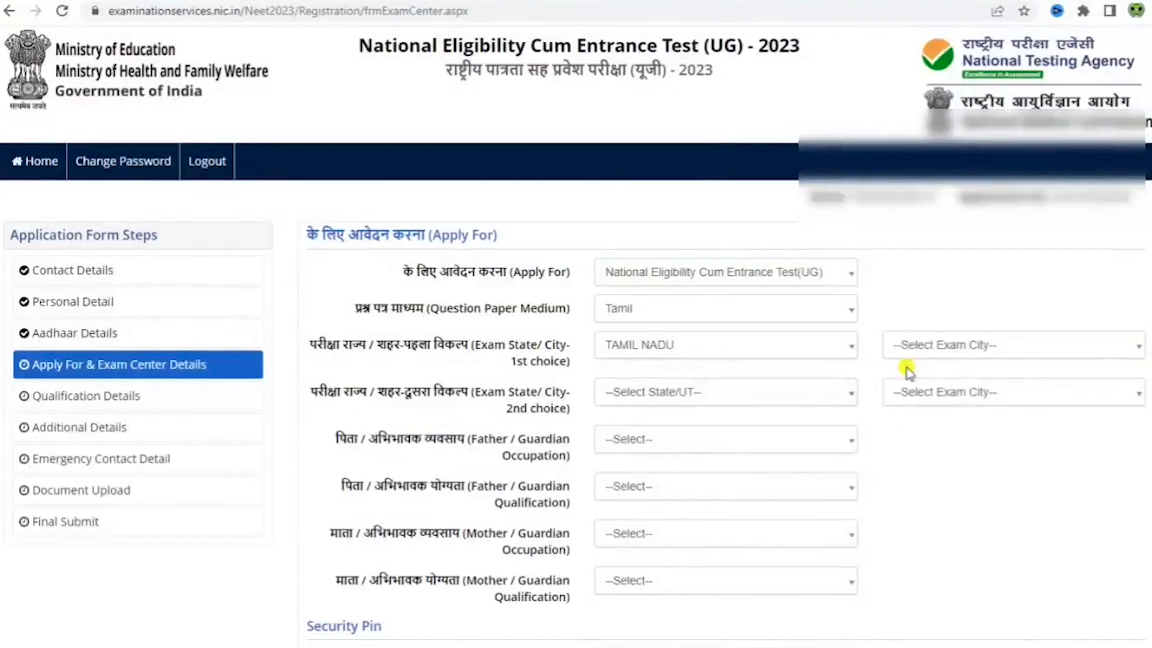
click(909, 345)
click(959, 545)
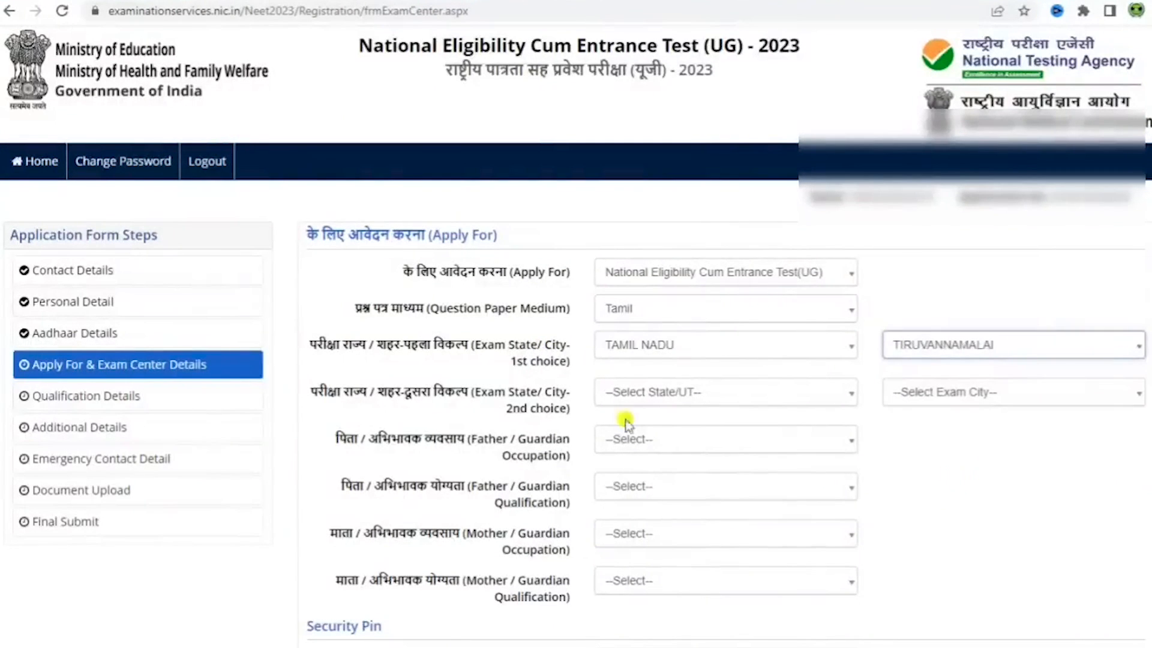
Step: Set the second-choice exam state to TAMIL NADU and city to VELLORE
click(621, 393)
click(671, 507)
click(1015, 392)
click(943, 578)
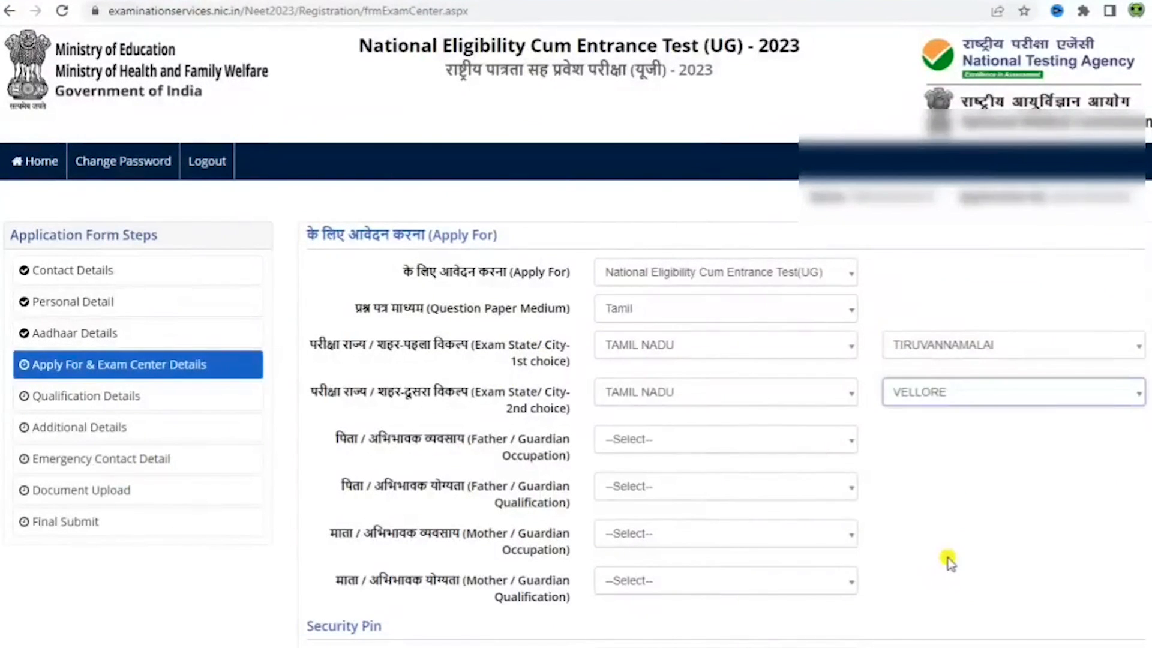
Step: Select the father or guardian's occupation and qualification
click(953, 571)
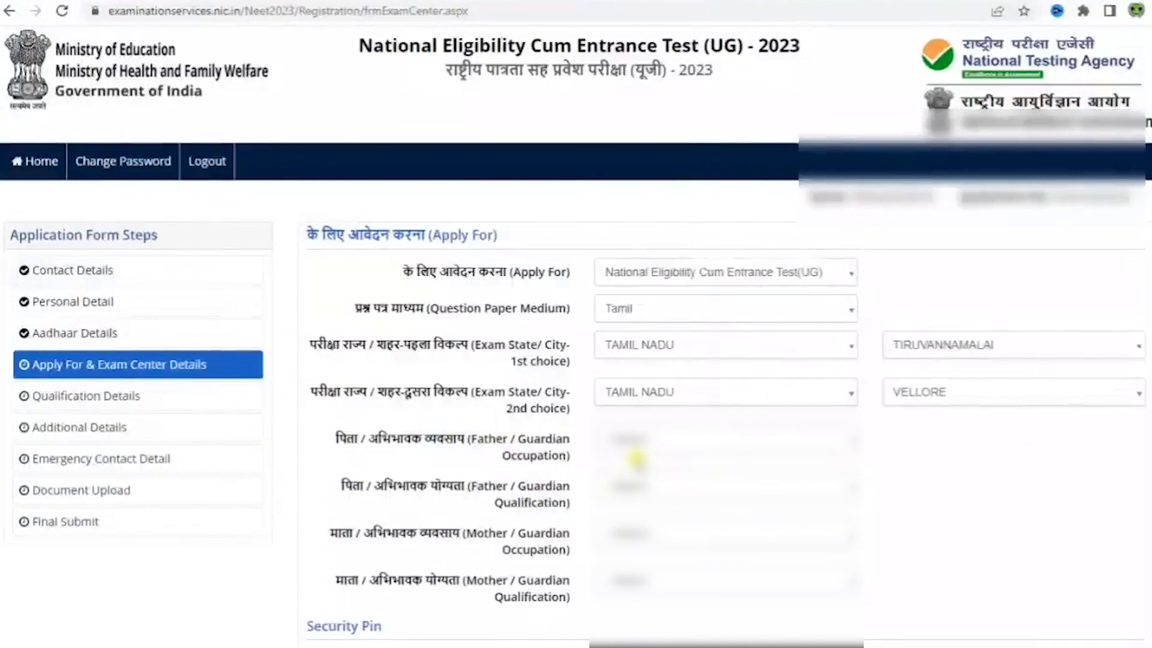
click(633, 447)
click(669, 515)
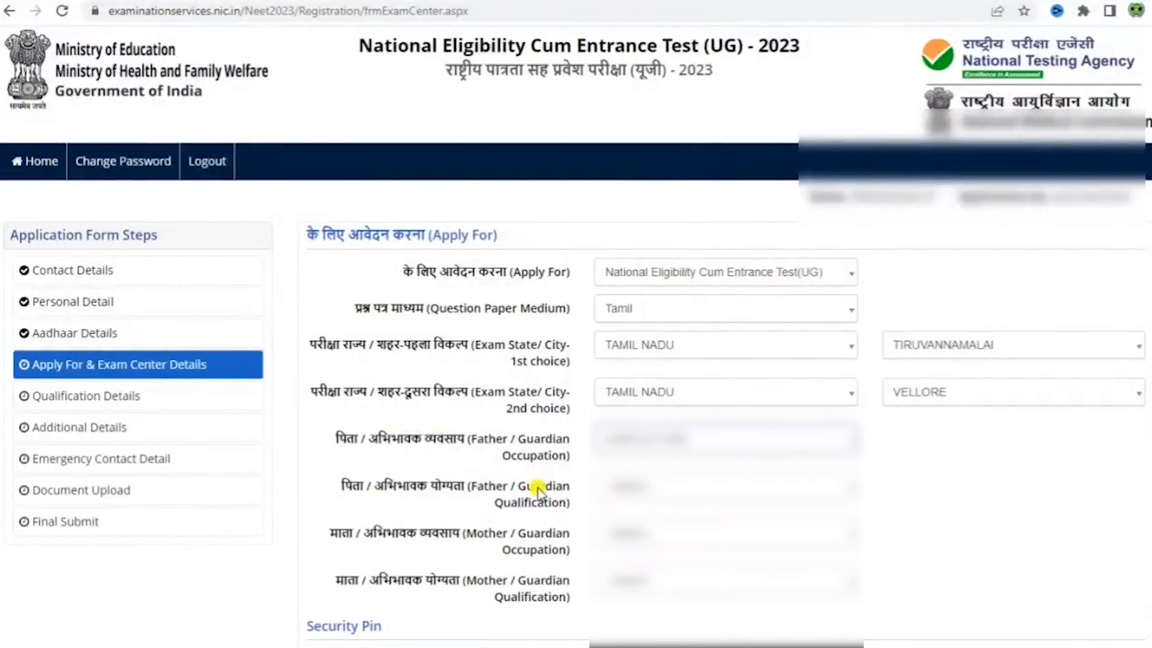
click(654, 490)
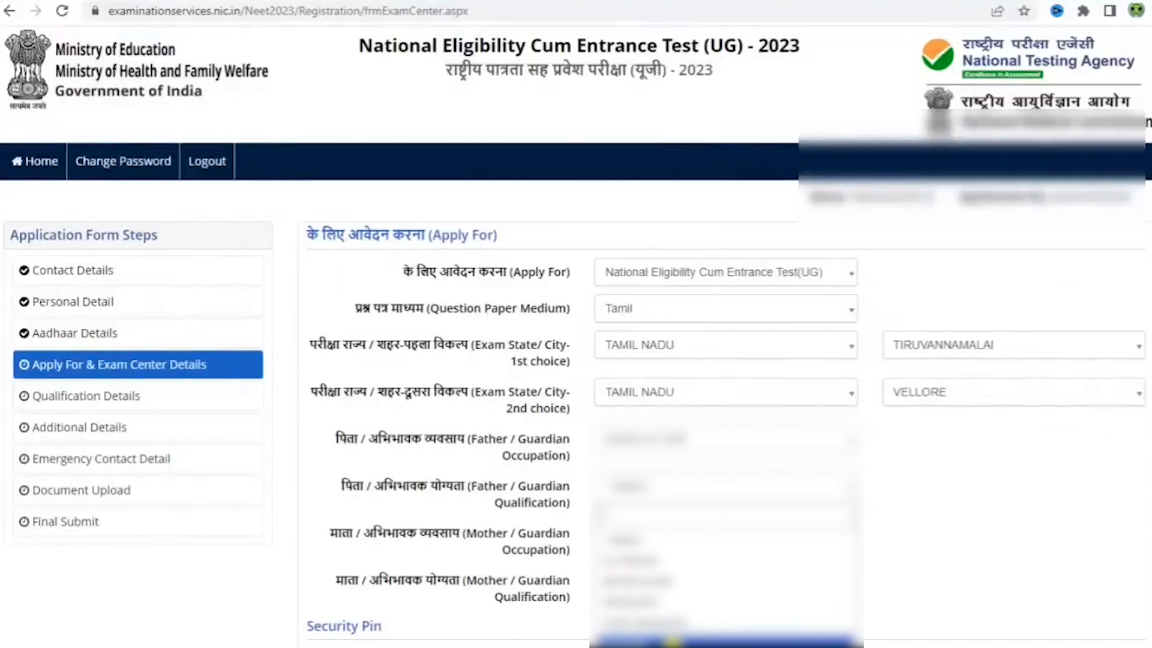
click(673, 624)
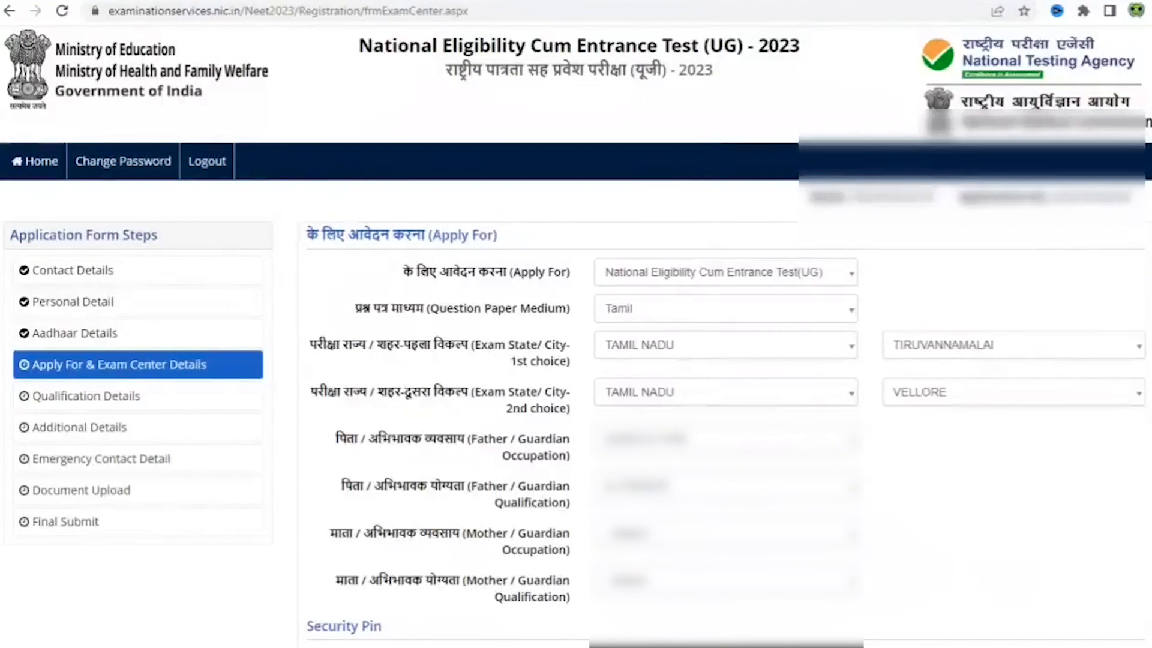
Step: Select the mother or guardian's occupation and qualification
scroll(1024, 525, down, 3)
click(676, 377)
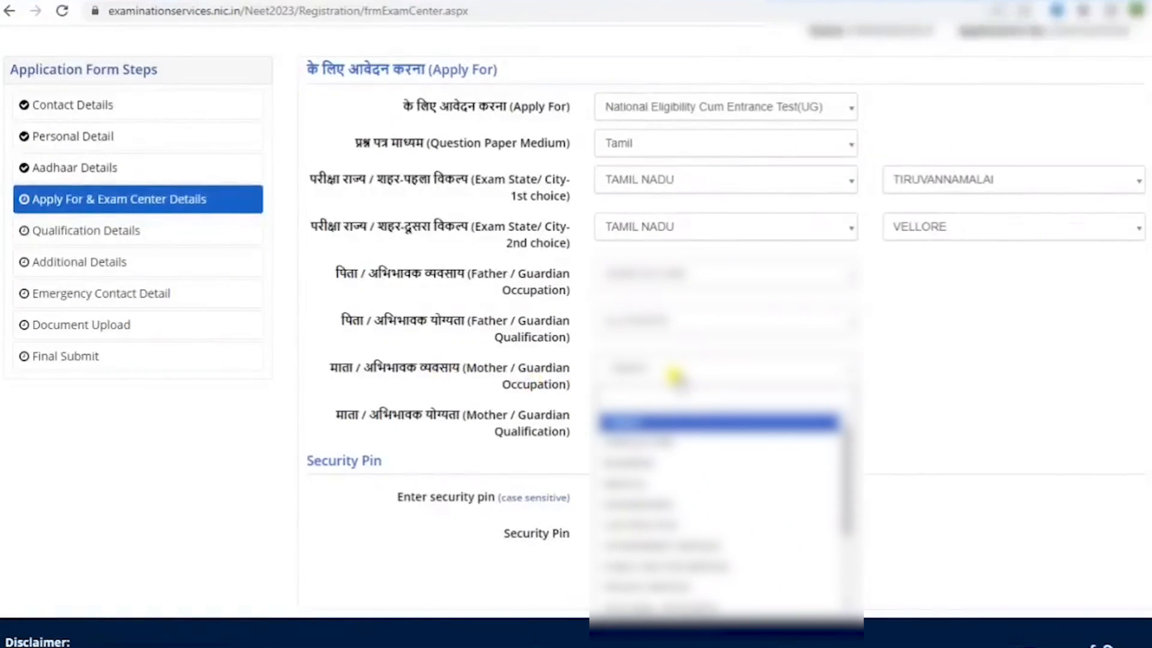
scroll(675, 487, down, 2)
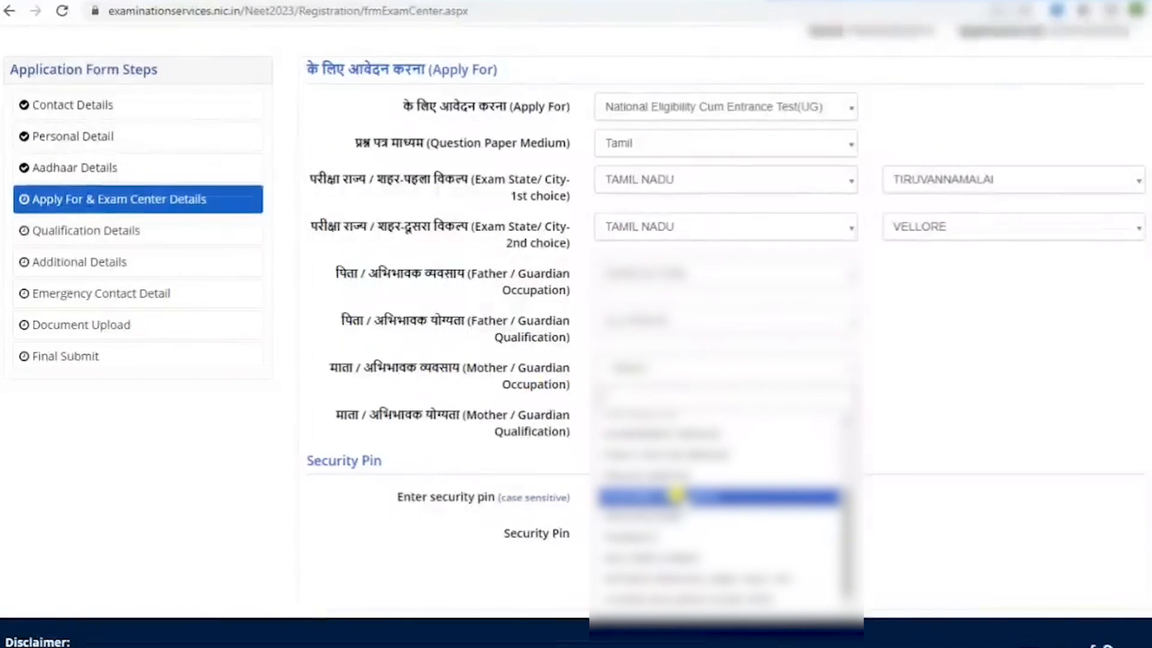
click(698, 599)
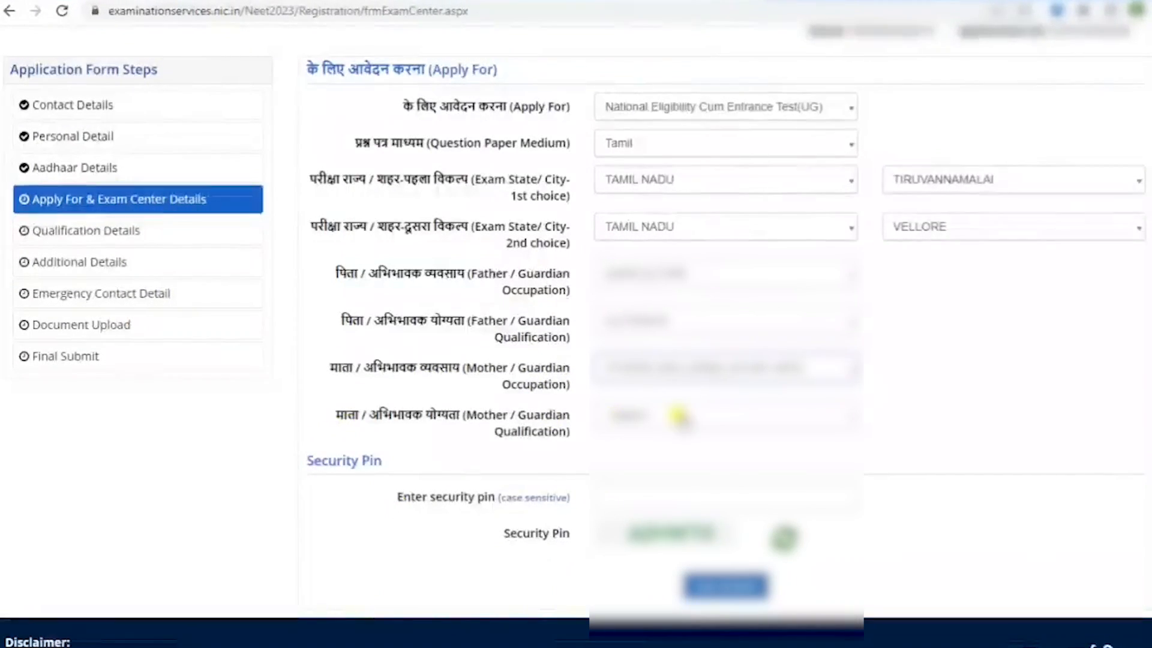
click(678, 414)
click(675, 505)
Step: Enter the security pin shown and save the exam centre section, confirming the submission
click(729, 493)
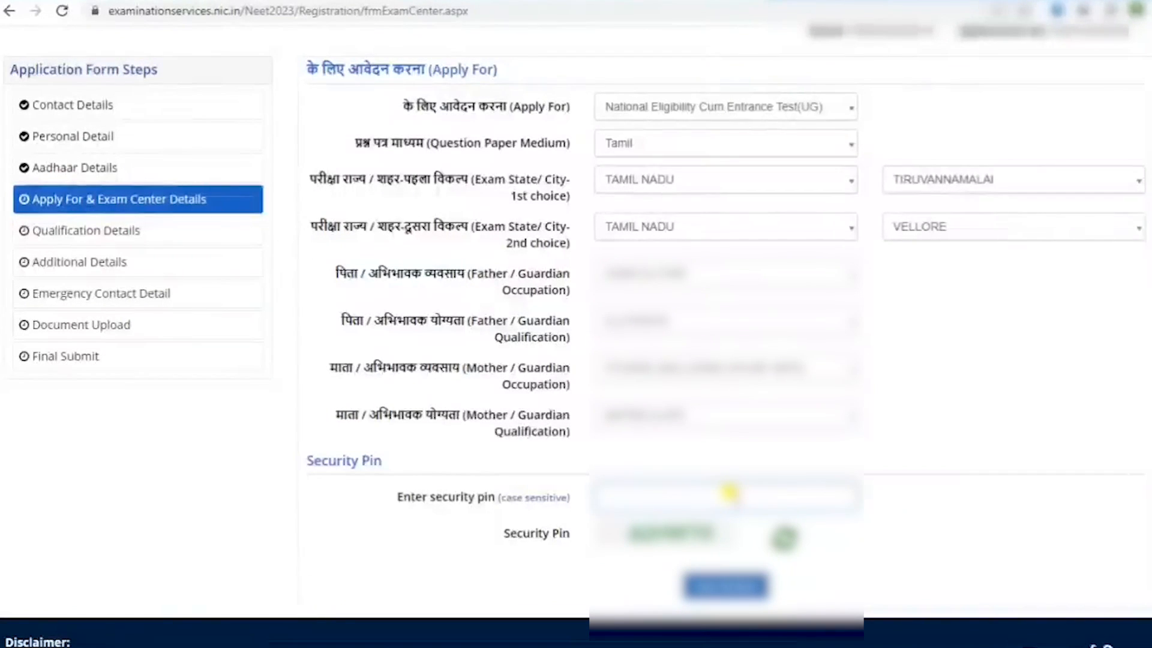
text(A2H98TE)
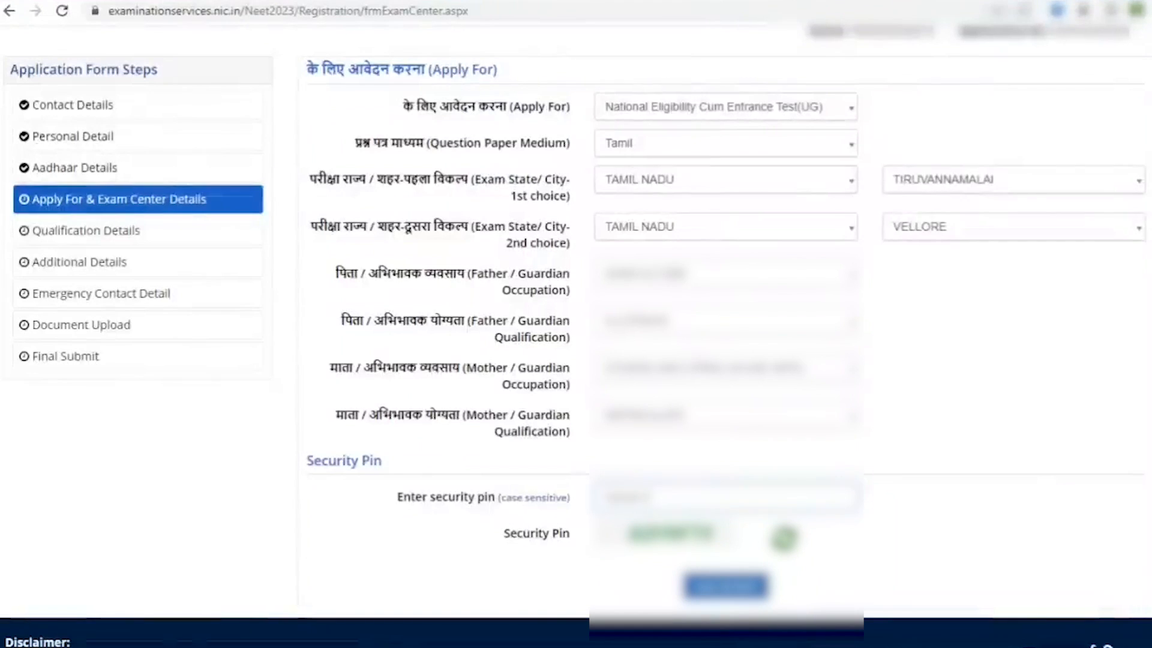
click(726, 585)
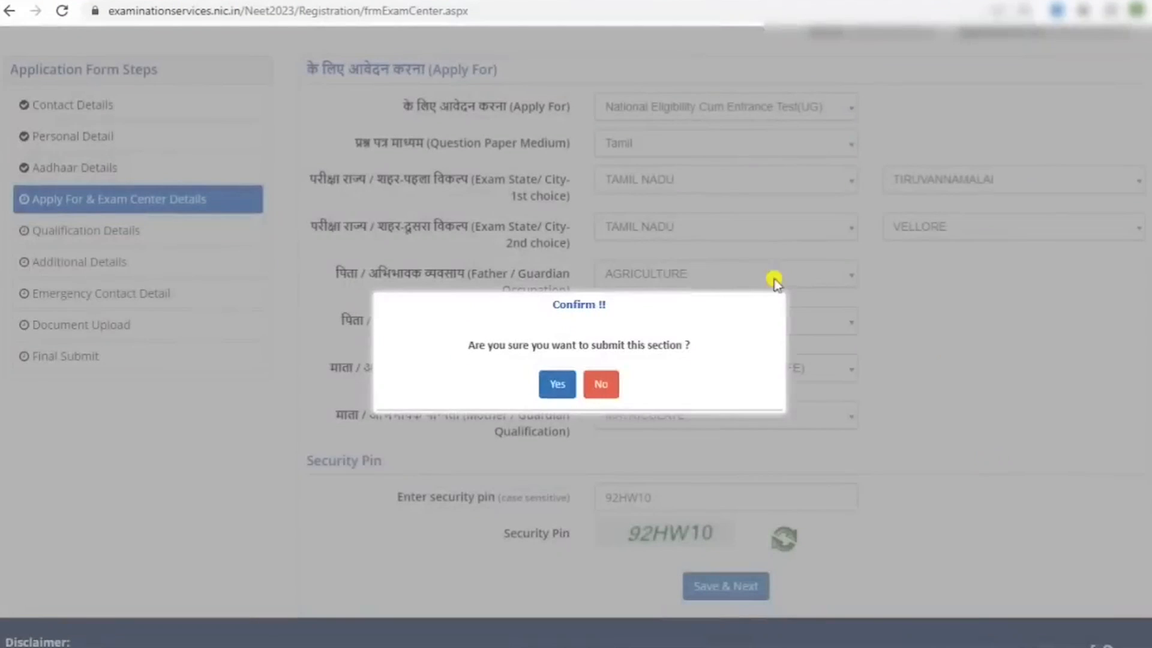
click(553, 382)
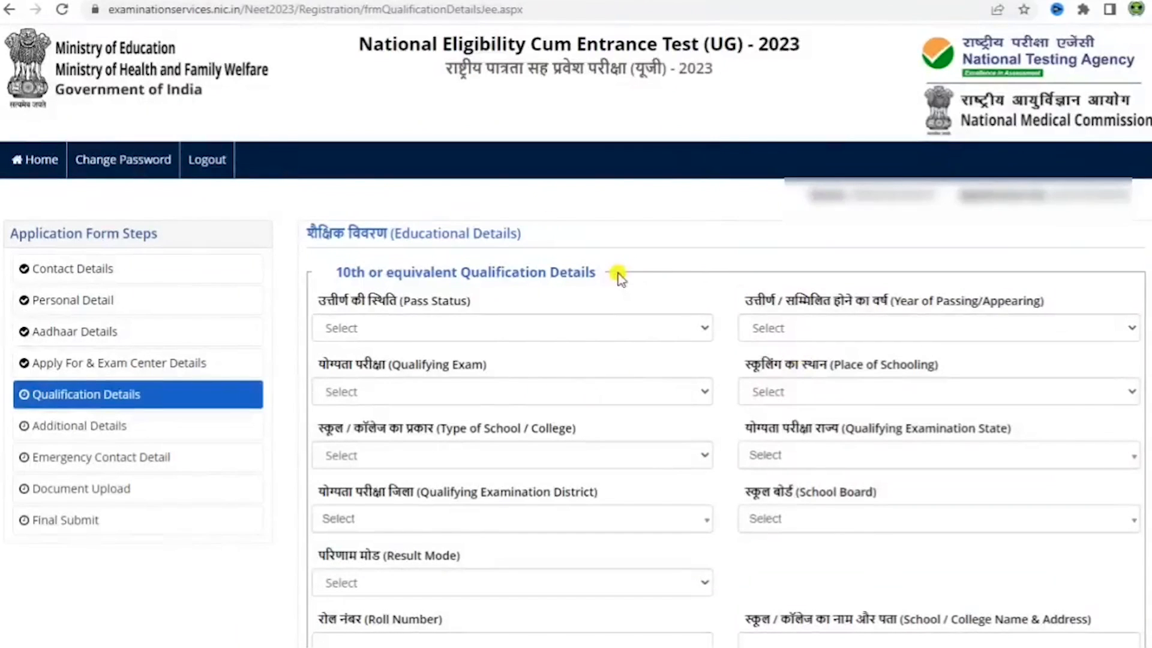
Step: Set the 10th qualification pass status to Passed and year of passing to 2021
drag(330, 273, 592, 287)
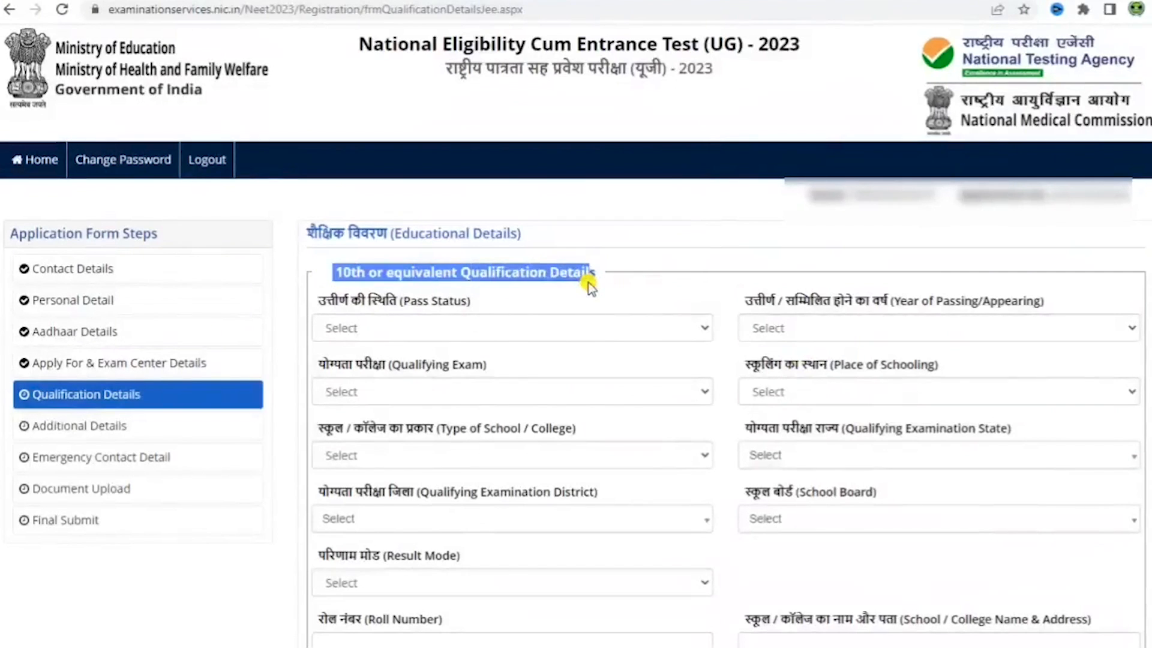
click(652, 240)
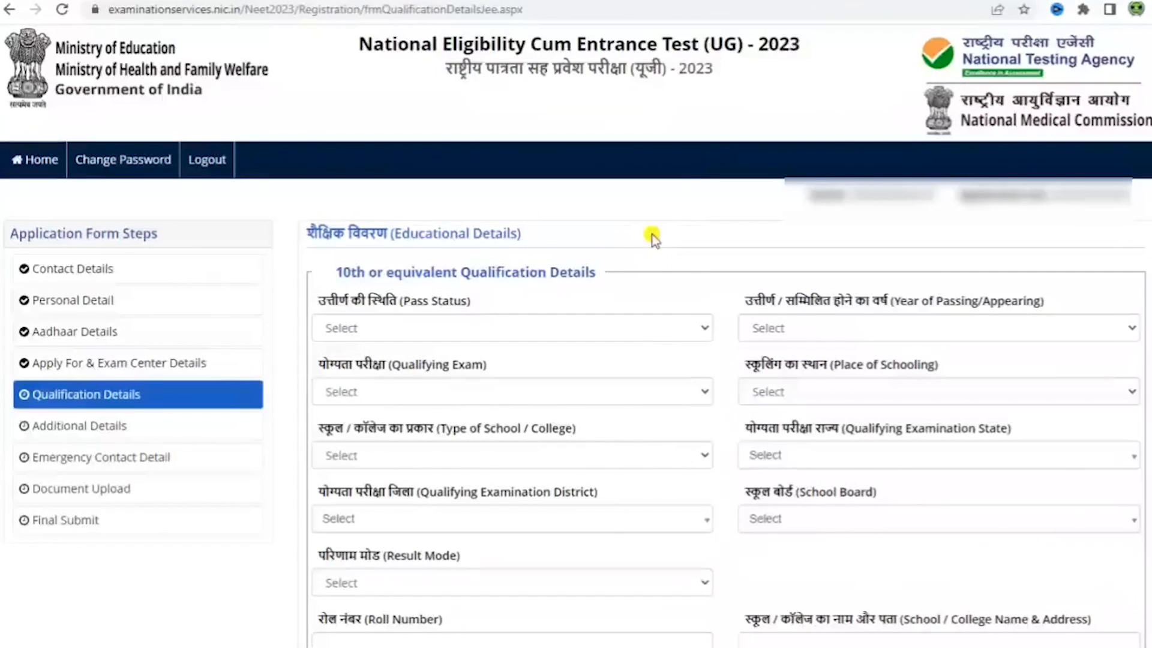
scroll(739, 363, down, 1)
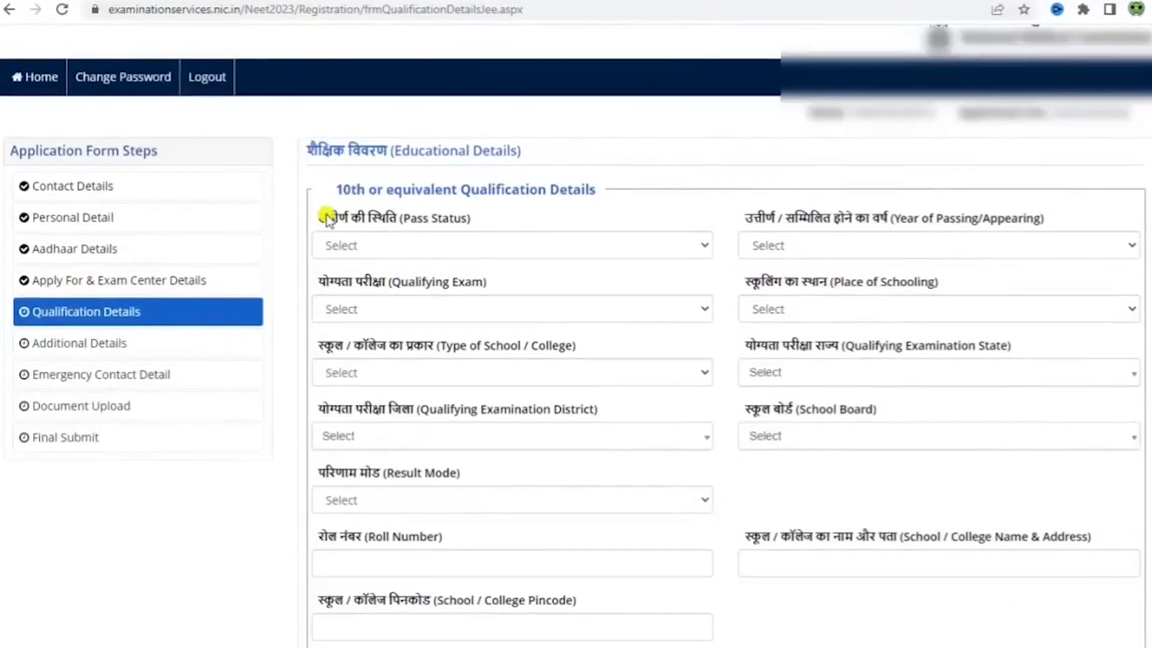
click(446, 251)
click(419, 284)
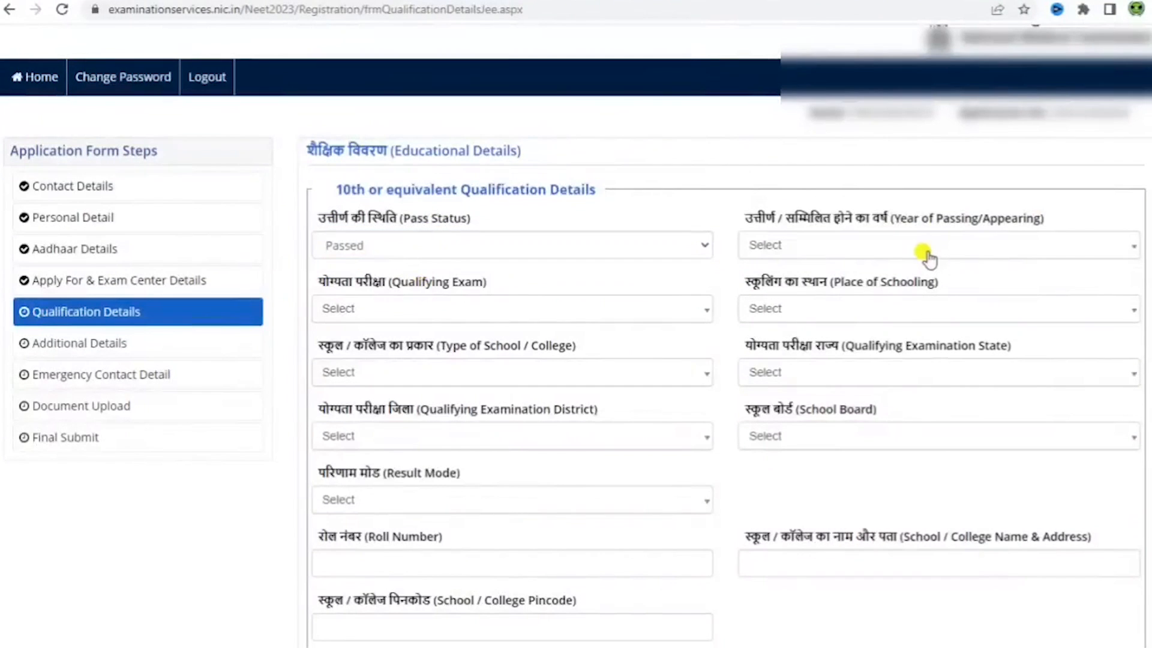
click(926, 254)
click(841, 320)
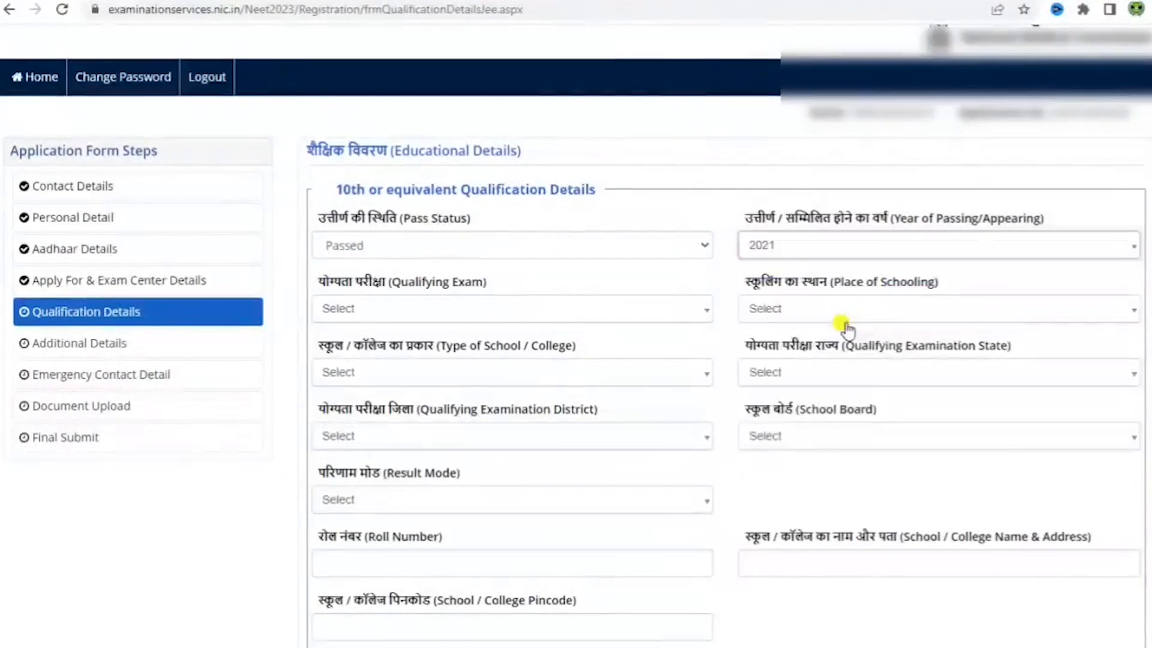
Step: Set the 10th qualifying exam to 10th or Equivalent and place of schooling to Rural
click(514, 307)
click(497, 384)
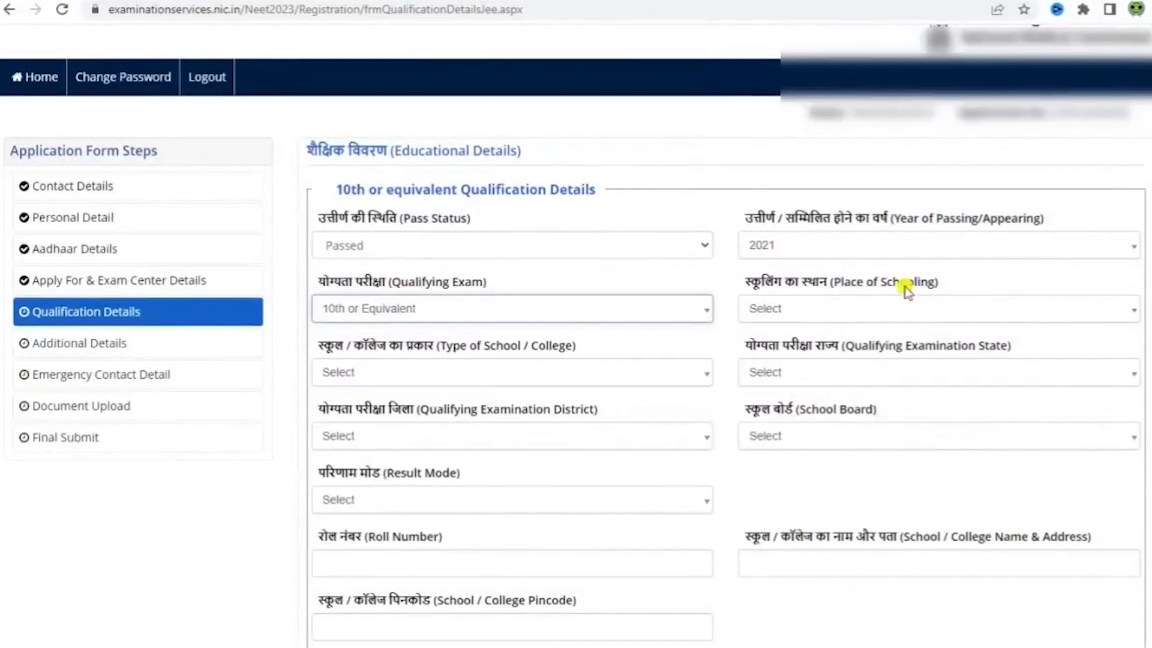
click(801, 315)
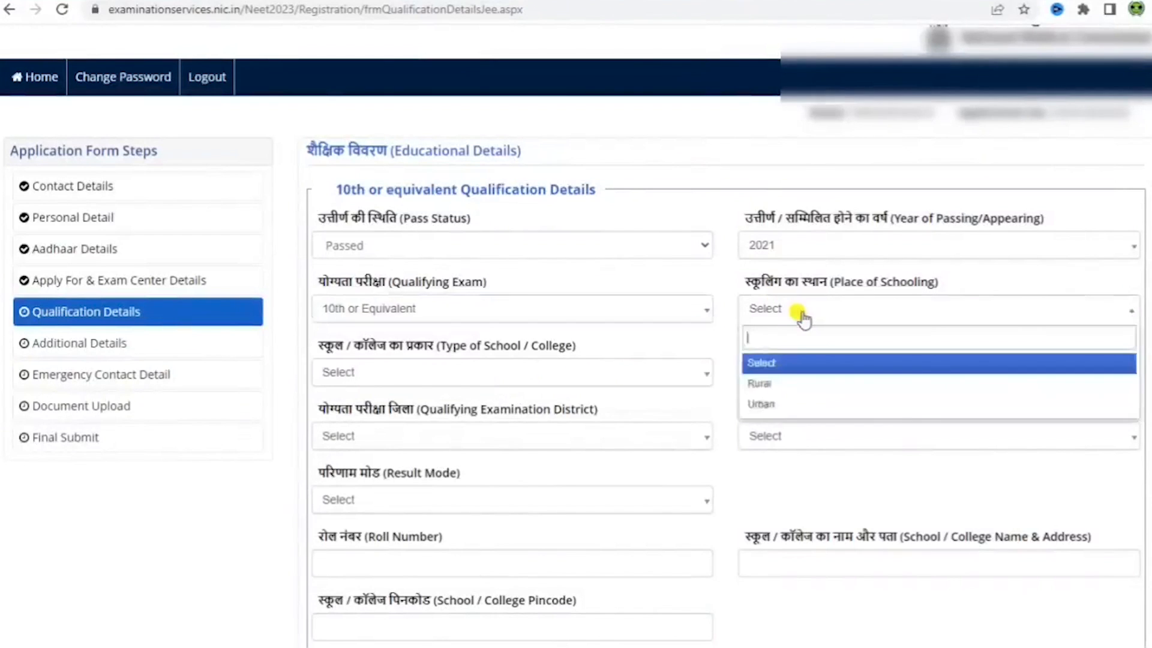
click(793, 385)
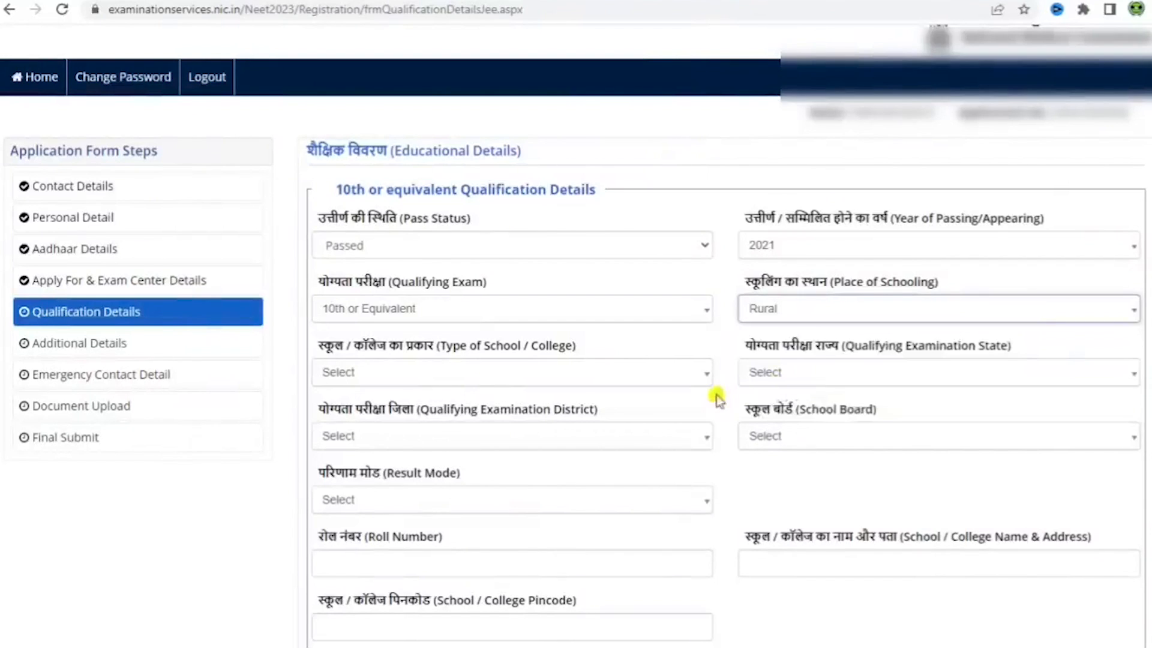
Step: Set the 10th school type to Government School and qualifying examination state to TAMIL NADU
click(466, 370)
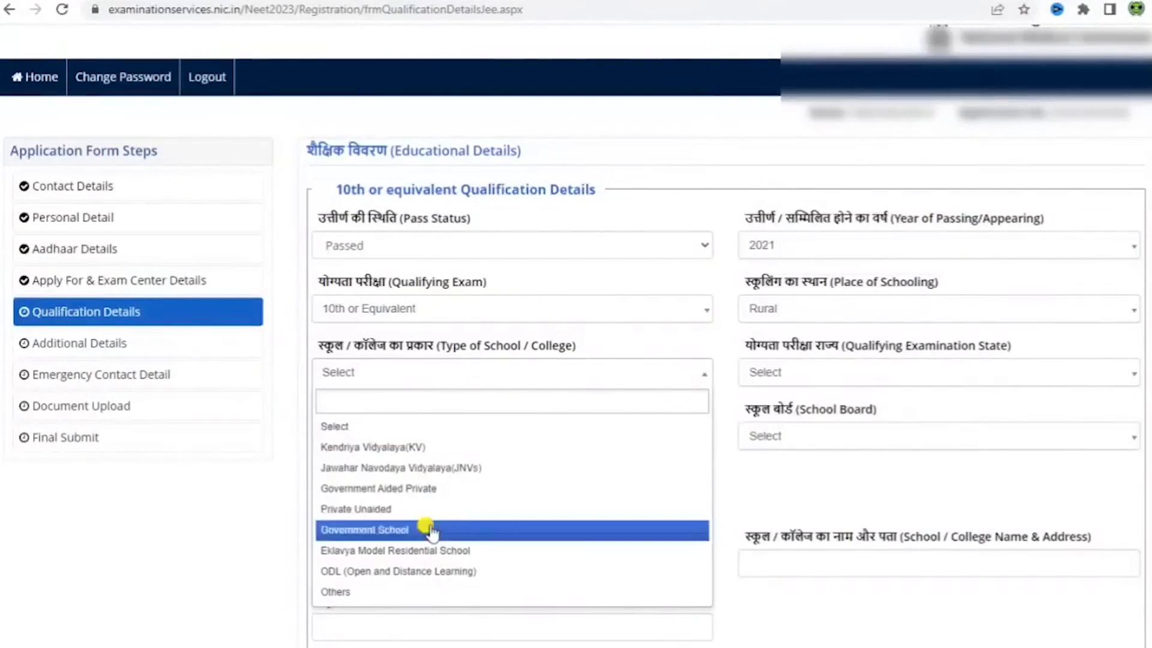
click(424, 458)
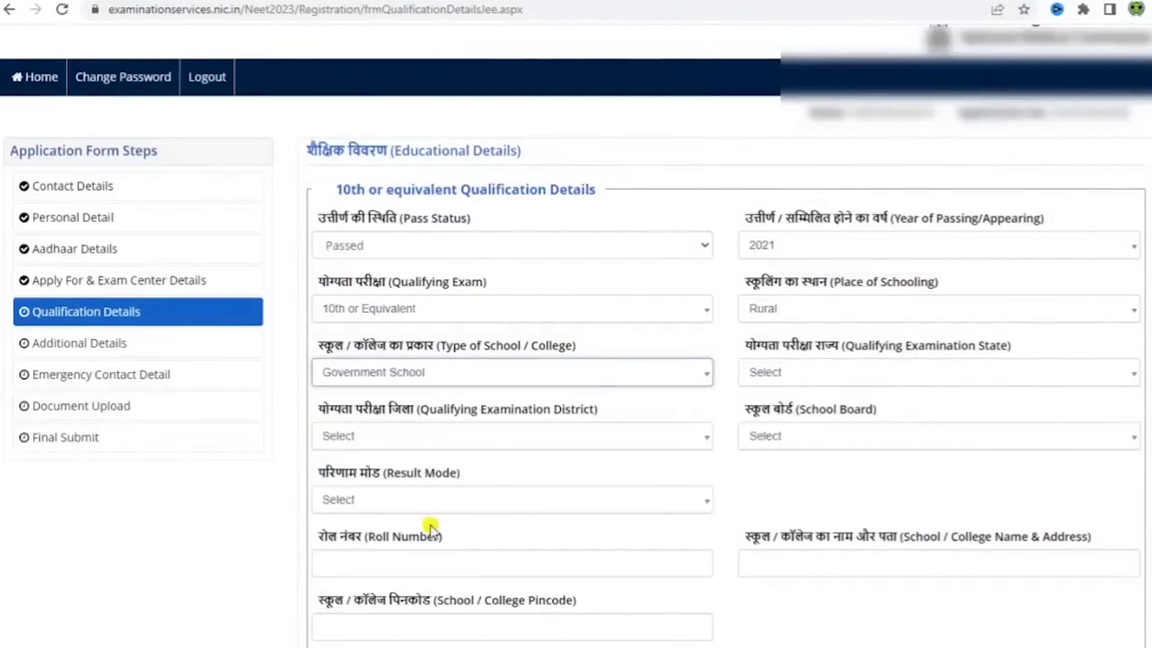
click(974, 378)
scroll(941, 462, down, 10)
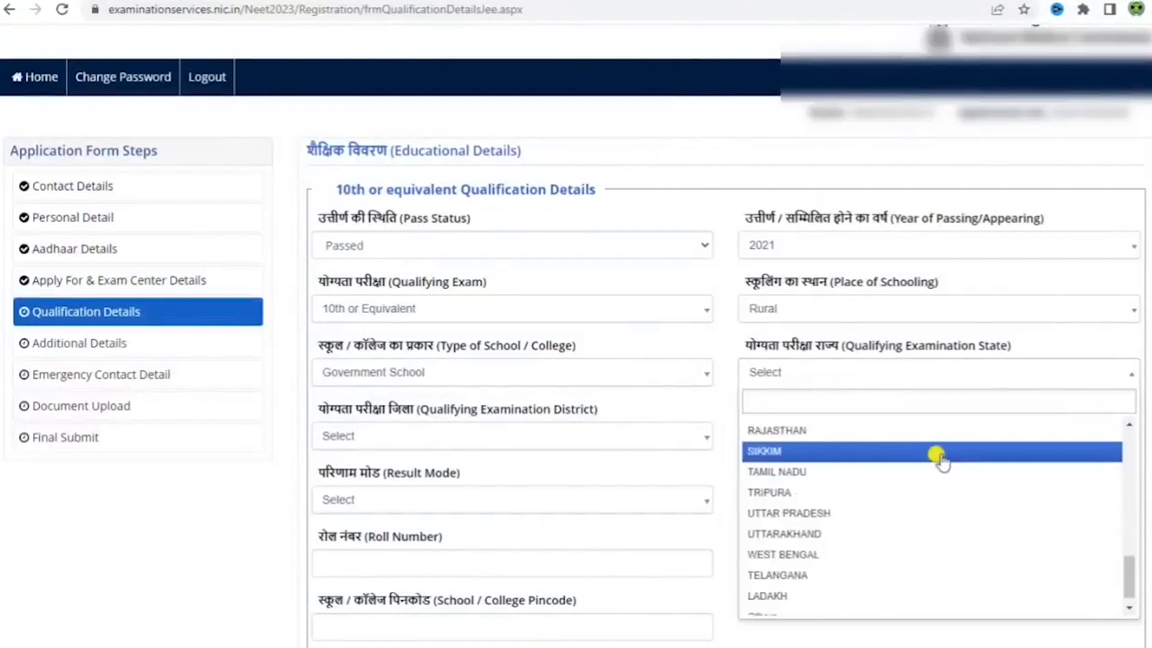
click(823, 472)
Step: Set the 10th district to TIRUVANNAMALAI and school board to TAMIL NADU STATE BOARD OF SCHOOL EXAMINATIONS(SEC.)
click(476, 438)
scroll(513, 591, down, 10)
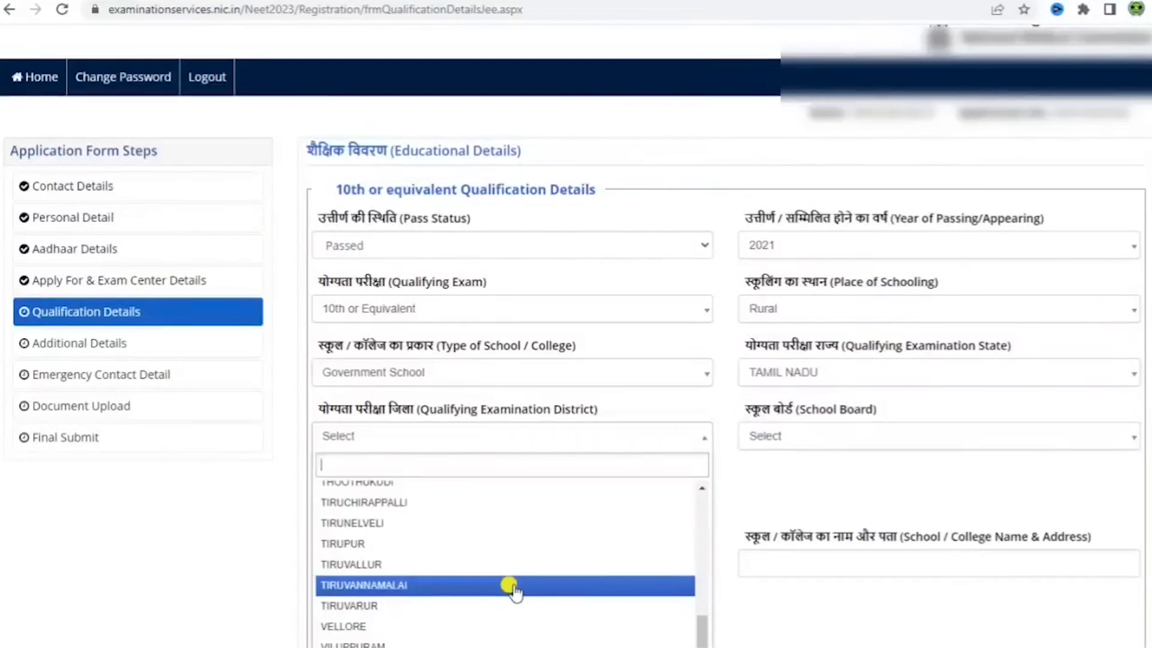
click(515, 587)
click(803, 444)
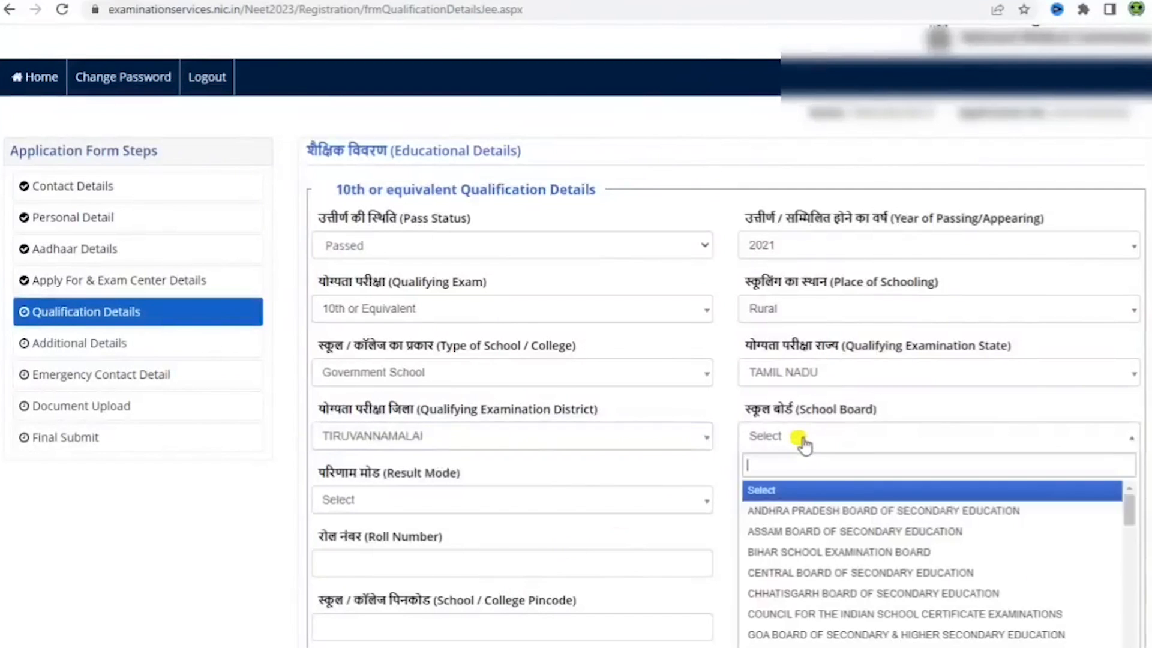
scroll(926, 585, down, 5)
click(929, 590)
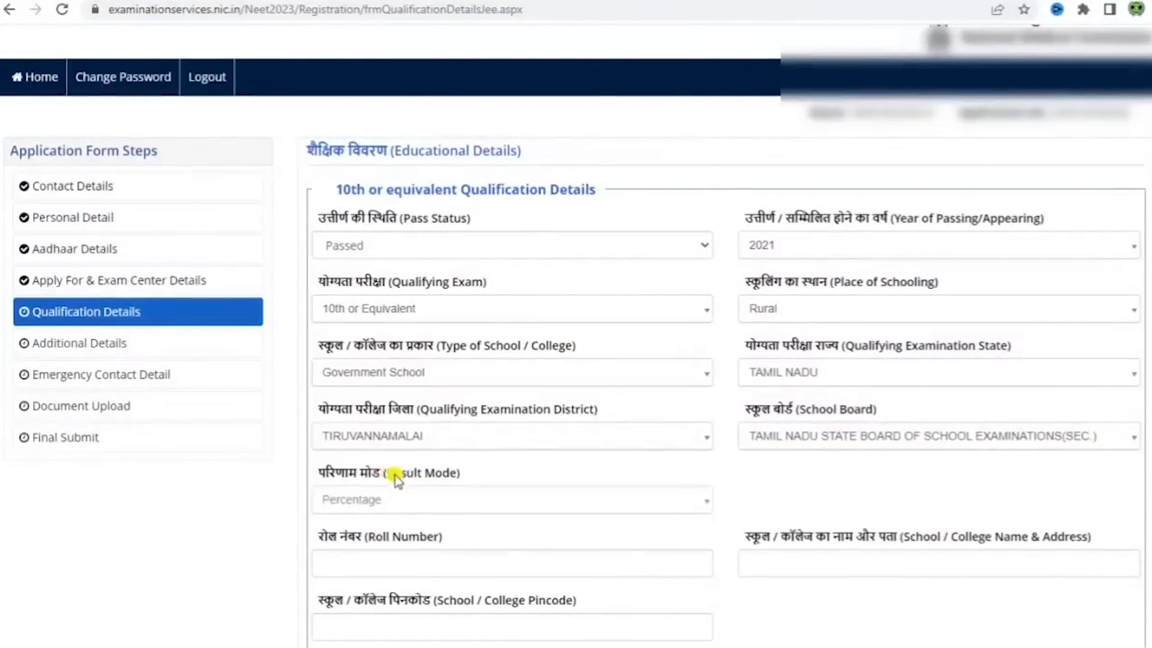
Step: Enter the 10th roll number
click(486, 499)
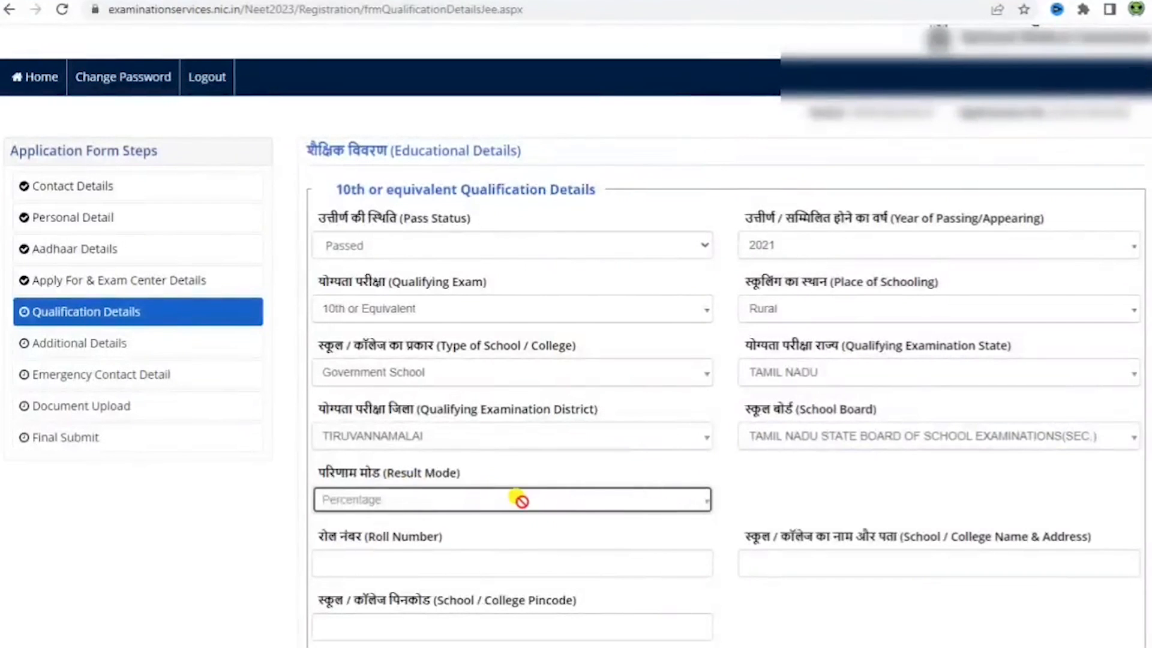
click(877, 495)
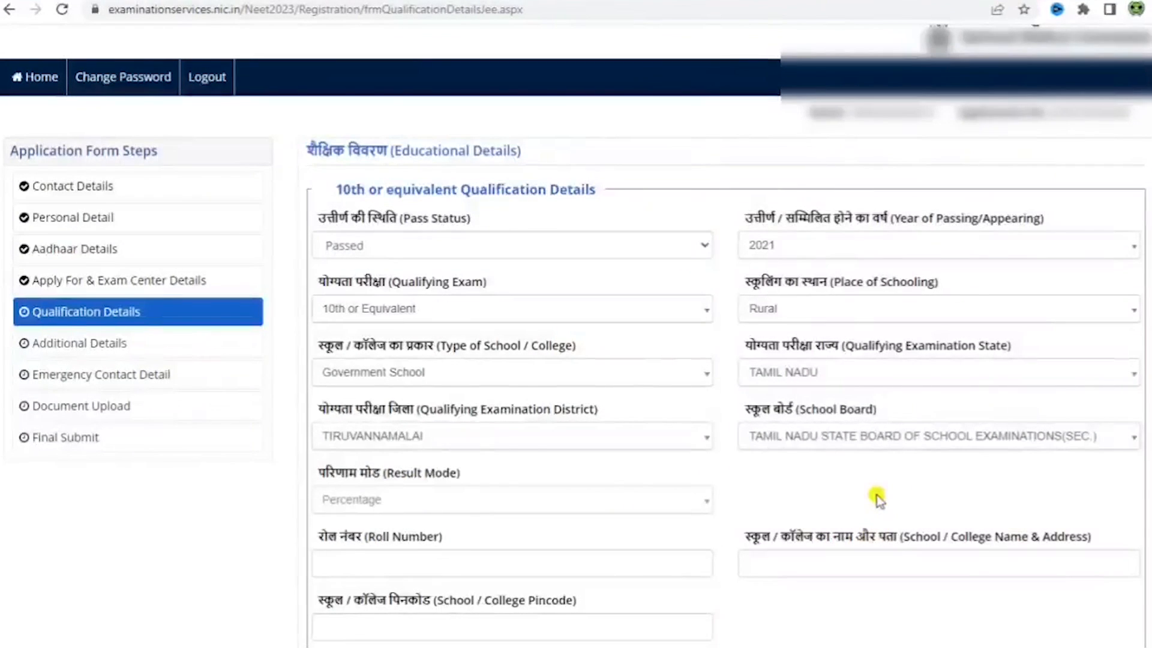
scroll(877, 495, down, 1)
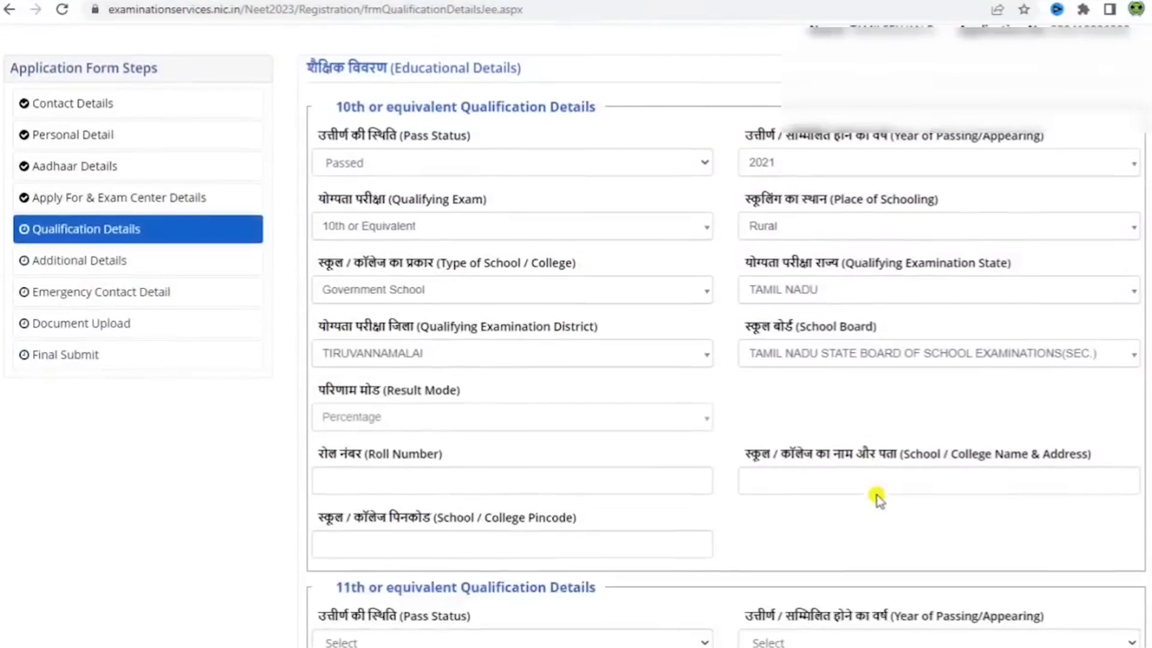
click(409, 475)
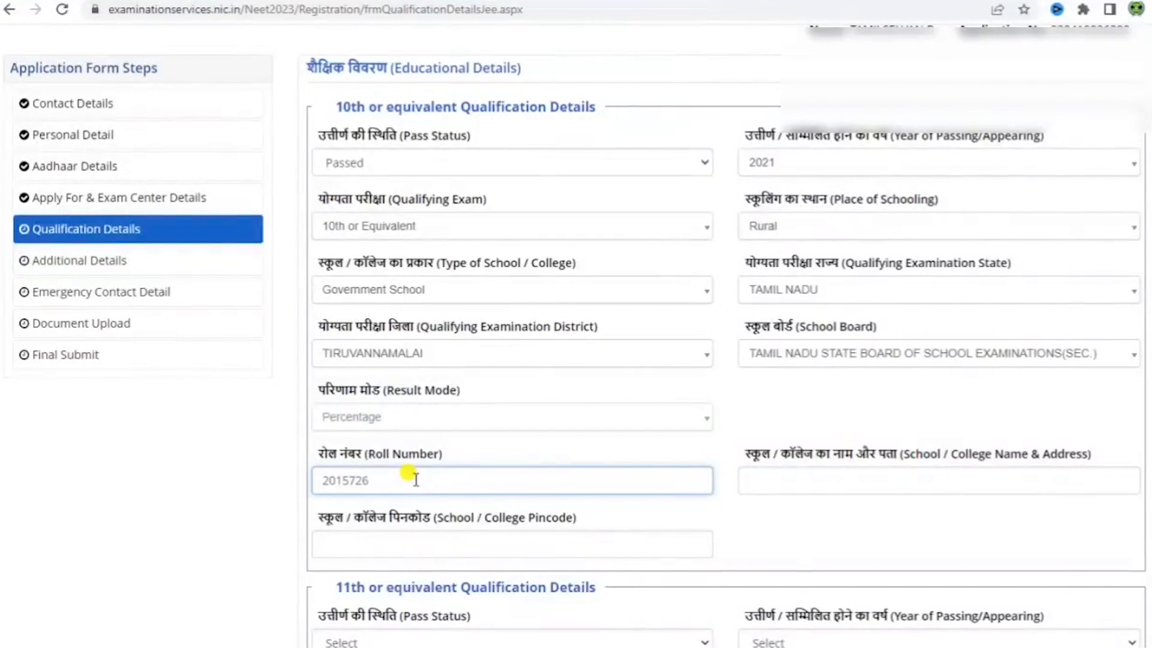
Step: Enter the 10th school name HEBRON SCHOOL and school pincode 606707
click(870, 477)
text(H)
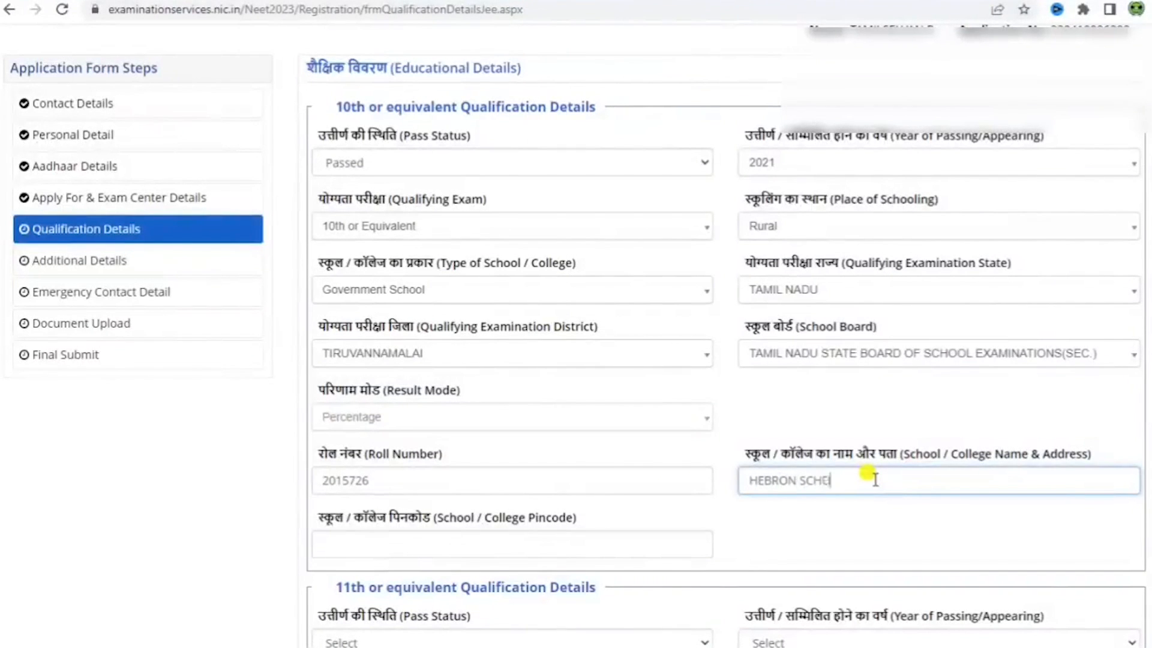
text(EBRON SCHOLOL)
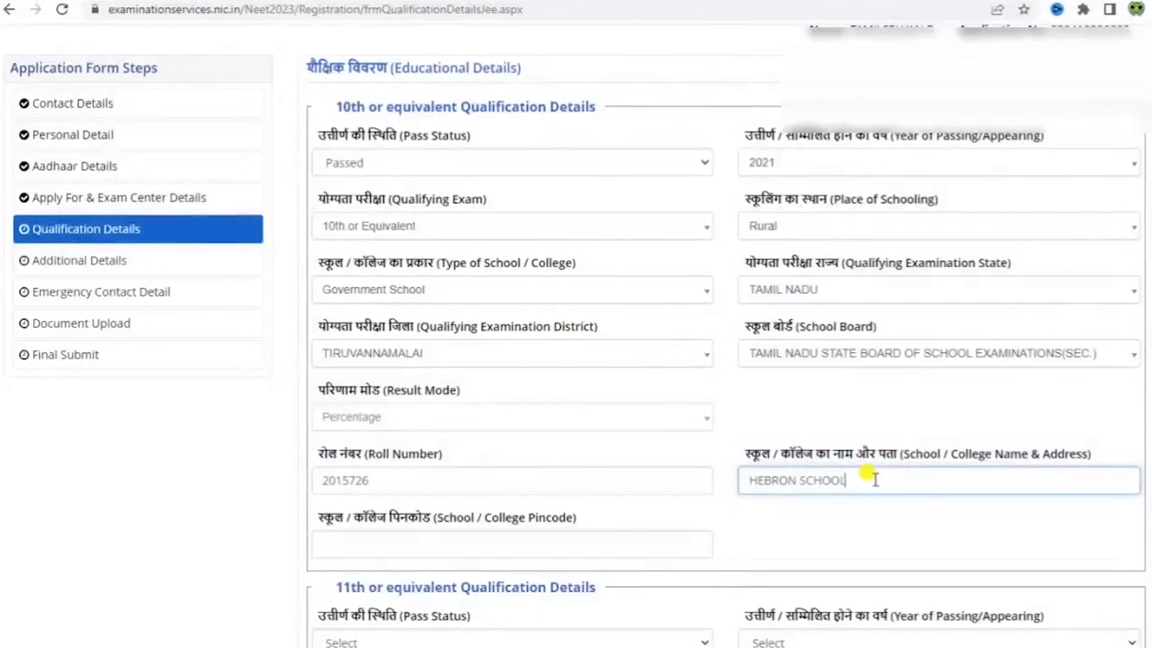
click(363, 534)
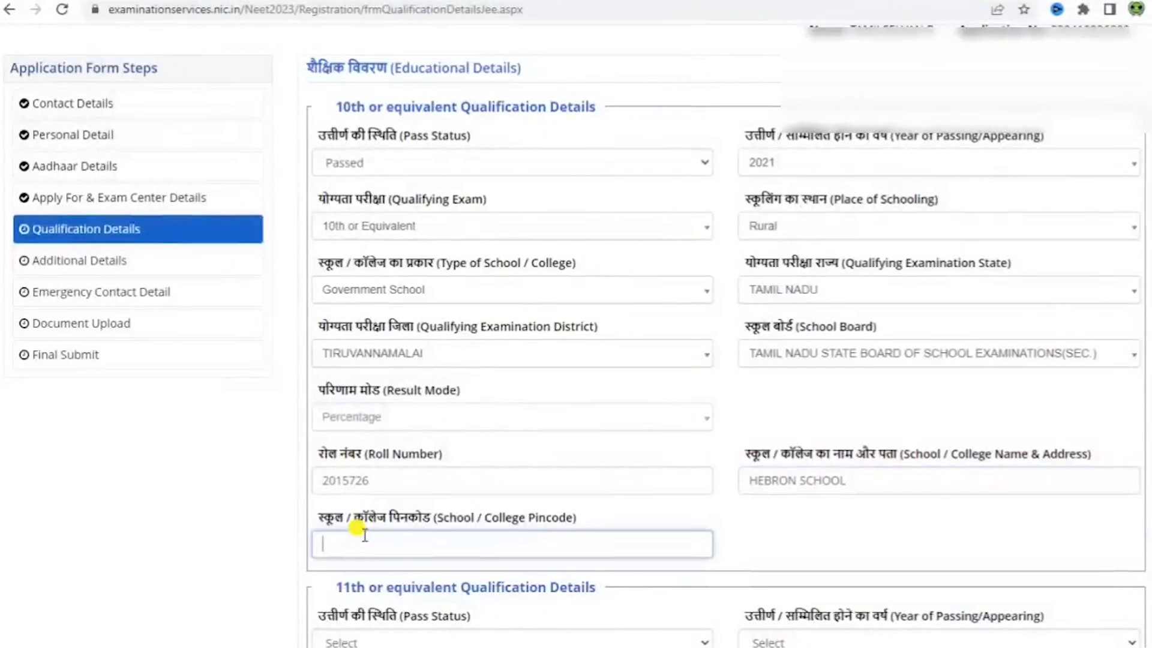
text(606707)
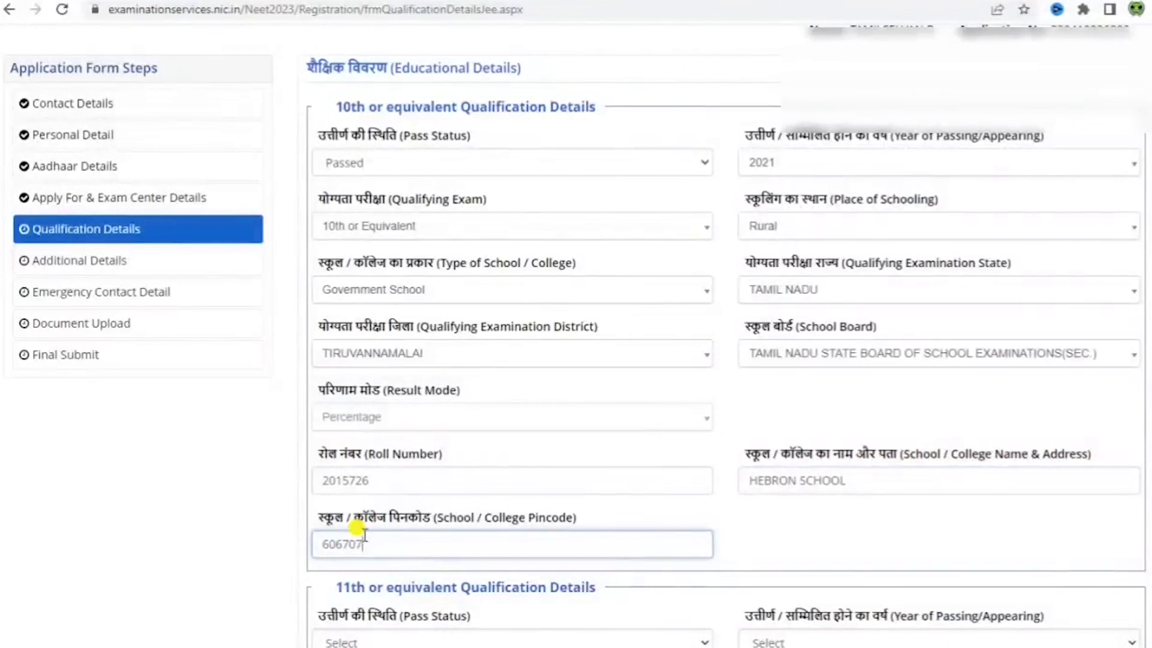
Step: Set the 11th qualification pass status to Passed and year of passing to 2022
click(787, 533)
scroll(787, 532, down, 5)
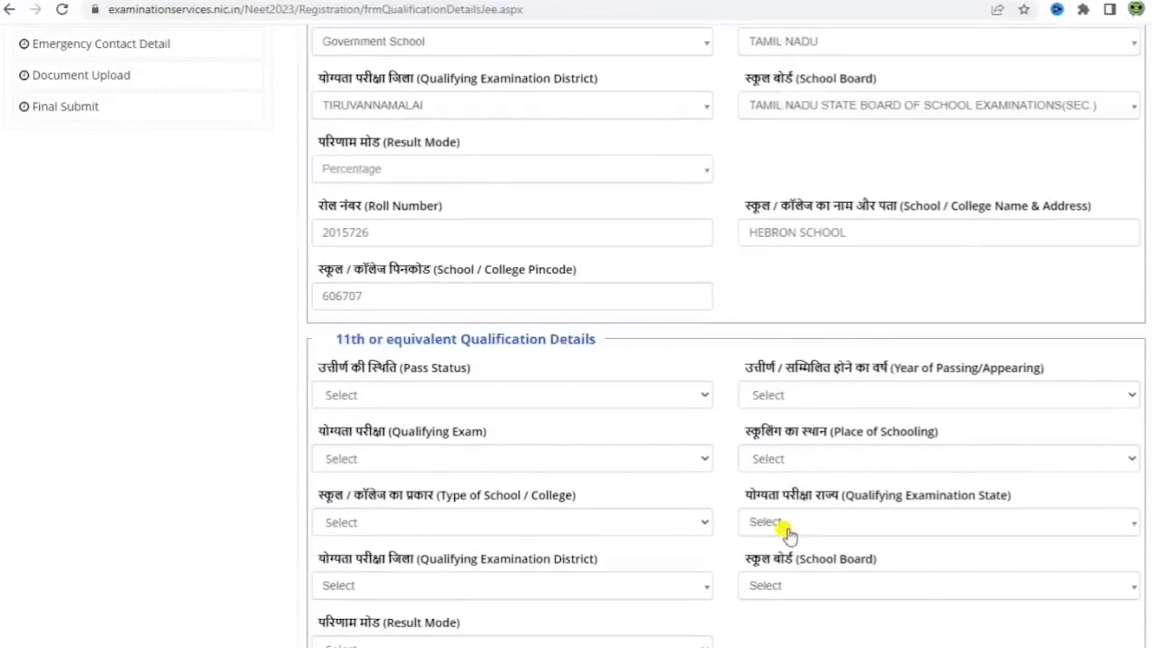
scroll(786, 532, down, 3)
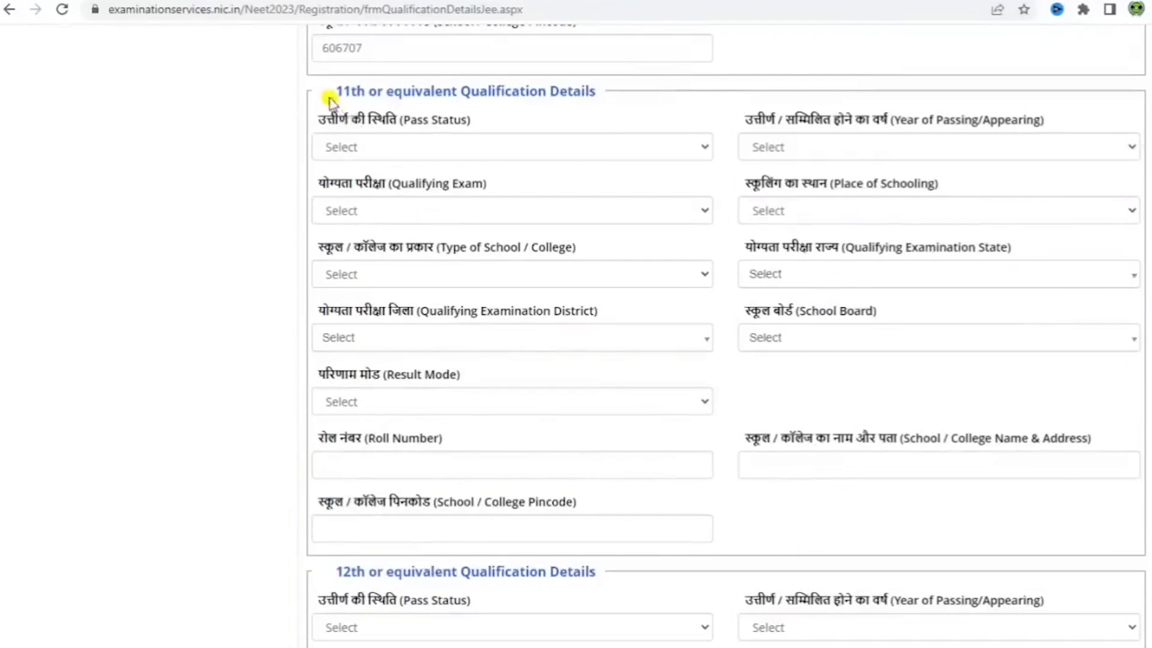
drag(330, 95, 620, 99)
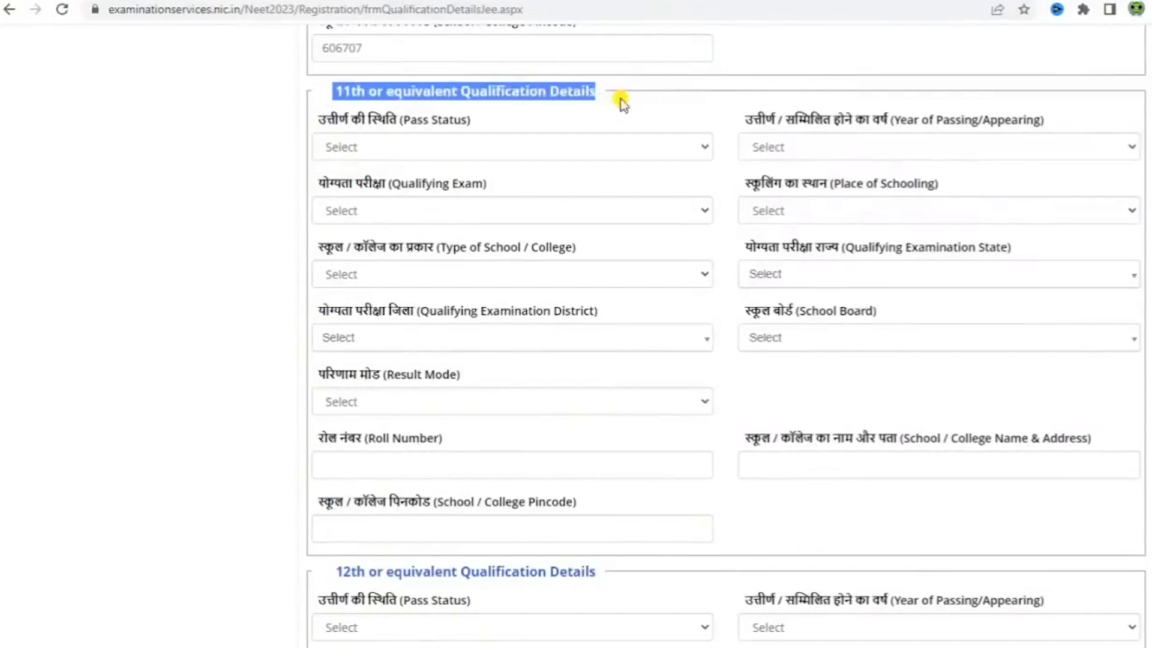
click(444, 147)
click(438, 186)
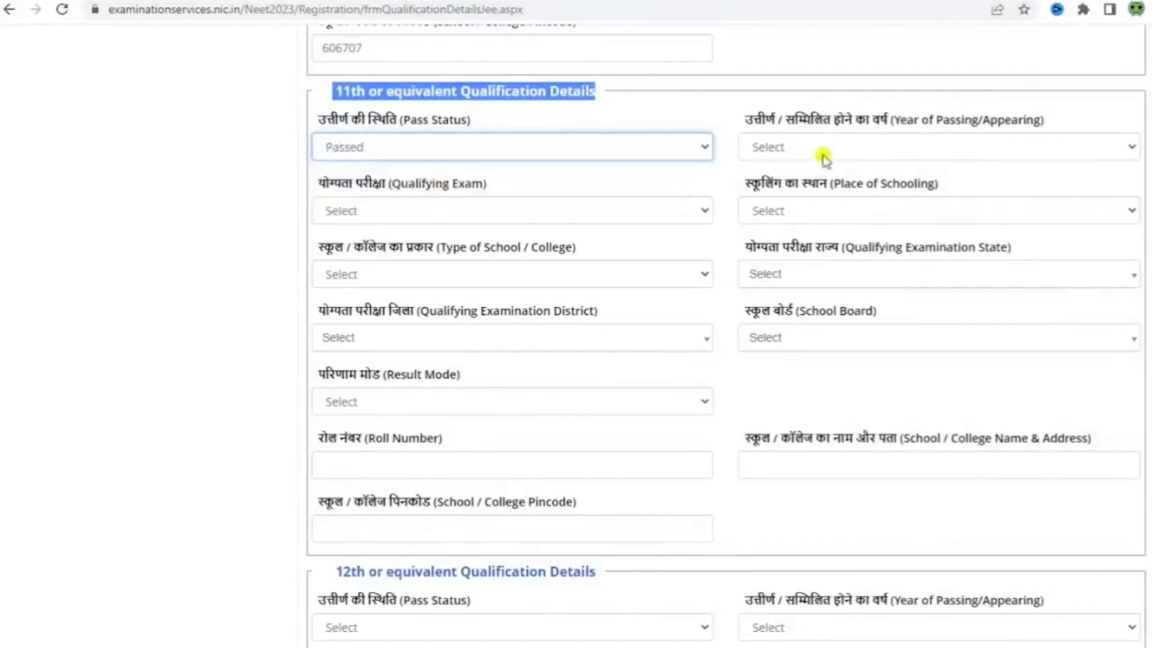
click(829, 144)
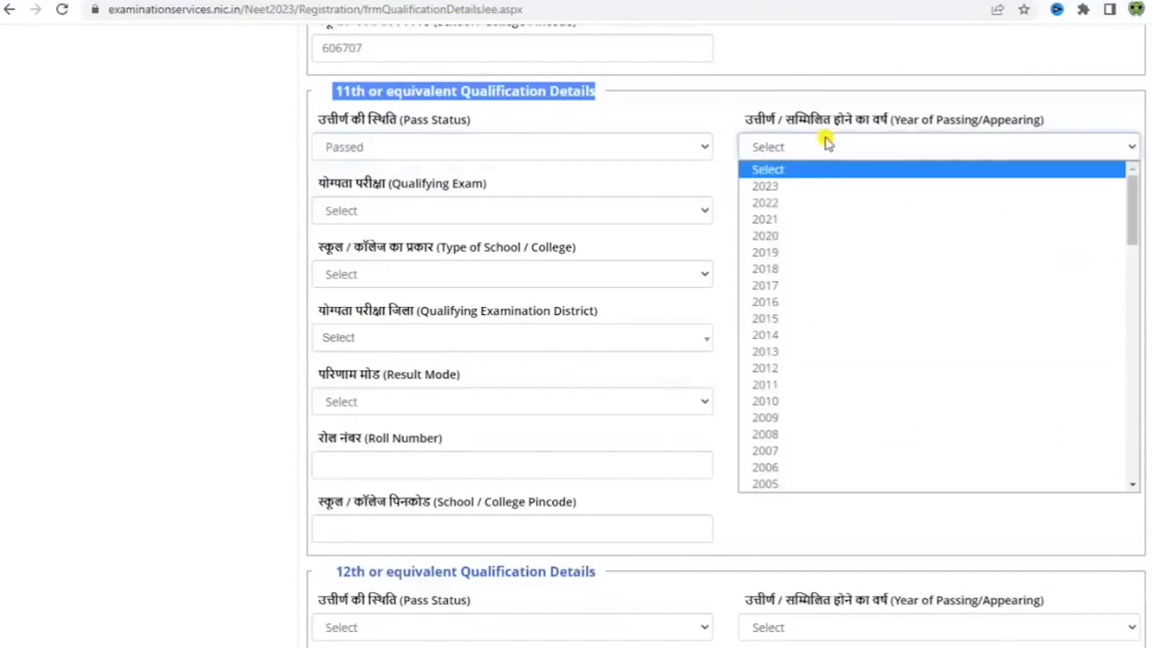
click(787, 151)
click(787, 222)
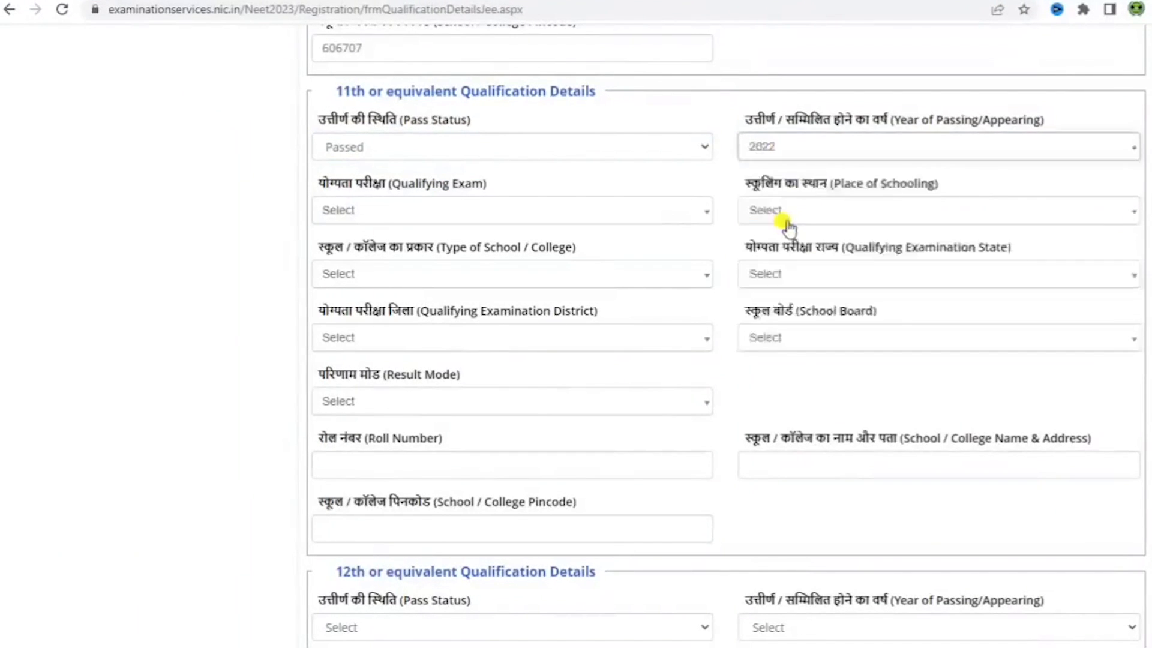
Step: Set the 11th type of school to Government School and place of schooling to Rural
click(429, 213)
click(418, 287)
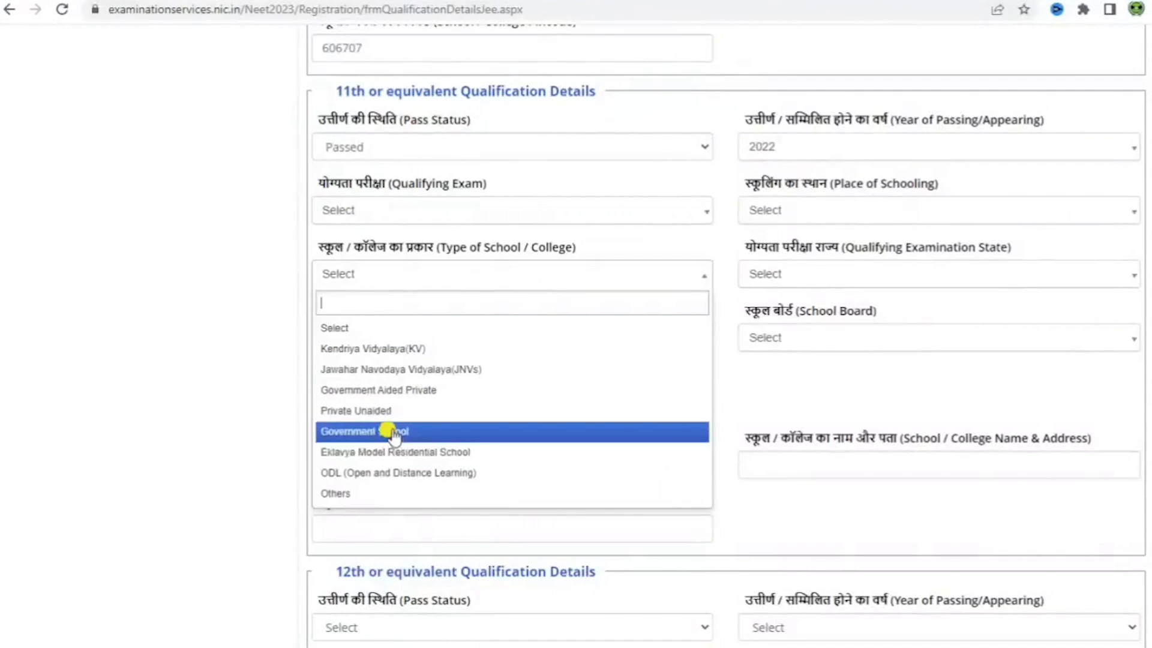
click(393, 431)
click(834, 213)
click(792, 265)
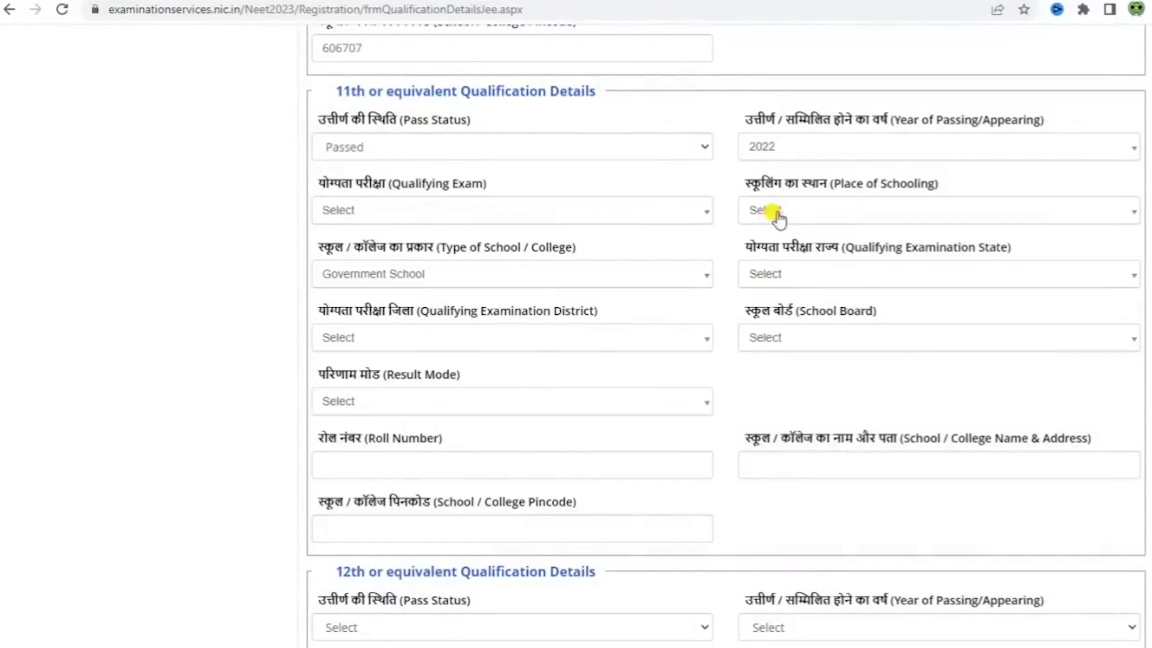
click(778, 217)
click(778, 286)
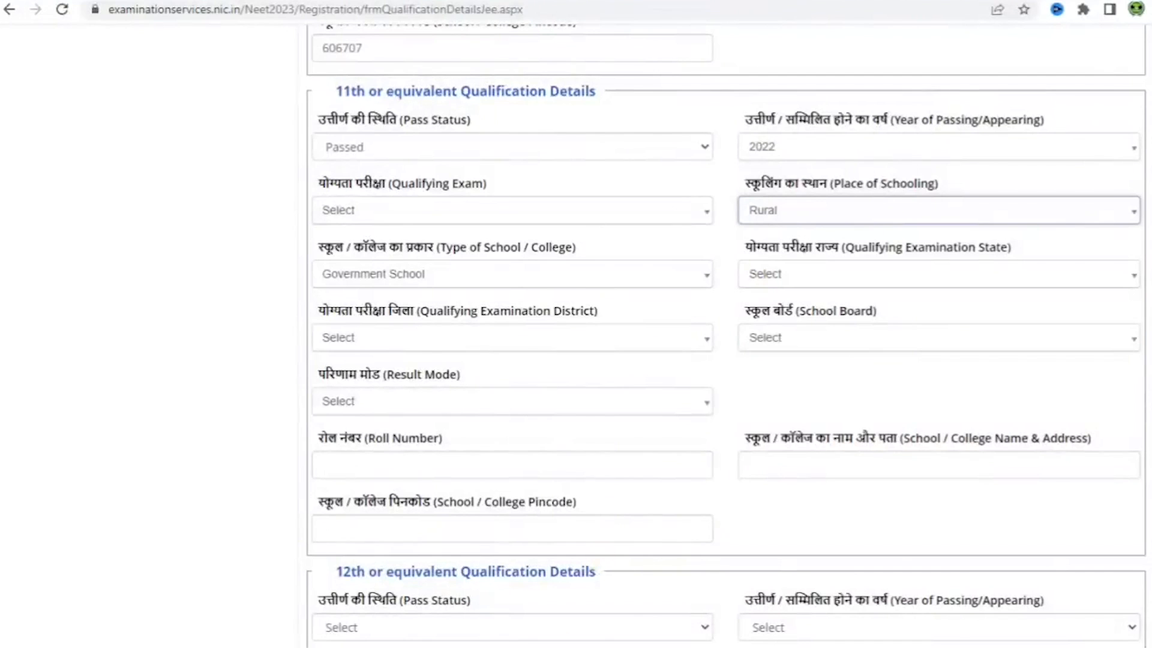
Step: Set the 11th qualifying examination state to TAMIL NADU and district to TIRUVANNAMALAI
click(848, 277)
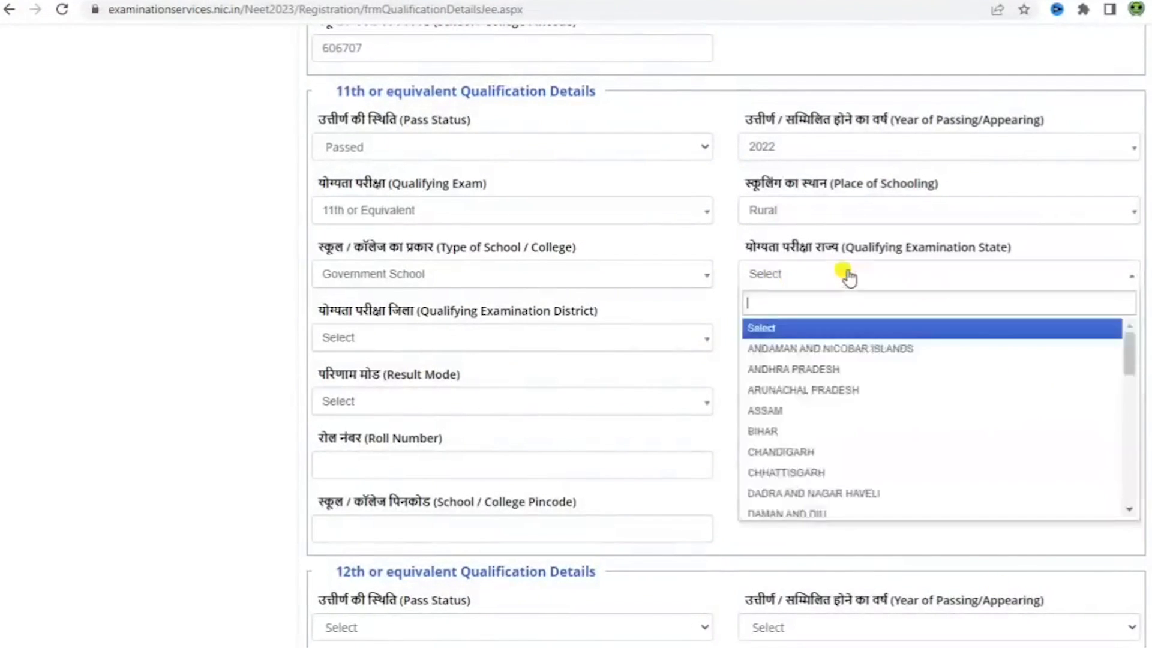
scroll(910, 396, down, 10)
click(810, 360)
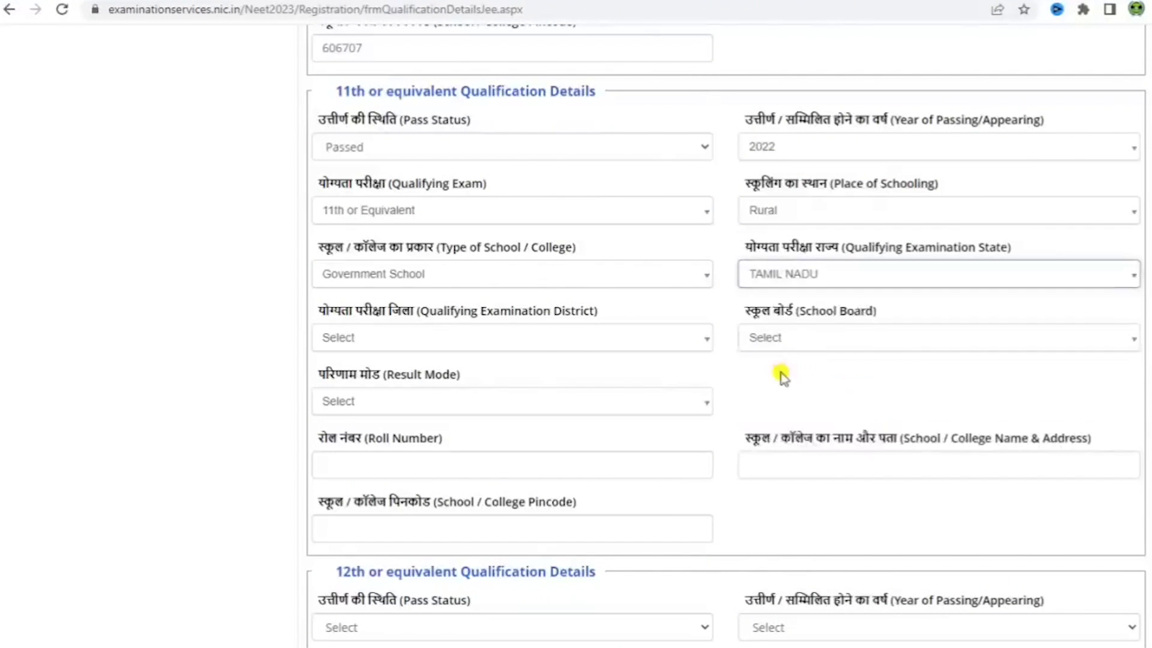
click(515, 338)
click(515, 338)
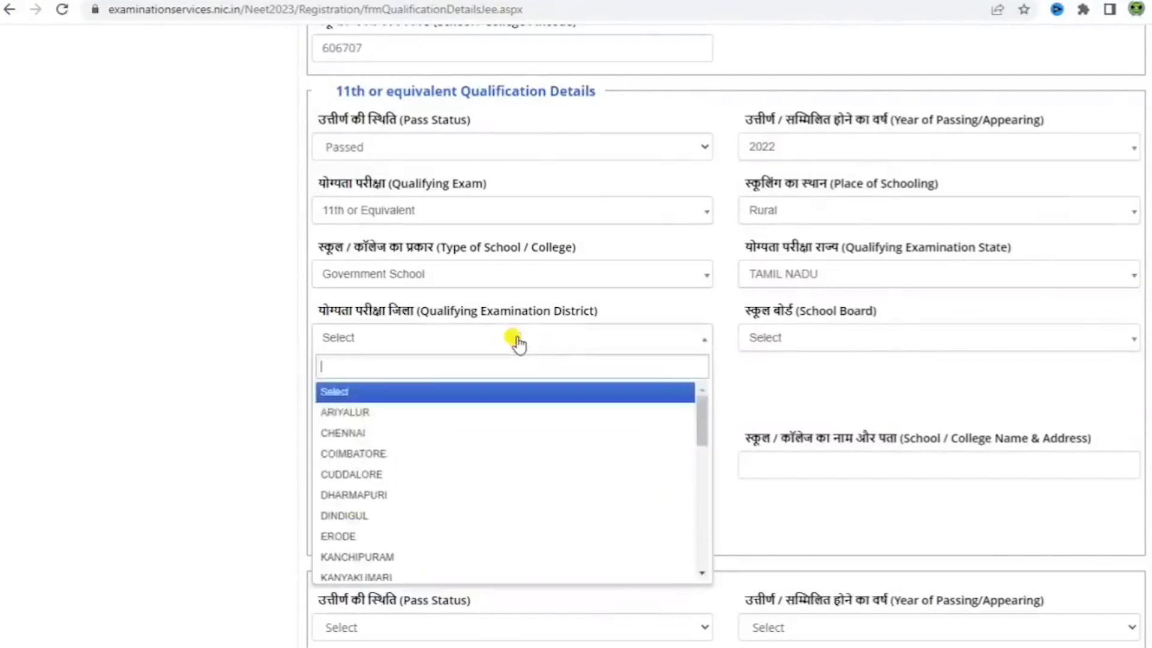
scroll(506, 460, down, 8)
click(453, 492)
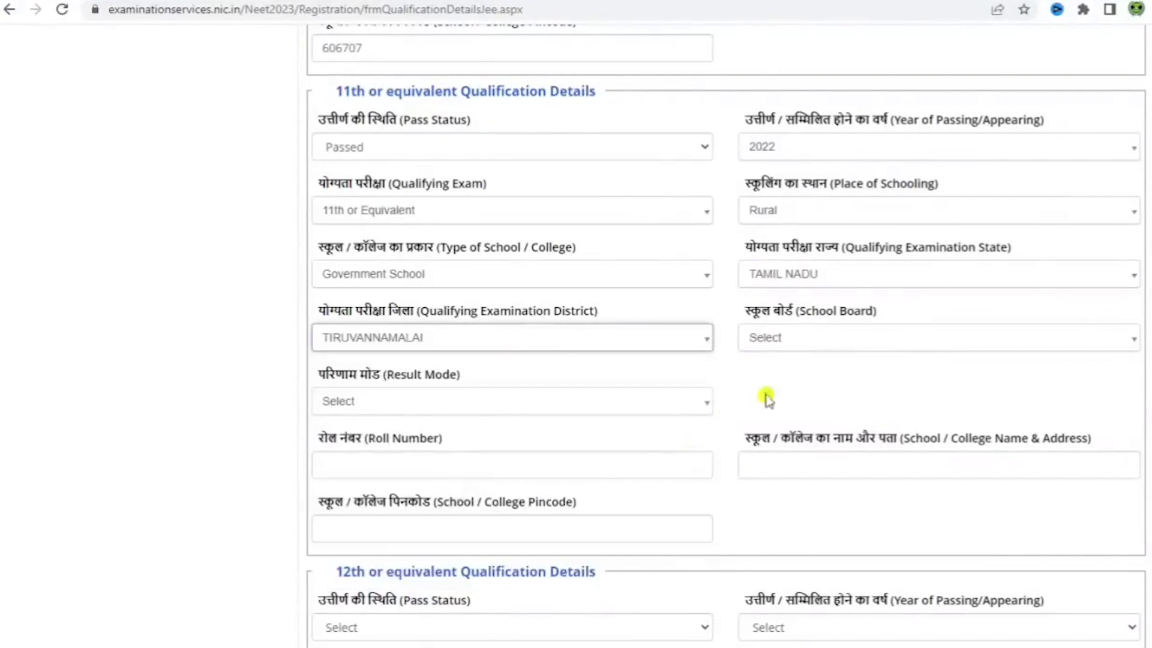
Step: Search for and select TAMIL NADU BOARD OF HIGHER SECONDARY EXAMINATIONS as the 11th school board
click(911, 341)
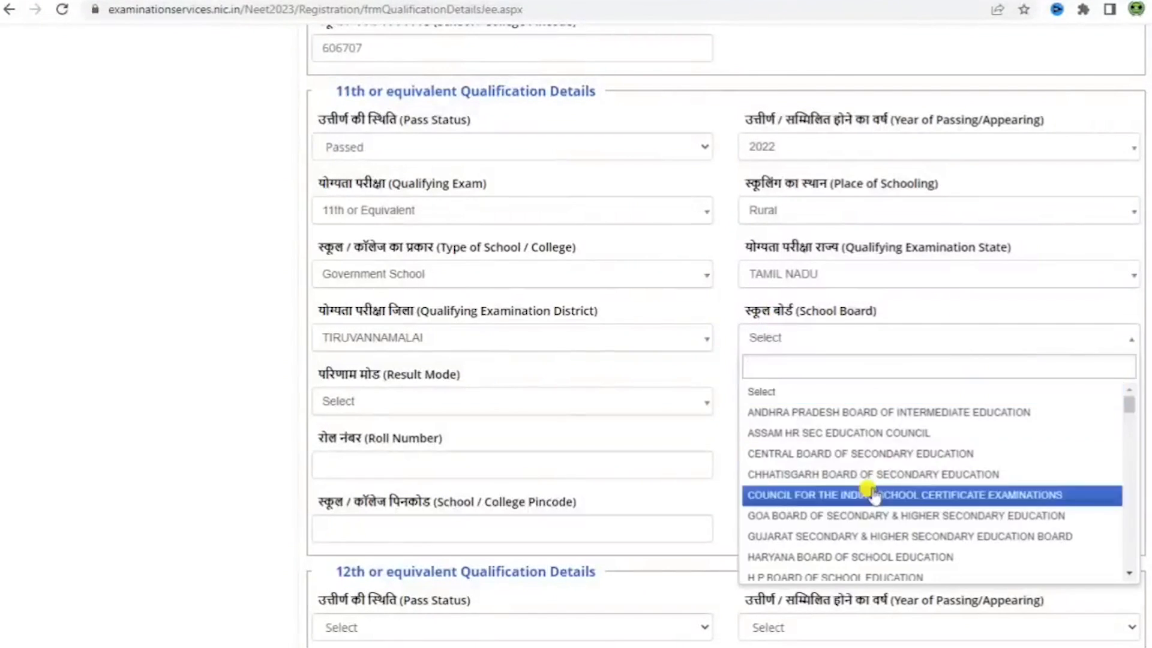
text(TAM)
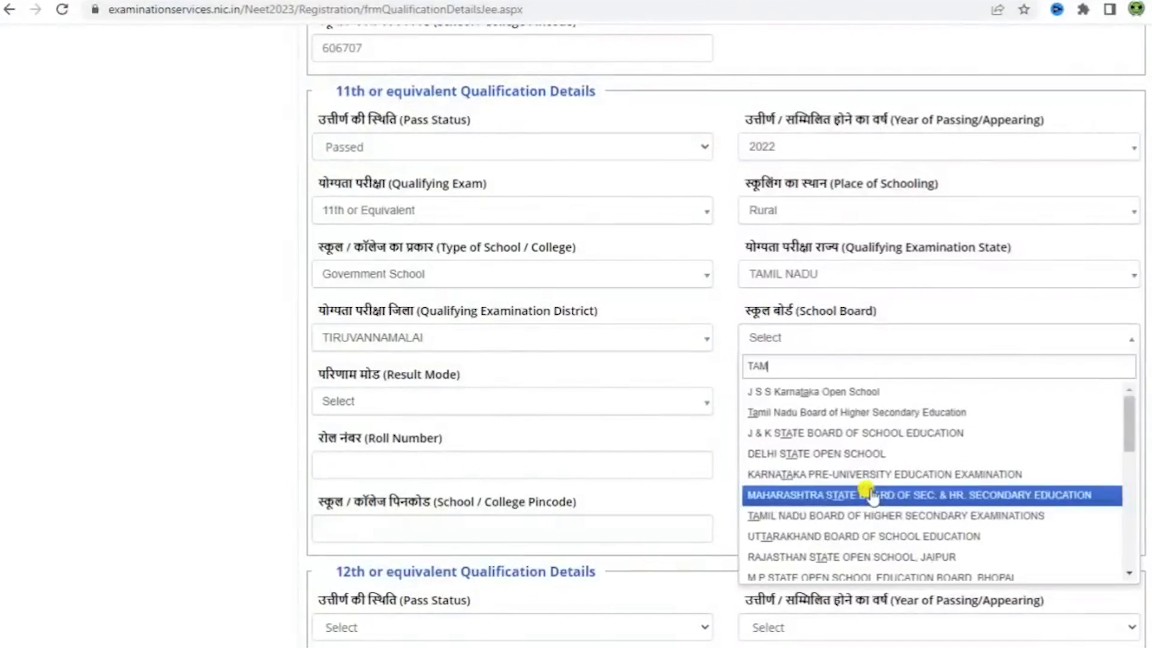
text(IL)
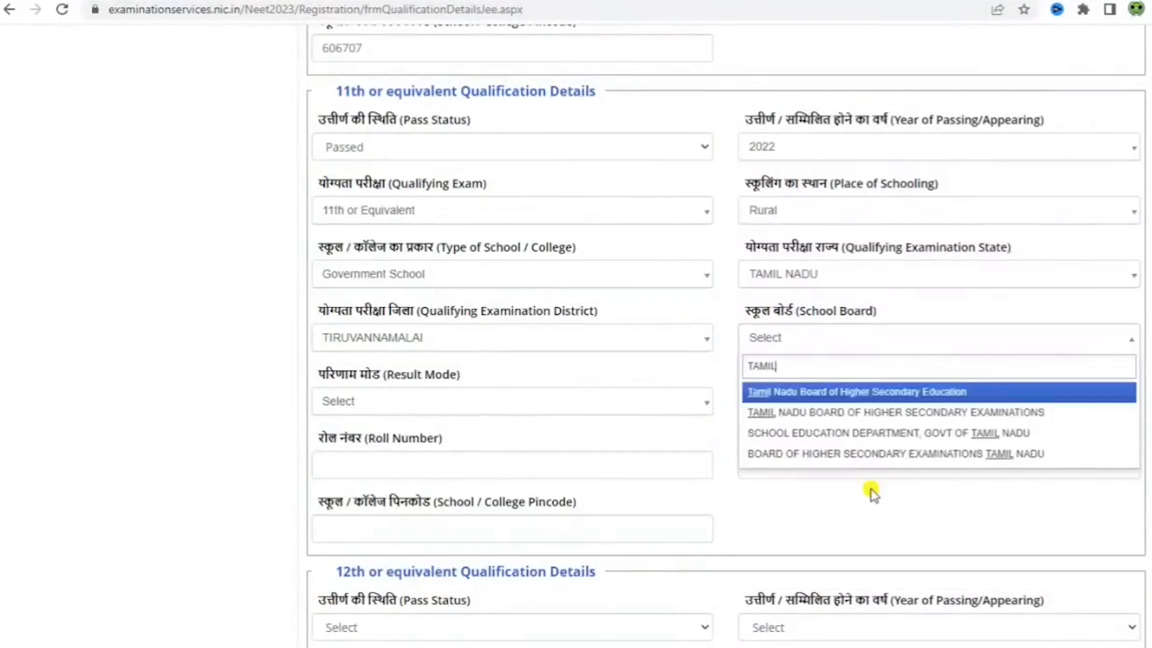
click(946, 414)
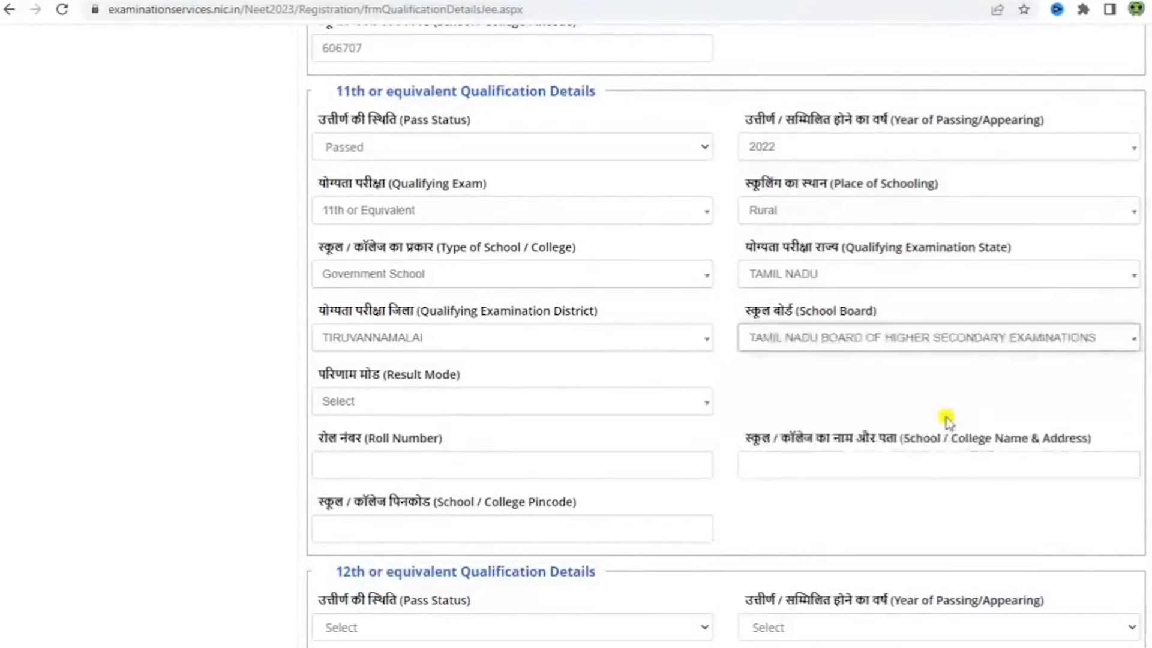
Step: Set the 11th result mode to Percentage with total marks 600 and obtained marks 540
click(504, 405)
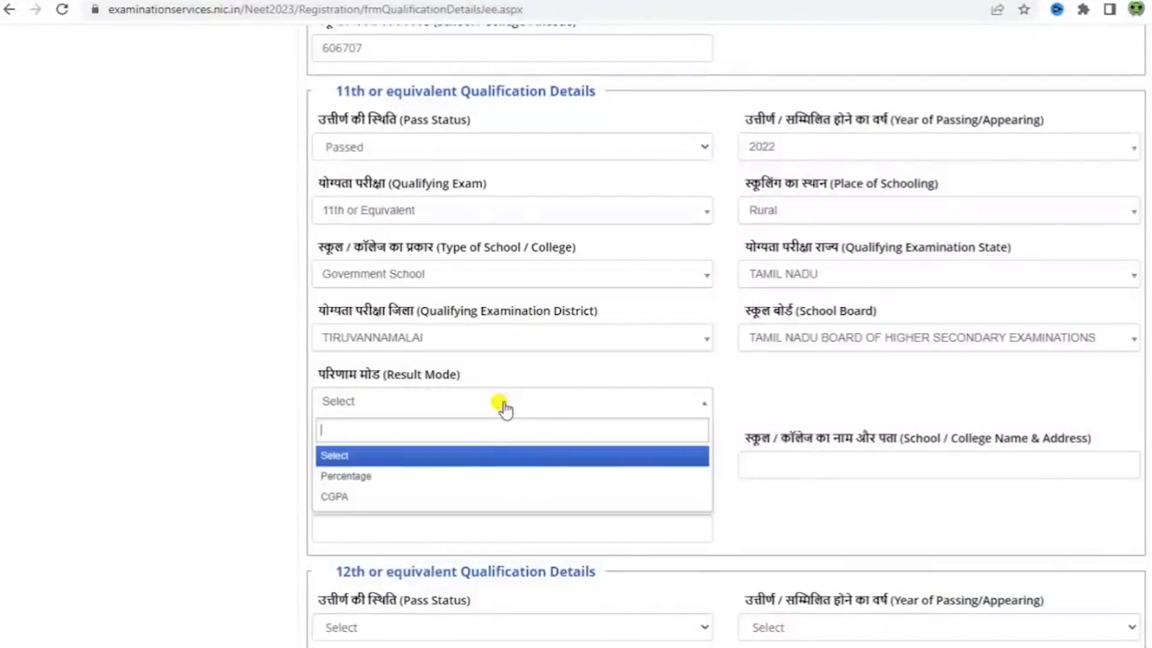
click(437, 482)
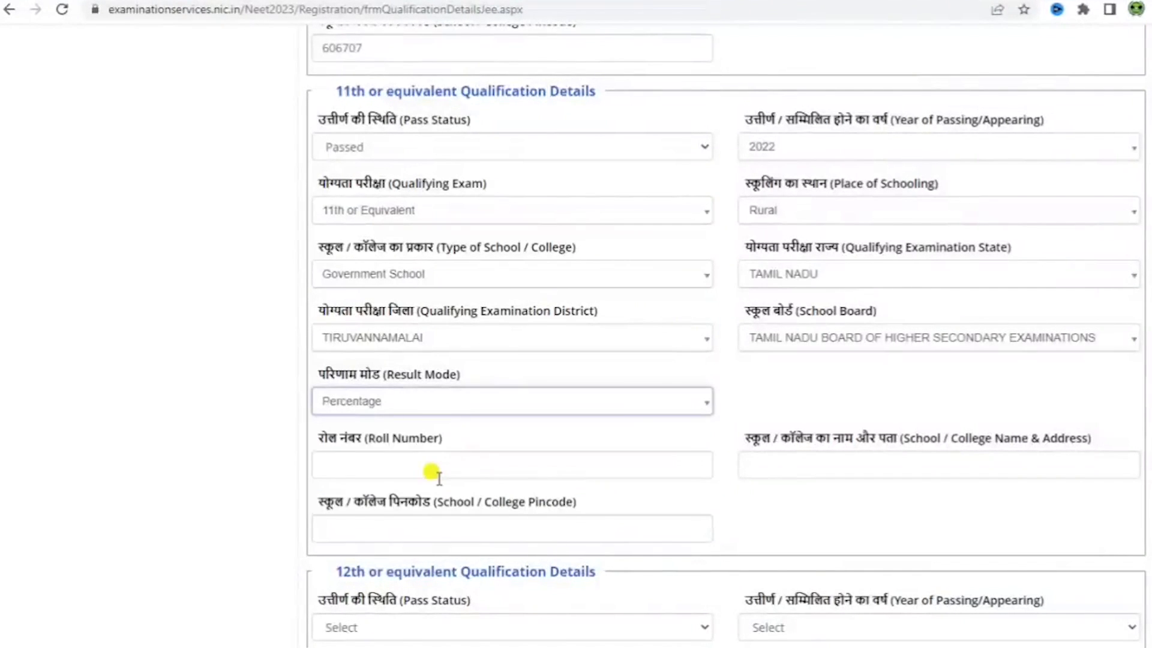
click(432, 465)
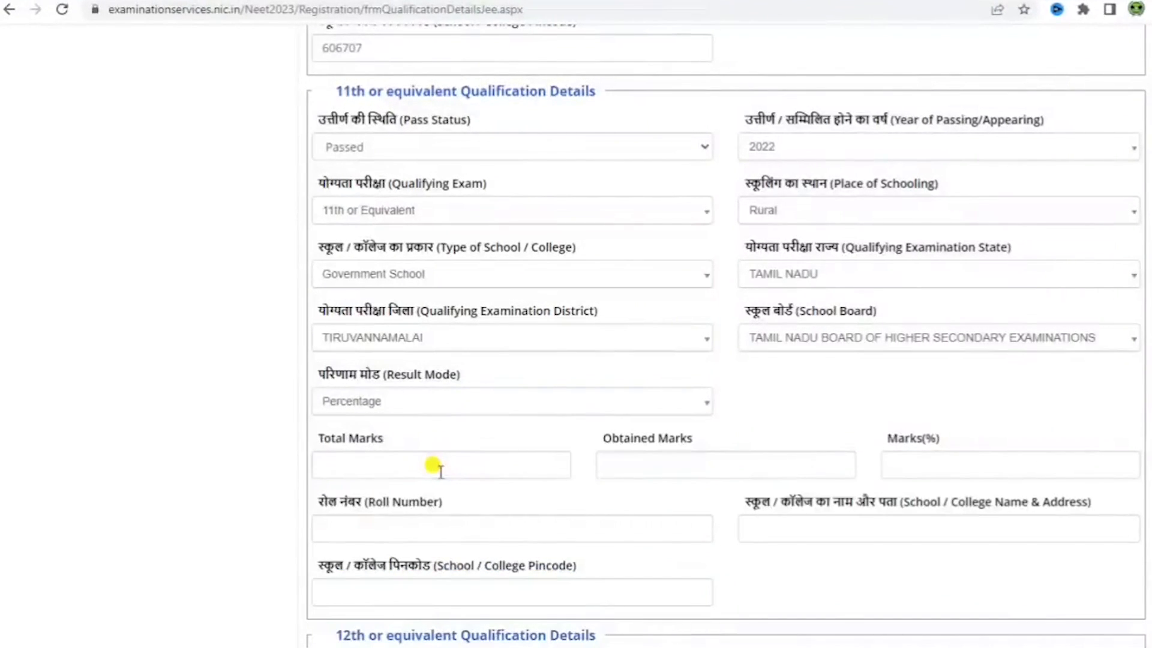
click(433, 466)
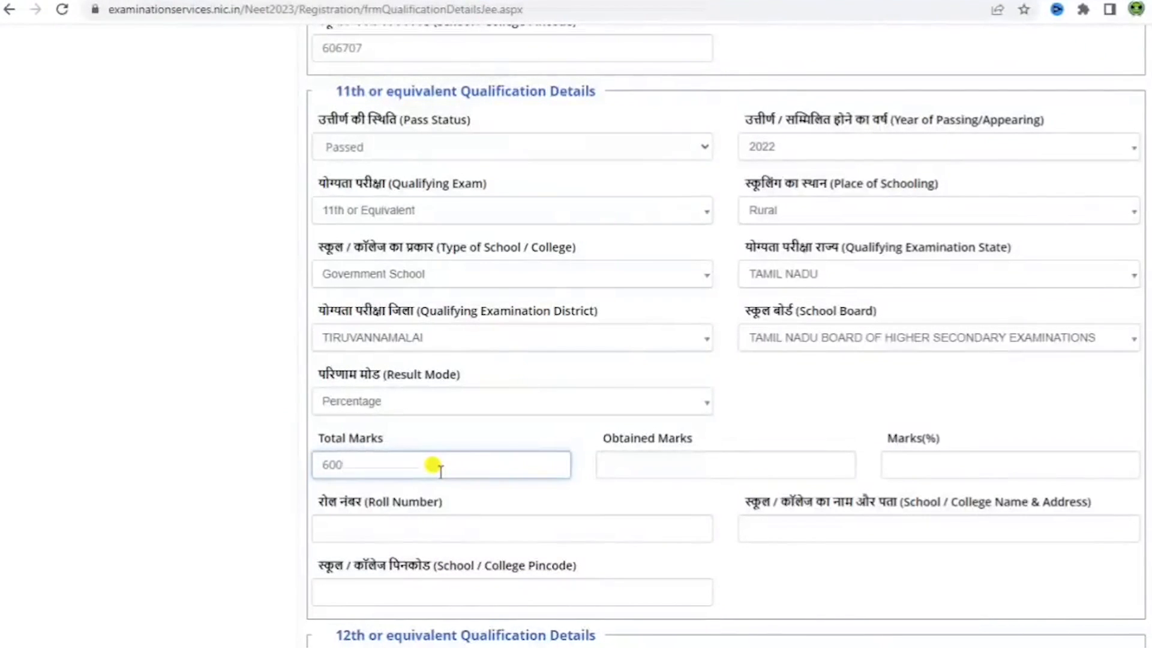
click(644, 464)
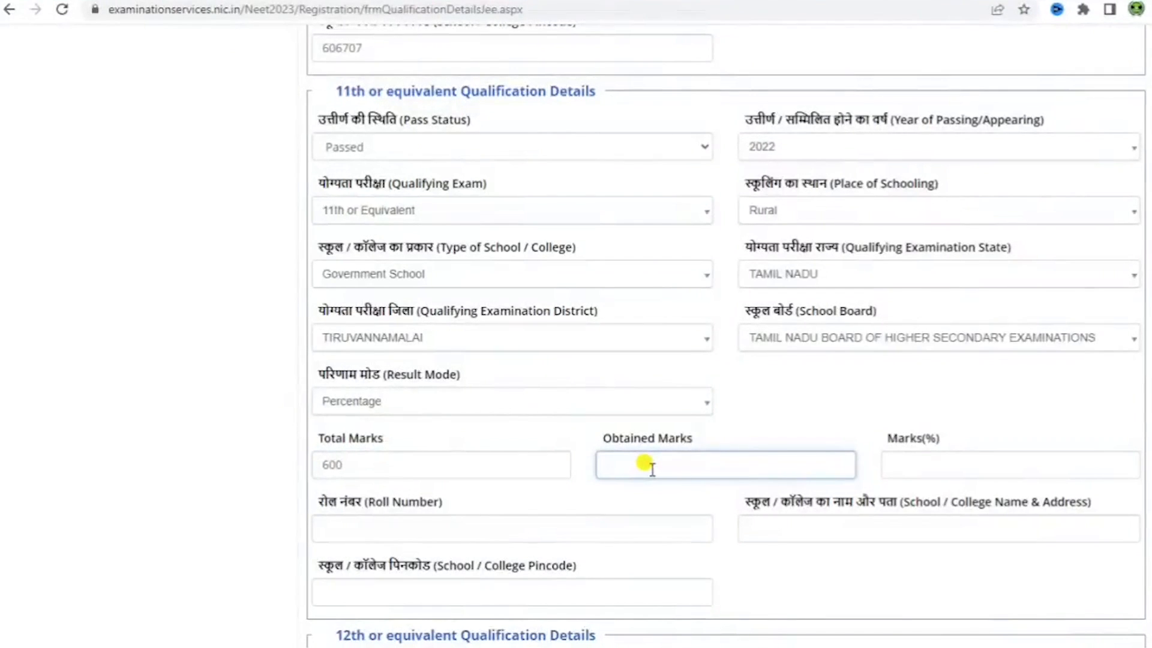
click(875, 420)
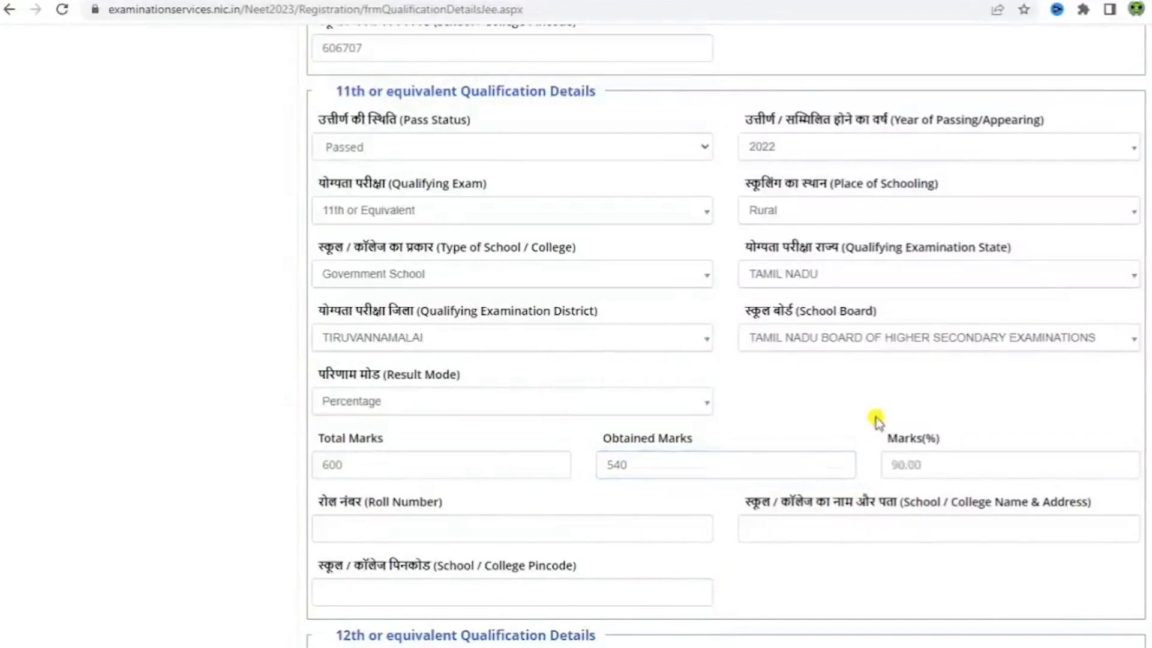
Step: Enter the 11th roll number
click(470, 528)
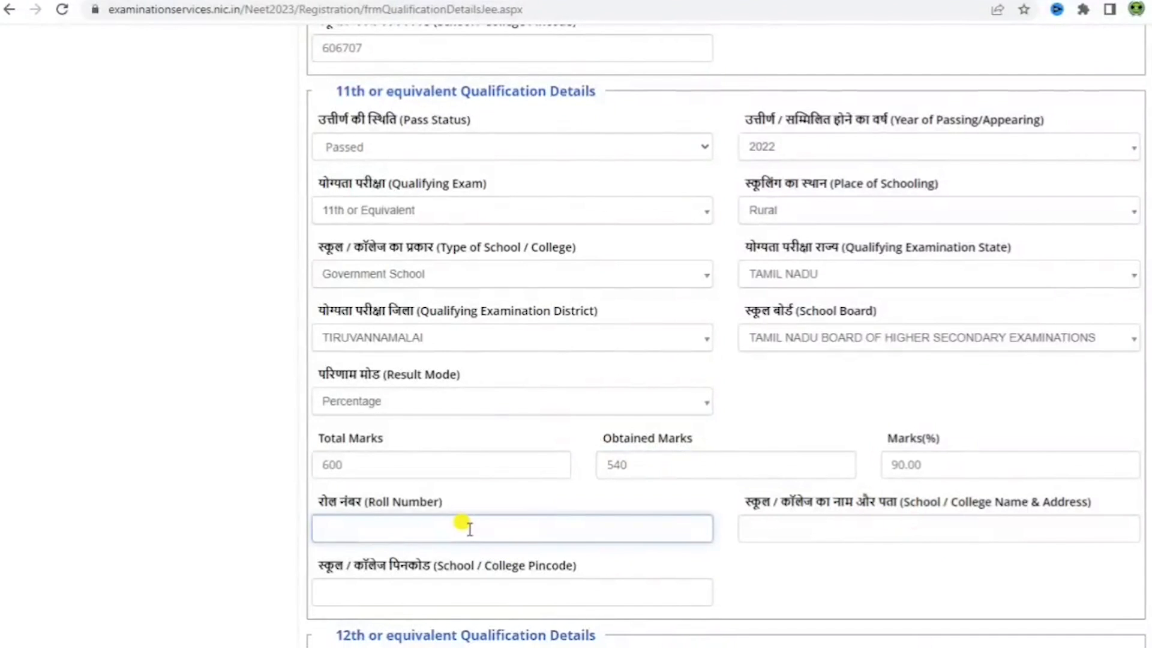
Step: Enter the 11th school name AKM SCHOOL and school pincode 606707
click(802, 531)
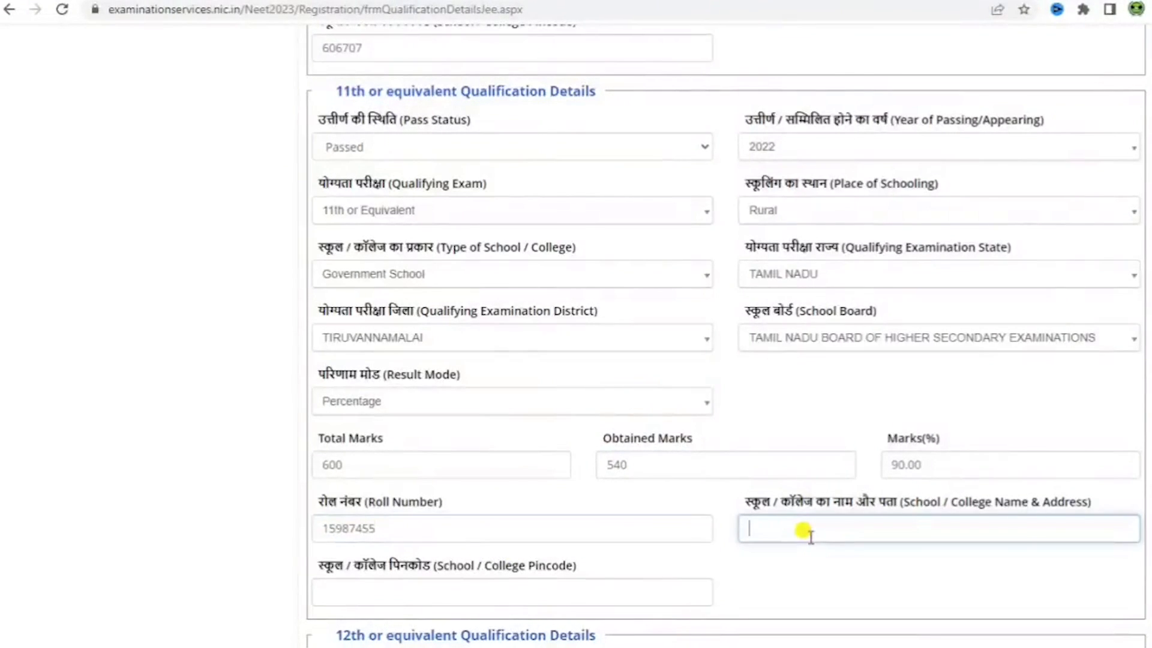
text(AKM SCH)
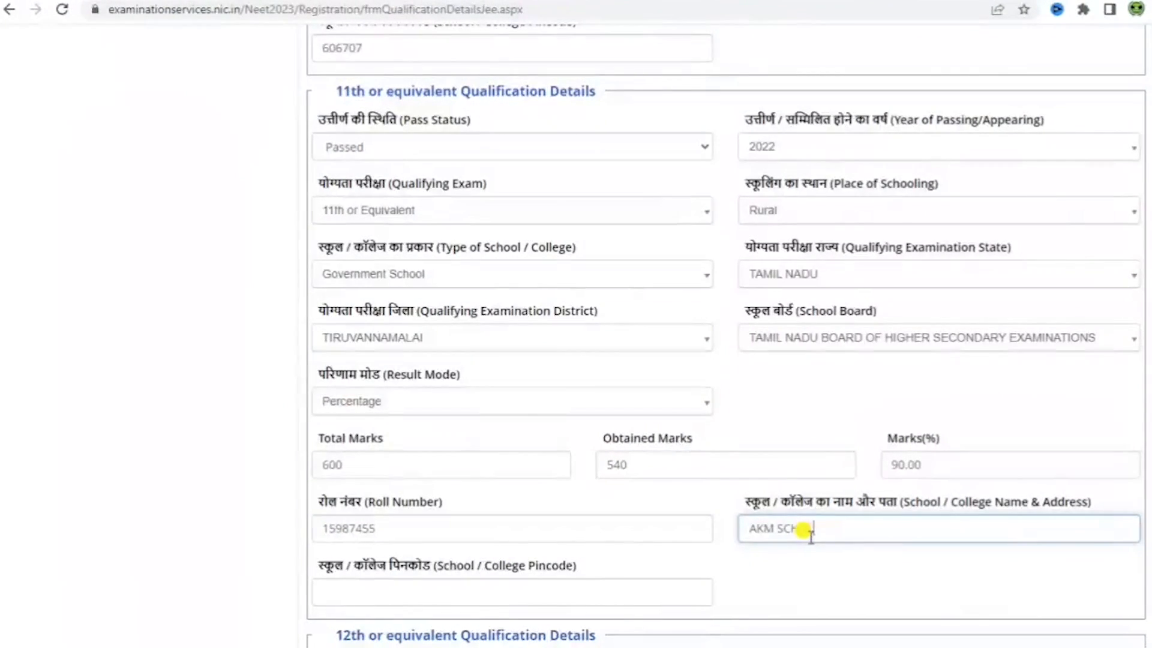
text(OOL)
click(579, 587)
text(606707)
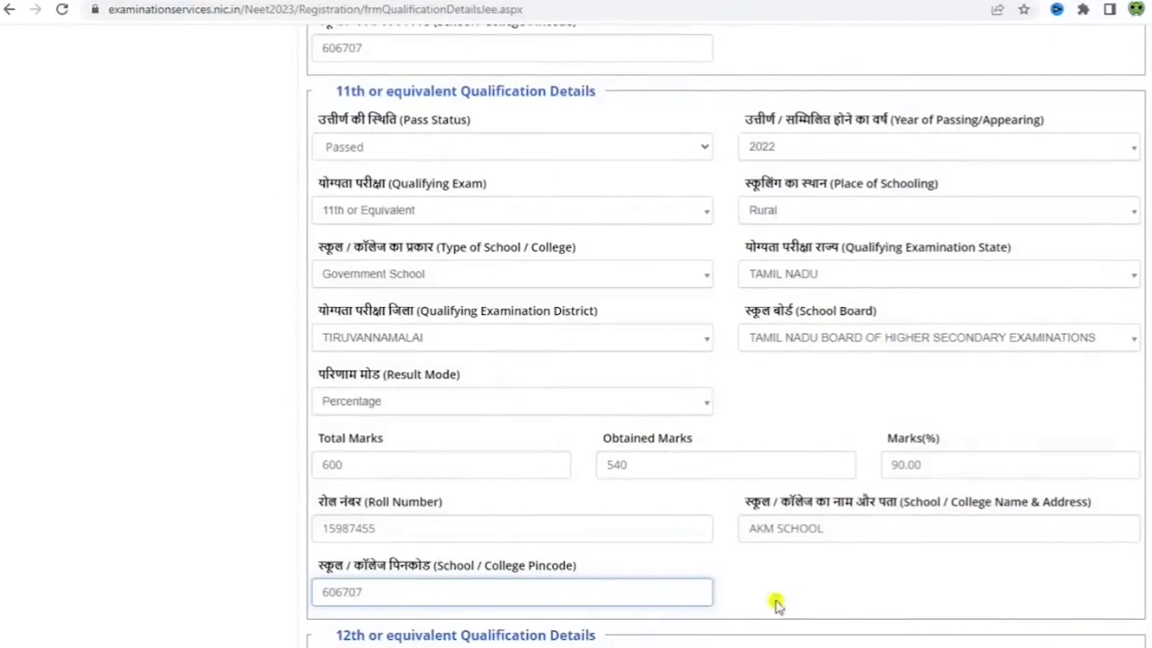
click(888, 600)
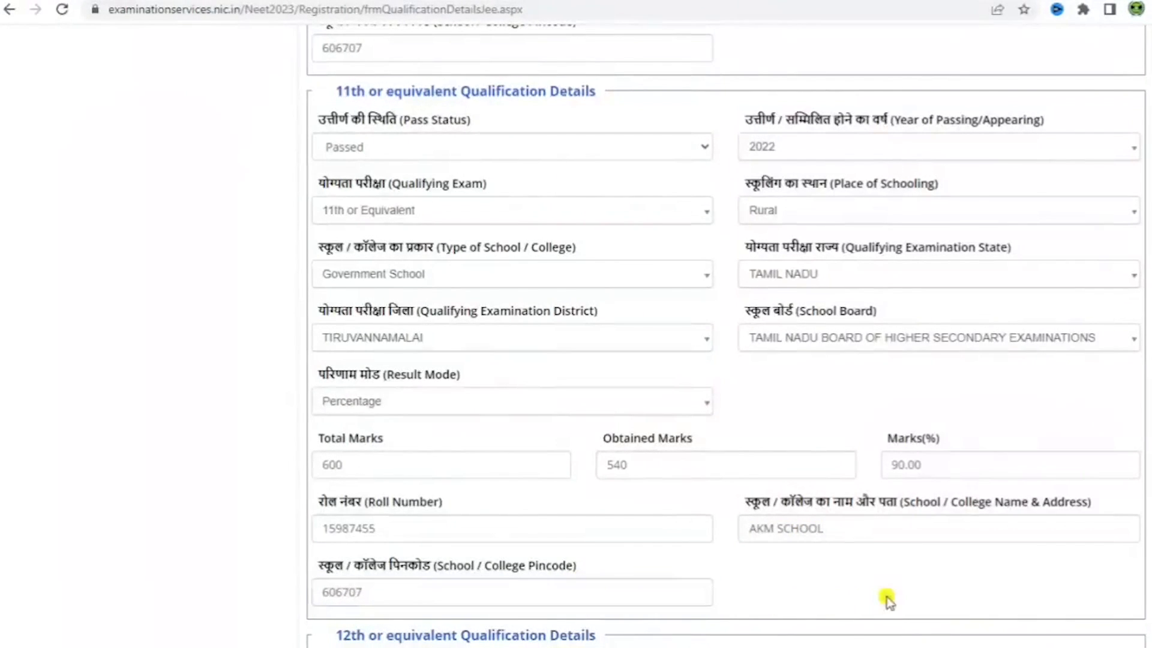
Step: Set the 12th pass status to Appearing and year of passing/appearing to 2023
scroll(841, 551, down, 7)
scroll(844, 549, down, 1)
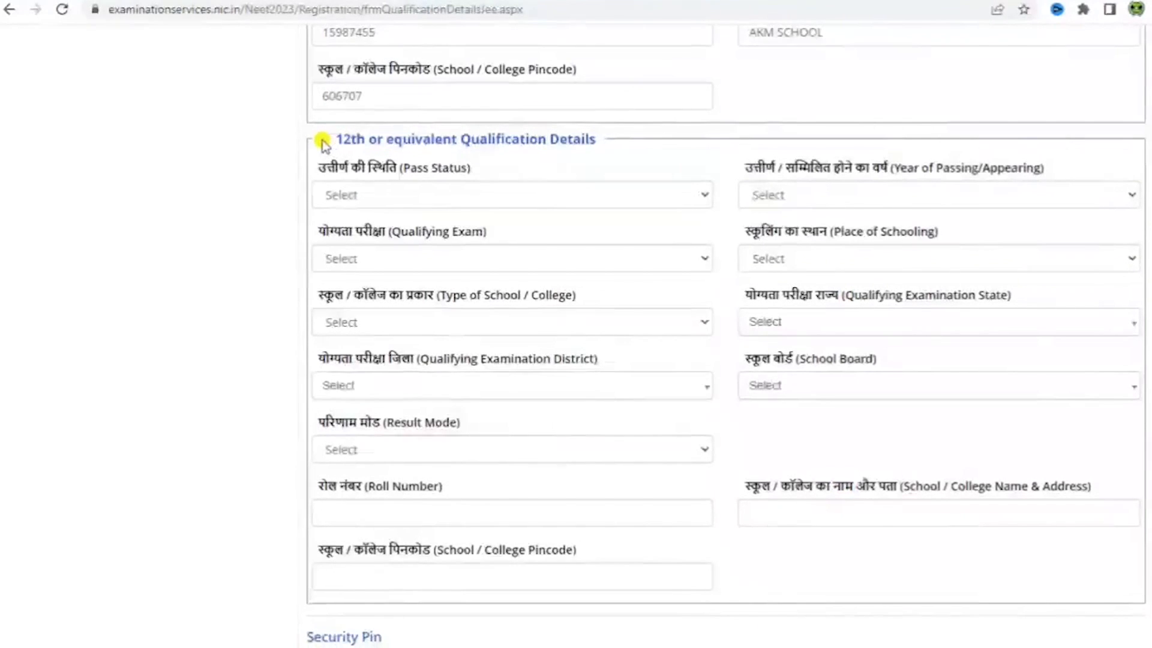
click(468, 196)
click(445, 233)
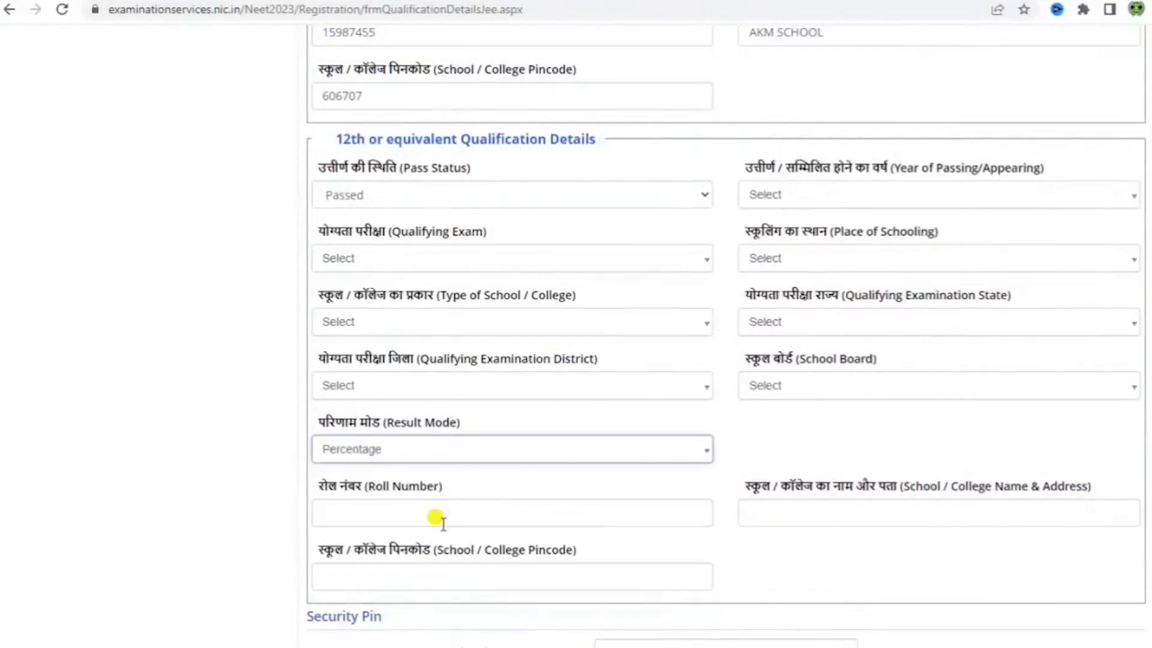
click(384, 195)
click(378, 246)
click(840, 195)
click(836, 250)
Step: Set the 12th qualifying exam to CODE: 01 and place of schooling to Rural
click(370, 258)
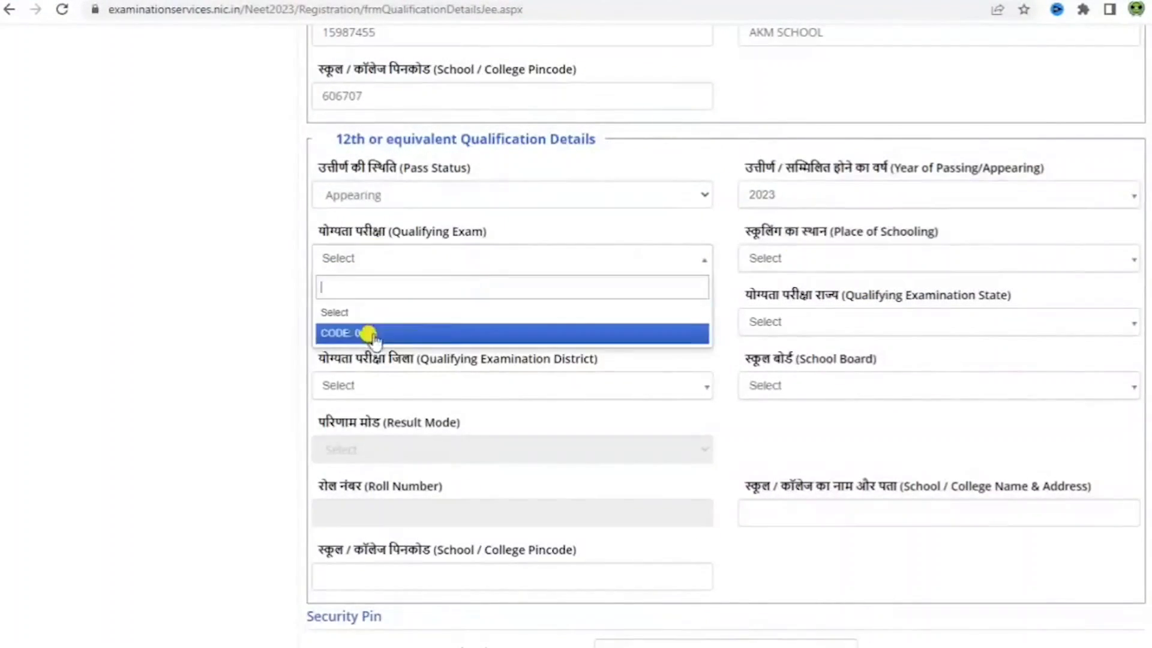
click(369, 334)
click(841, 258)
click(829, 340)
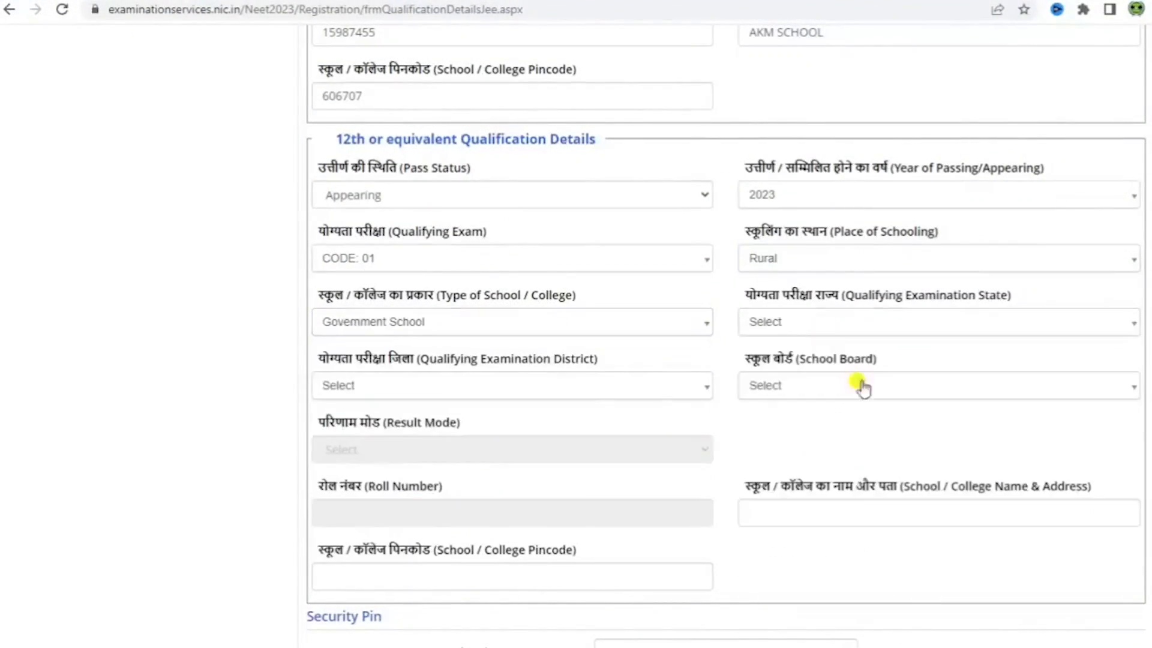
Step: Set the 12th state to TAMIL NADU, district to TIRUVANNAMALAI and board to TAMIL NADU BOARD OF HIGHER SECONDARY EXAMINATIONS
click(860, 322)
click(852, 498)
click(581, 387)
click(480, 558)
click(864, 386)
click(877, 526)
Step: Enter the 12th school name SKM SCHOOL and school pincode 606707
click(834, 516)
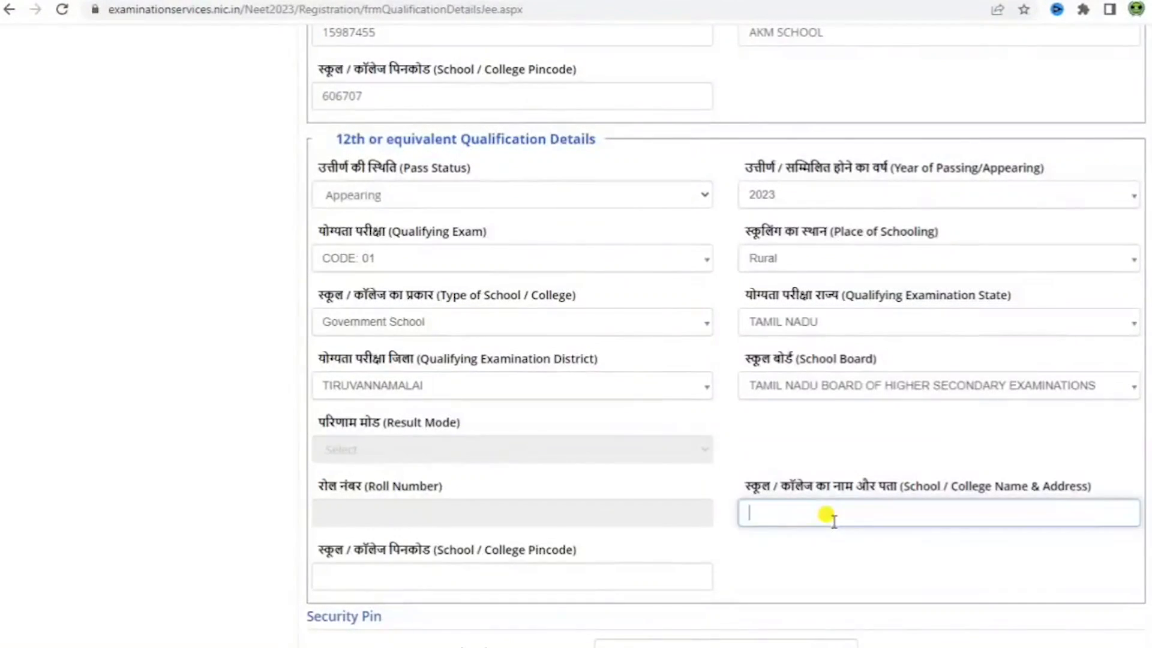
text(SKM SCHOOL)
click(514, 573)
text(606707)
Step: Enter the displayed security pin and save the qualification details
scroll(601, 564, down, 3)
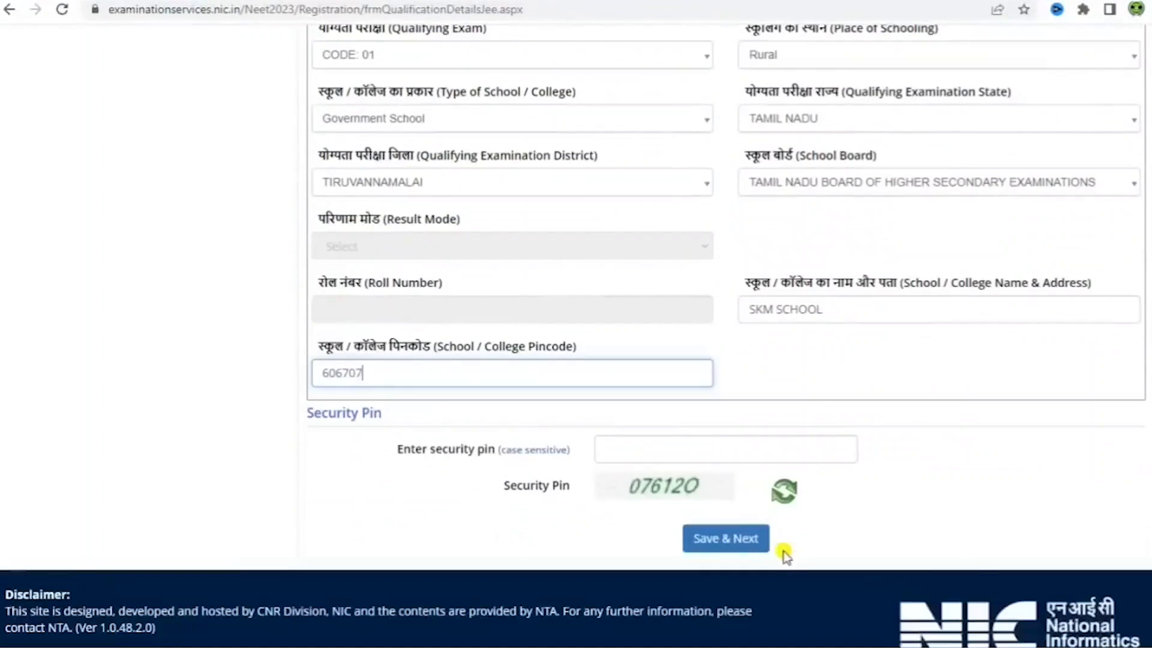
click(660, 453)
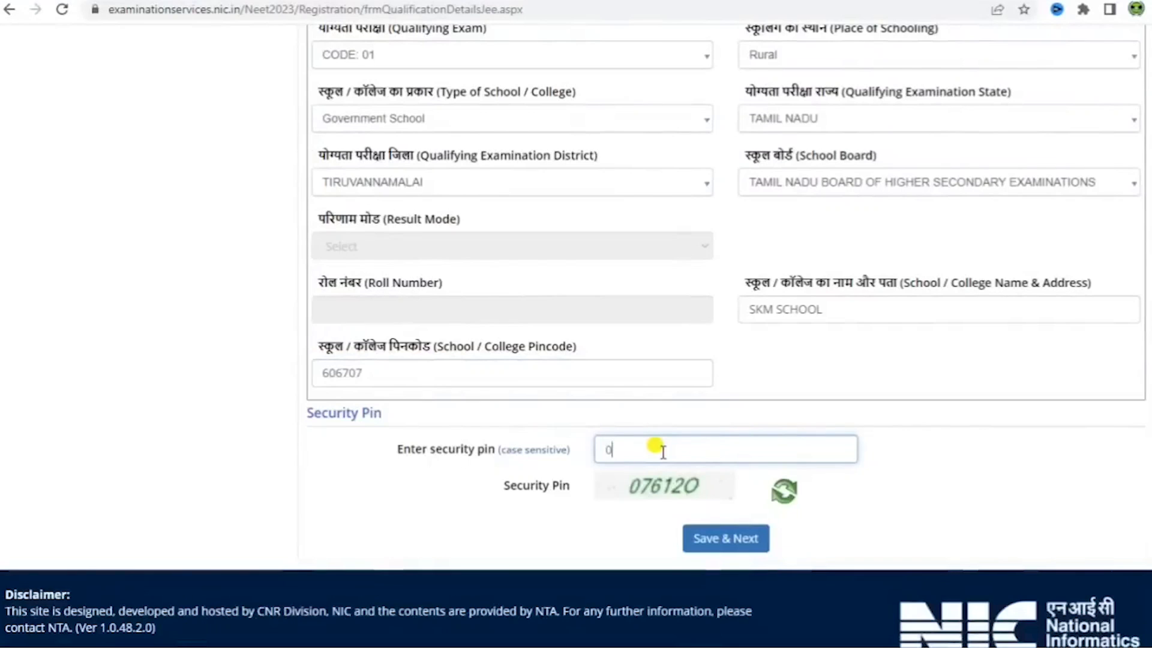
text(076120)
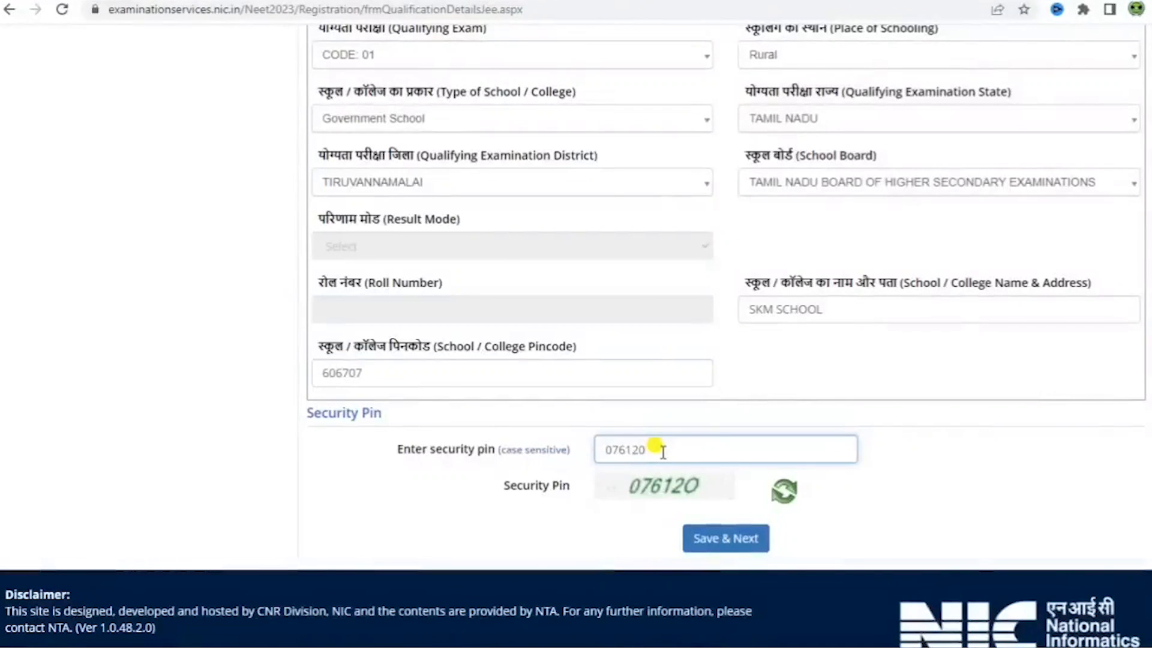
click(726, 539)
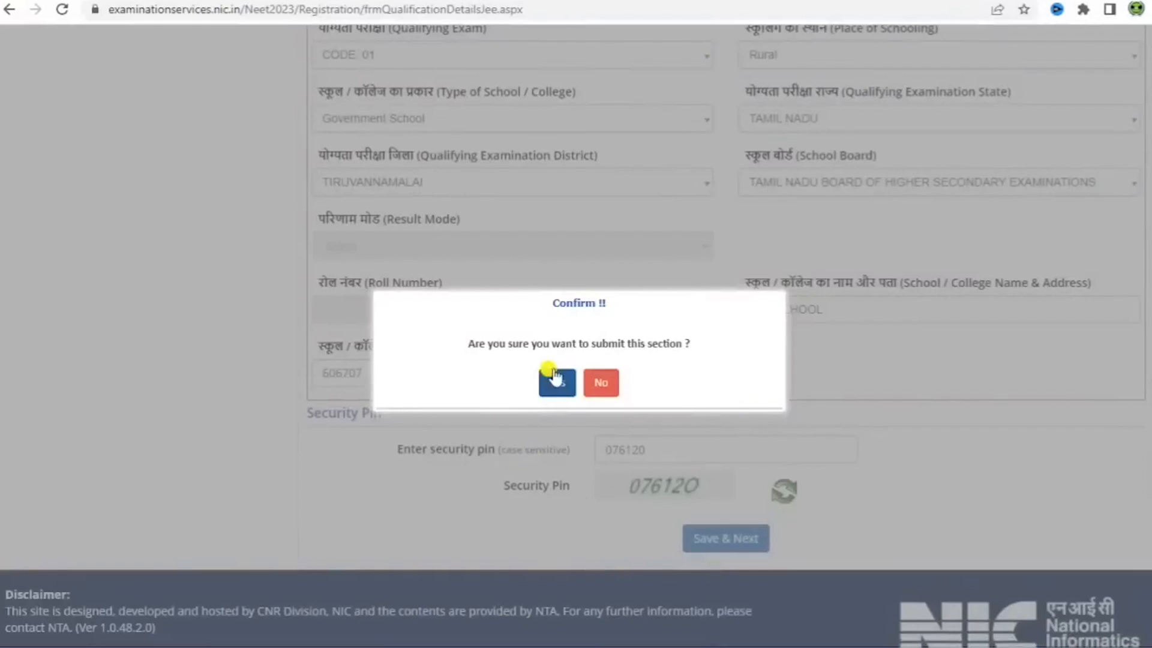
click(551, 380)
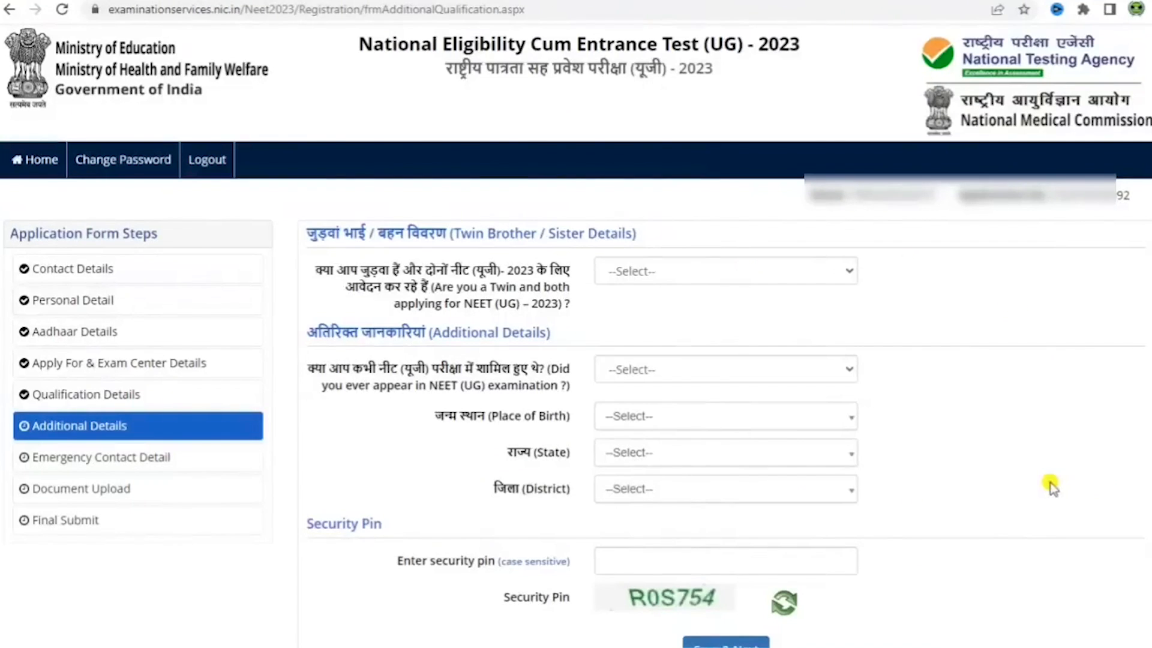
Step: Answer No to the twin brother/sister applying question on the Additional Details page
drag(433, 287, 575, 308)
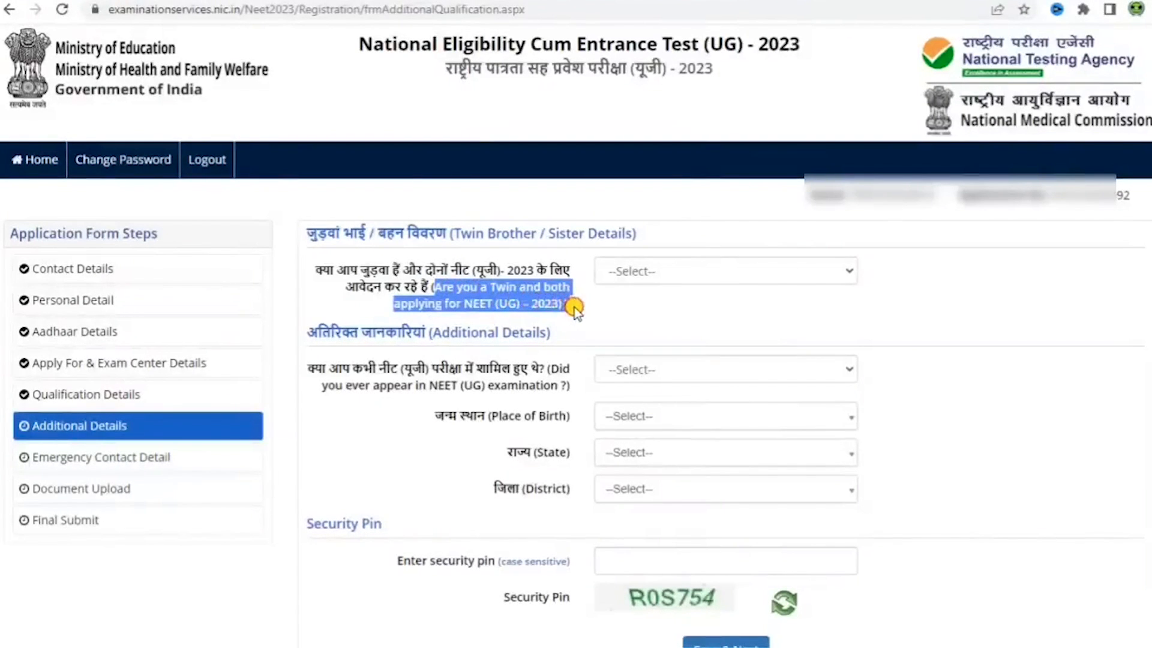
click(636, 271)
click(635, 323)
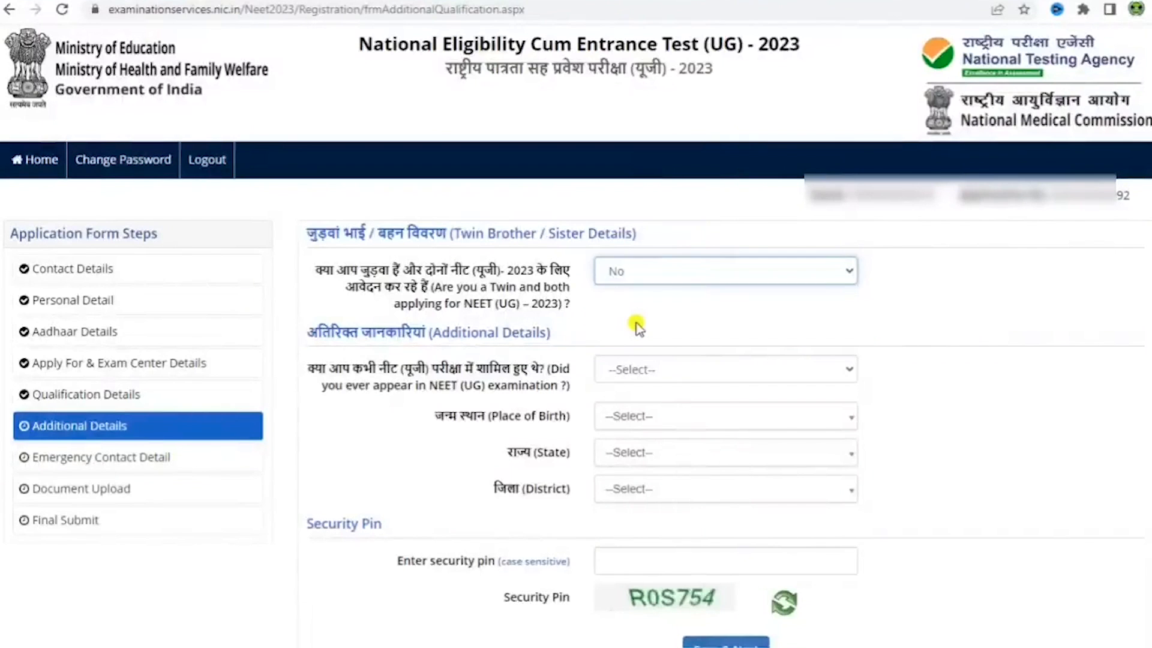
scroll(984, 438, down, 1)
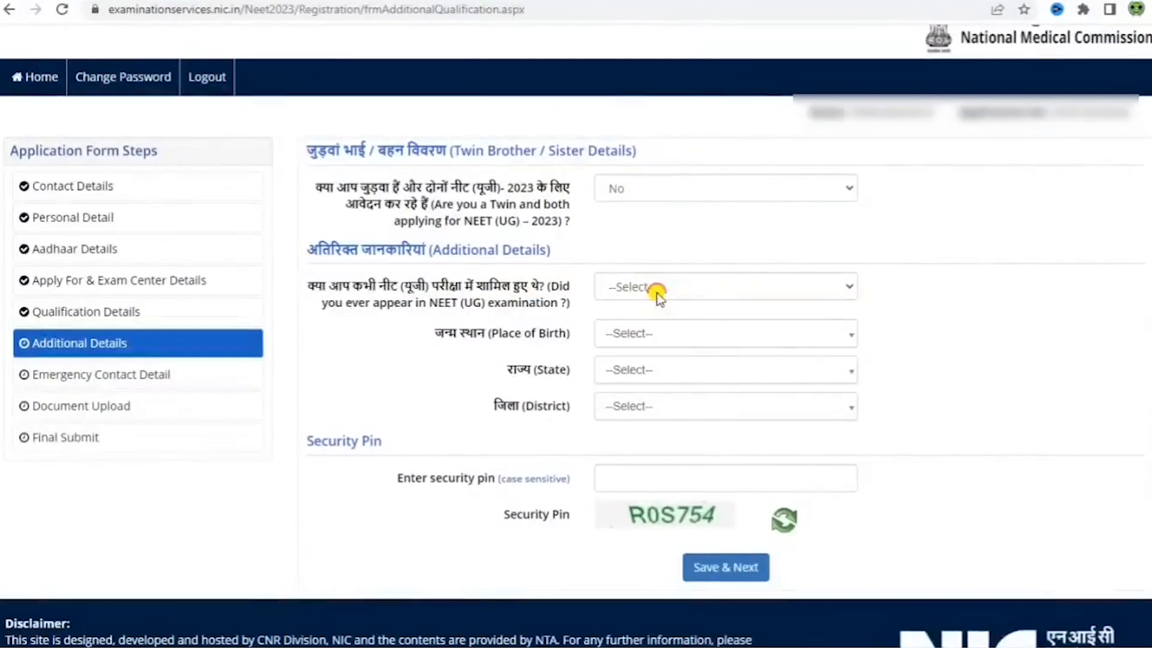
click(657, 293)
click(659, 324)
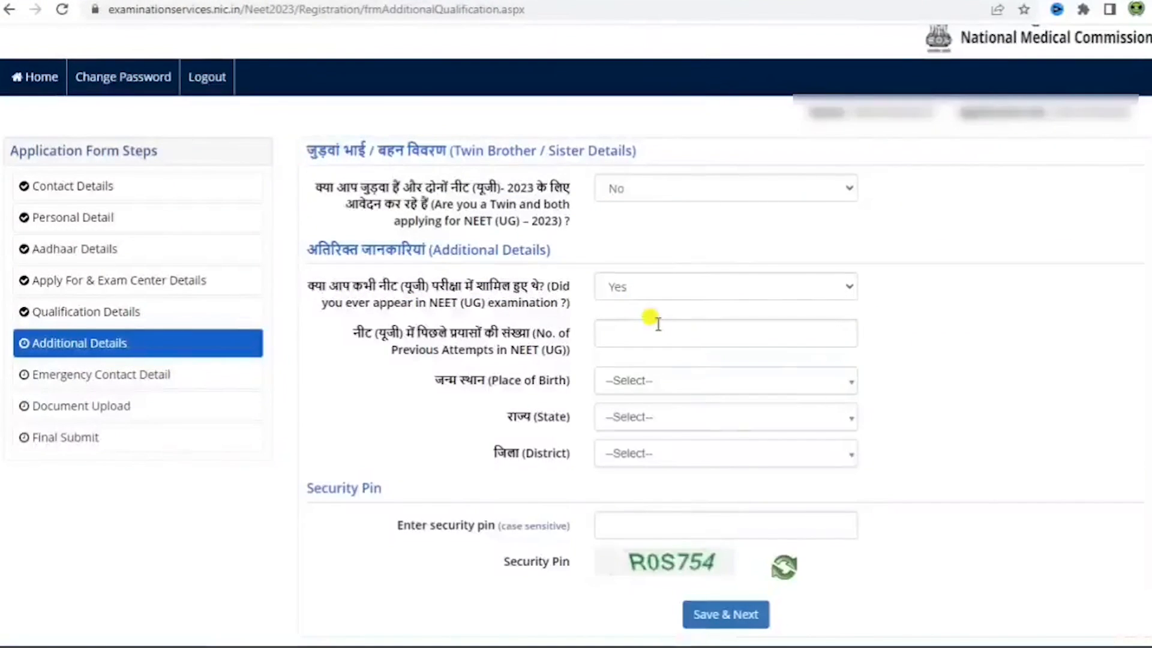
click(627, 341)
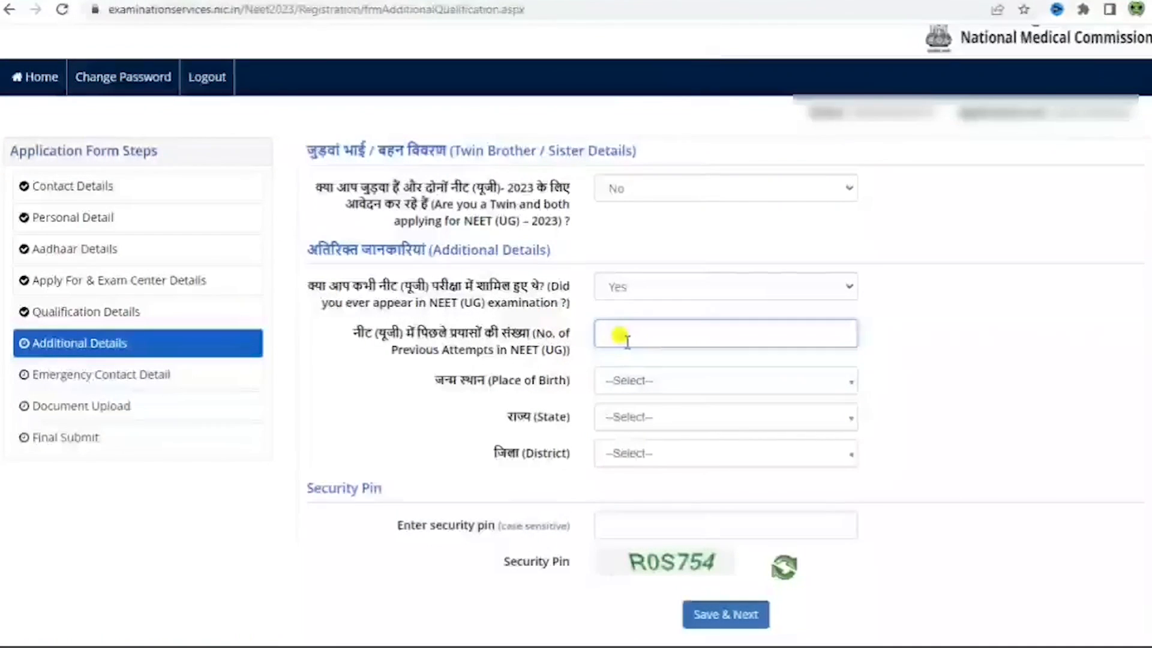
Step: Answer No to having appeared in NEET (UG) before and set the place of birth to India
click(633, 287)
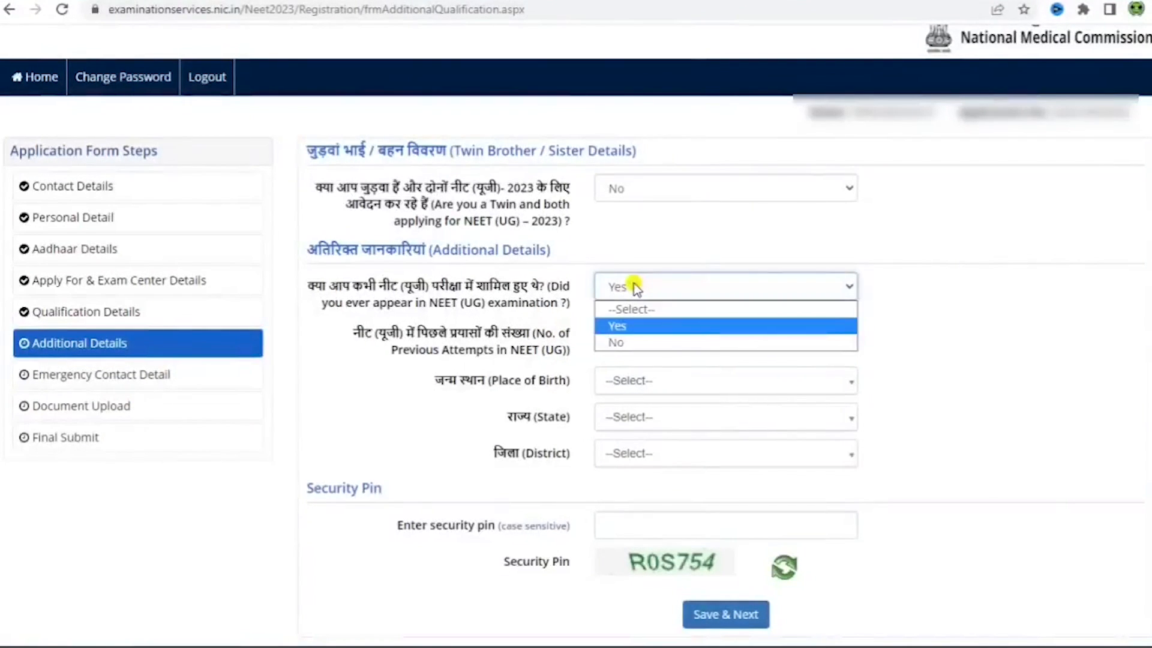
click(639, 346)
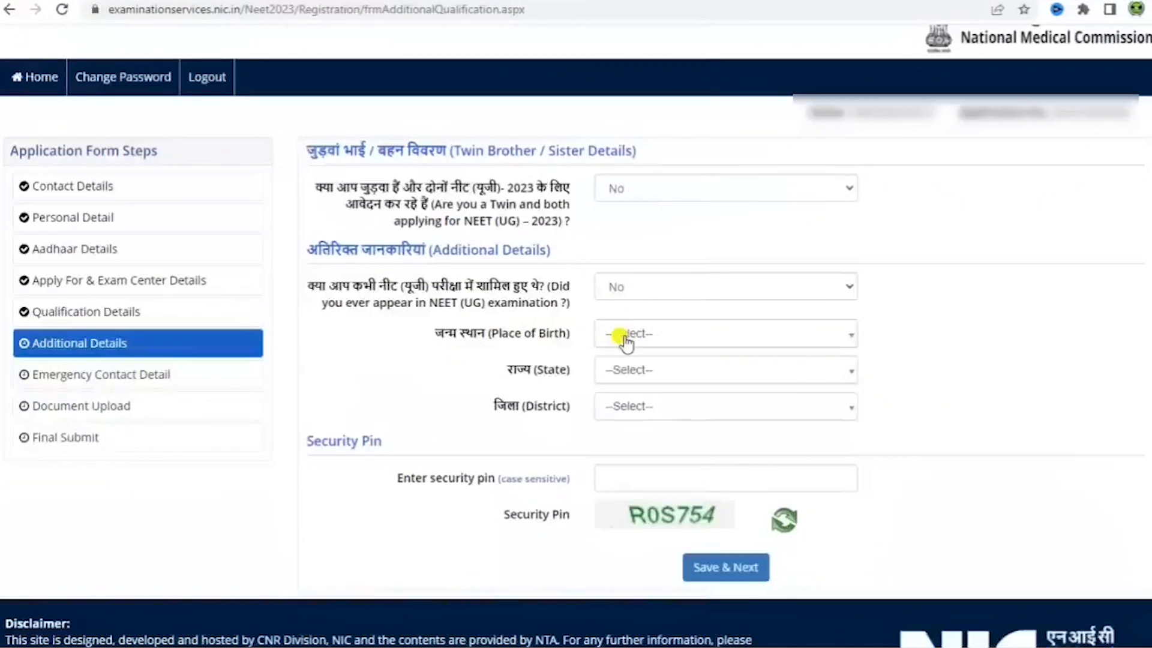
click(625, 336)
click(630, 415)
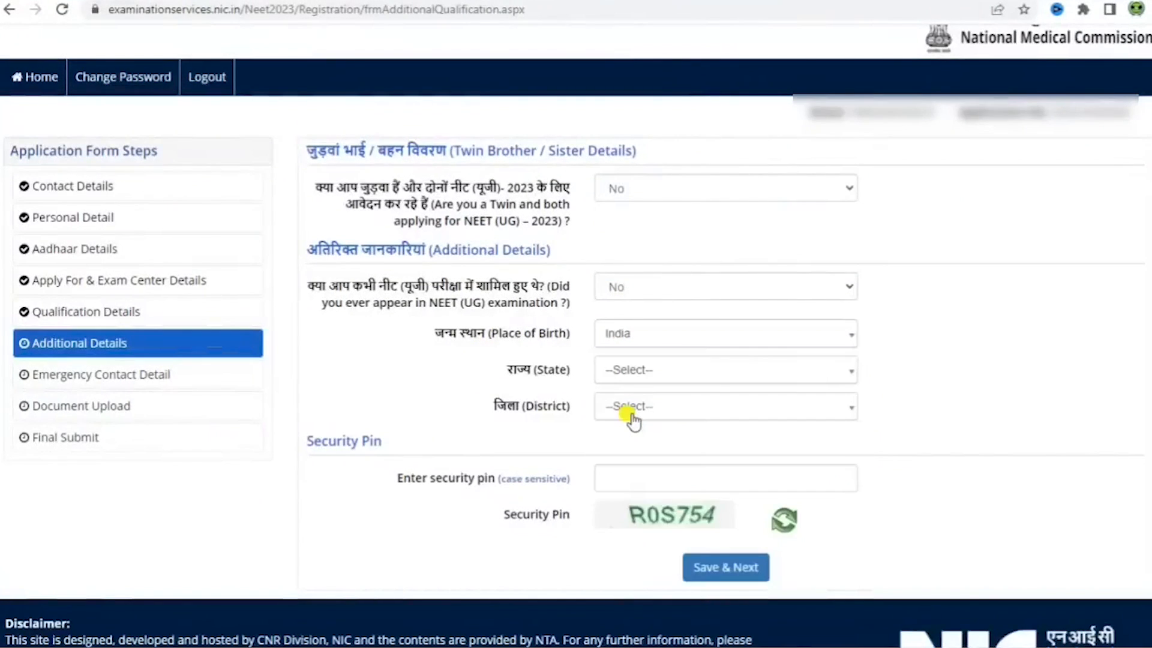
click(640, 334)
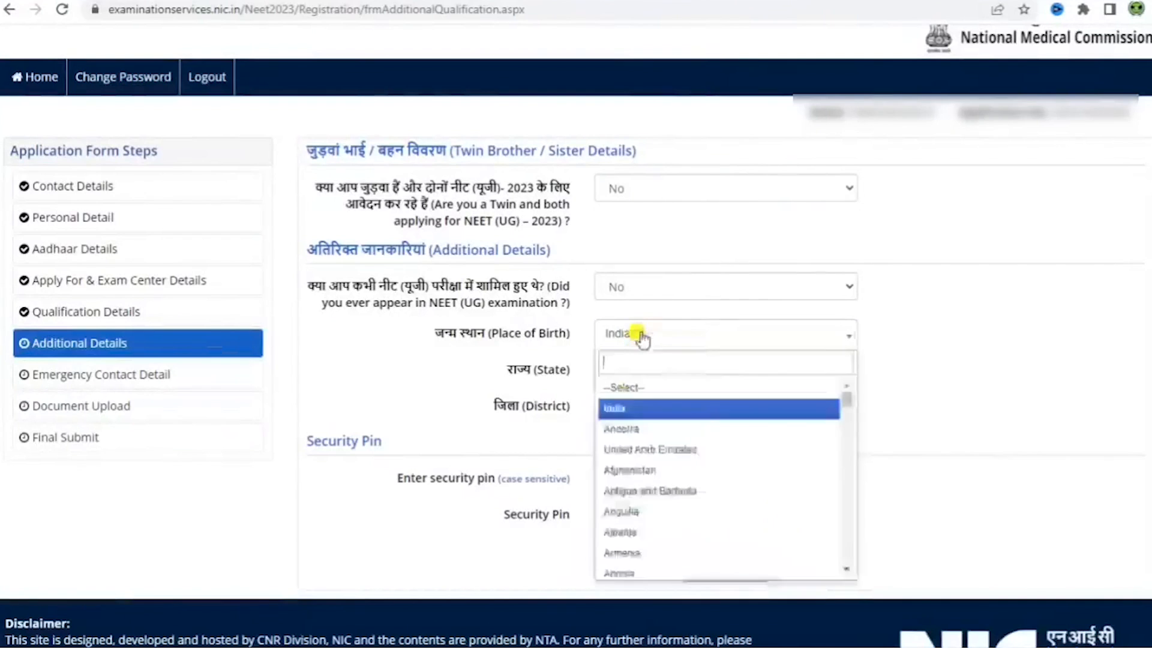
click(934, 468)
Step: Set the birth state to TAMIL NADU and the district to THIRUVANNAMALAI
click(720, 370)
text(TA)
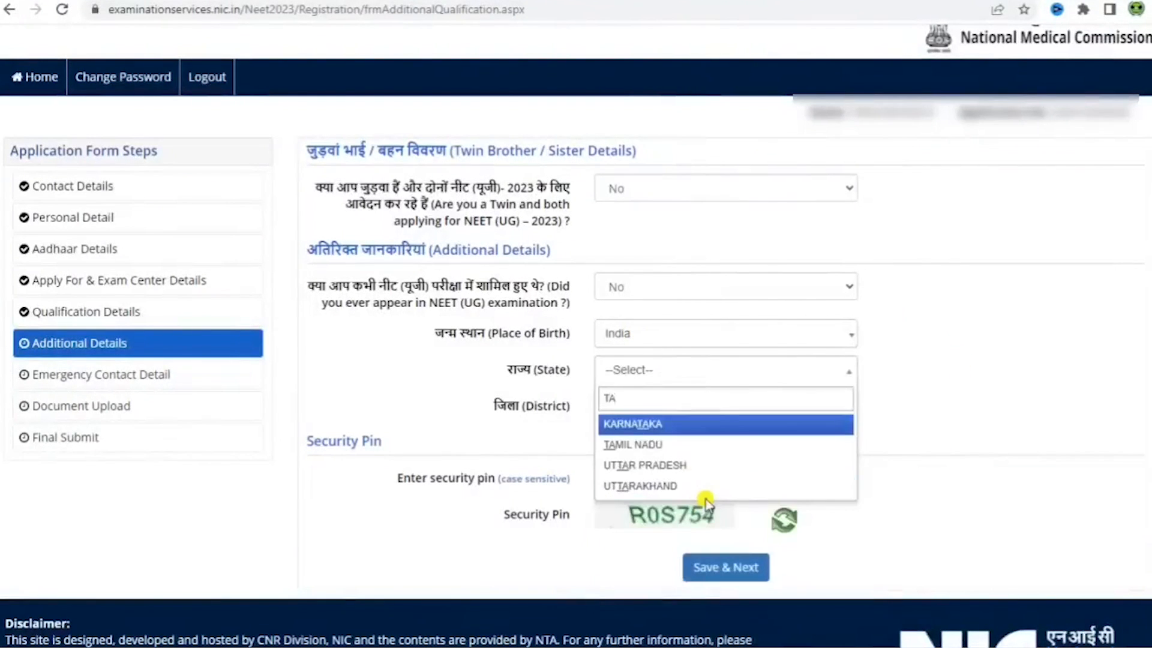
click(661, 446)
click(653, 408)
text(T)
click(700, 624)
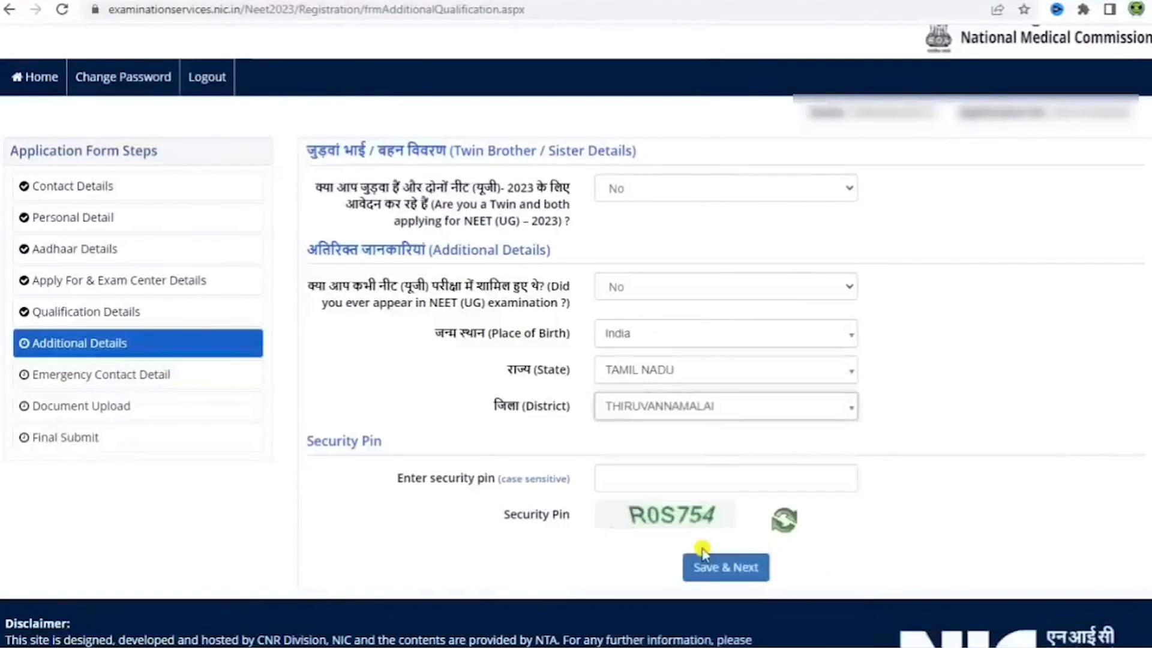
Step: Enter the displayed security pin and save the additional details, confirming the submission
click(686, 471)
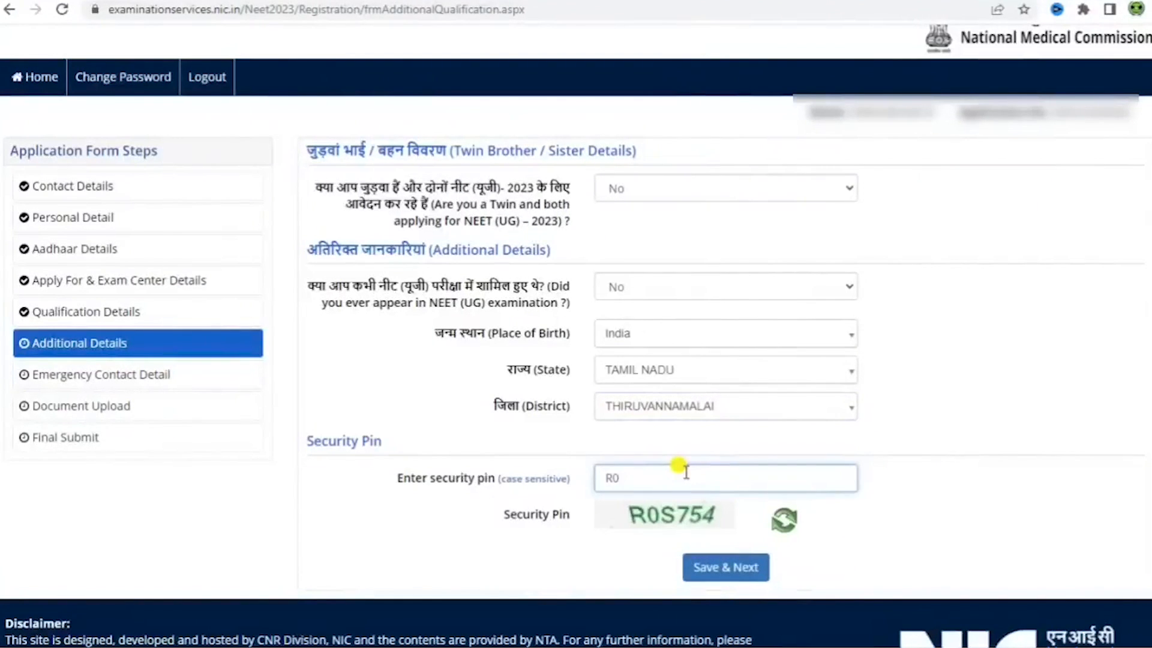
text(R0S754)
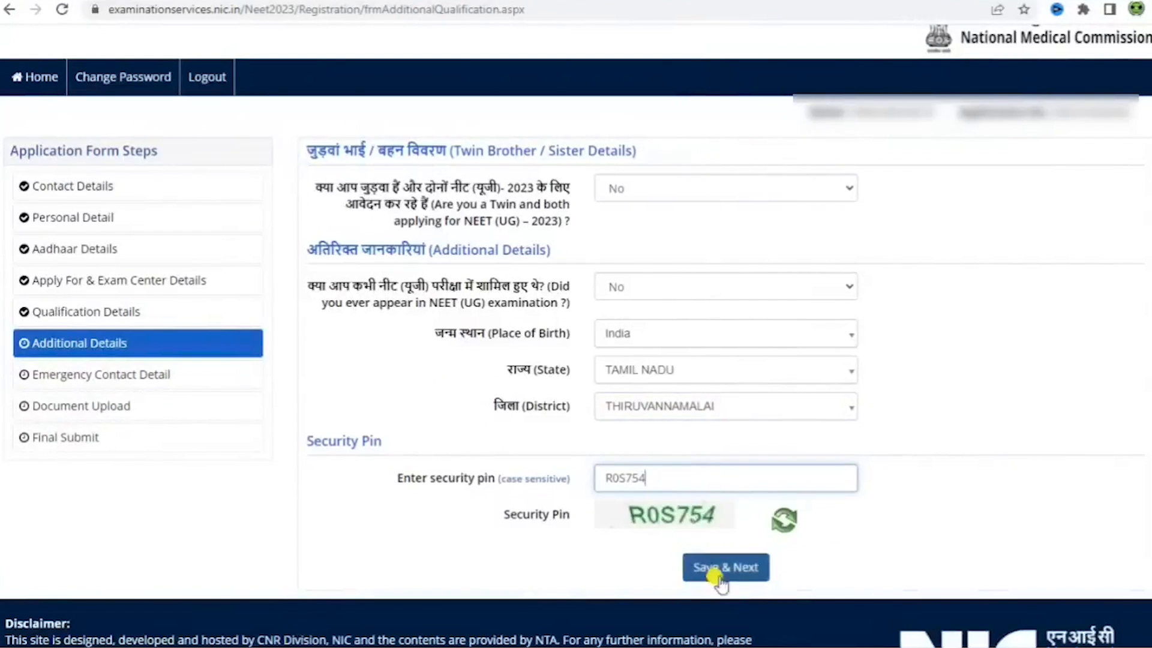
click(720, 567)
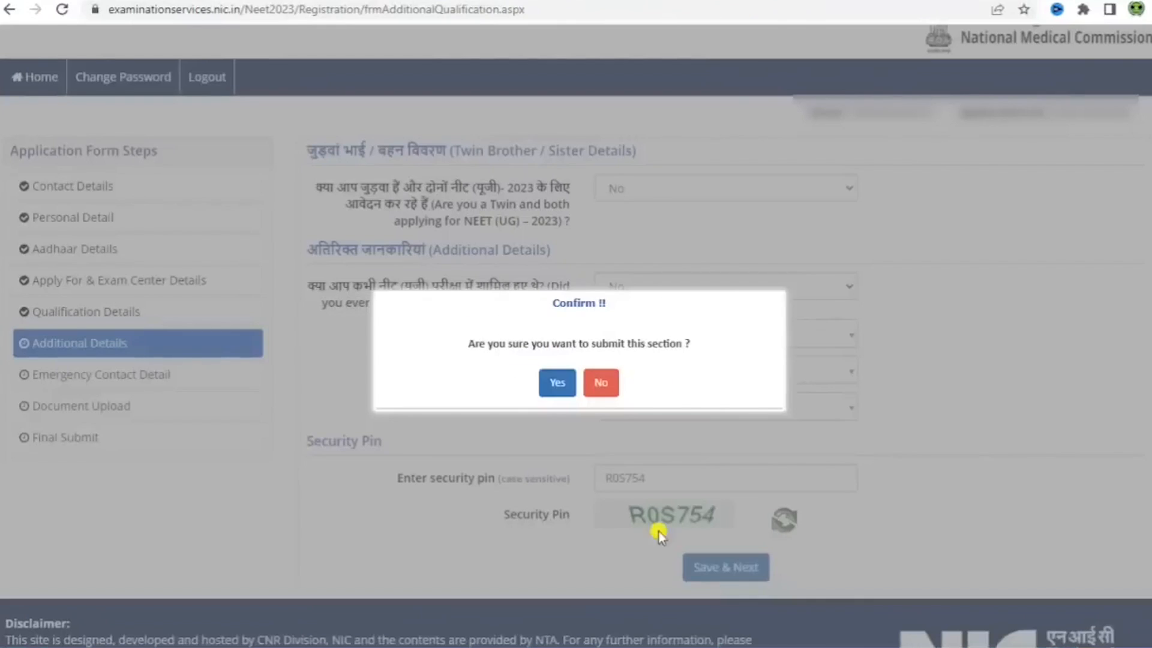
click(553, 382)
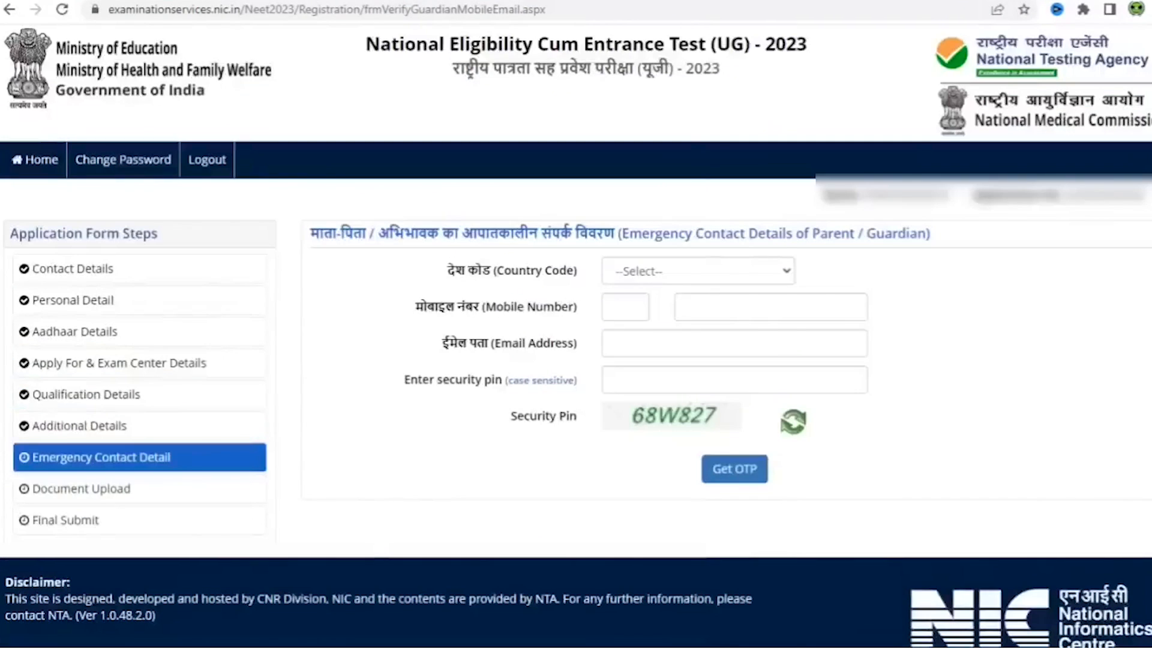
Step: Set the emergency contact country code to India and fill in the parent's mobile number and e-mail address
drag(622, 235, 939, 246)
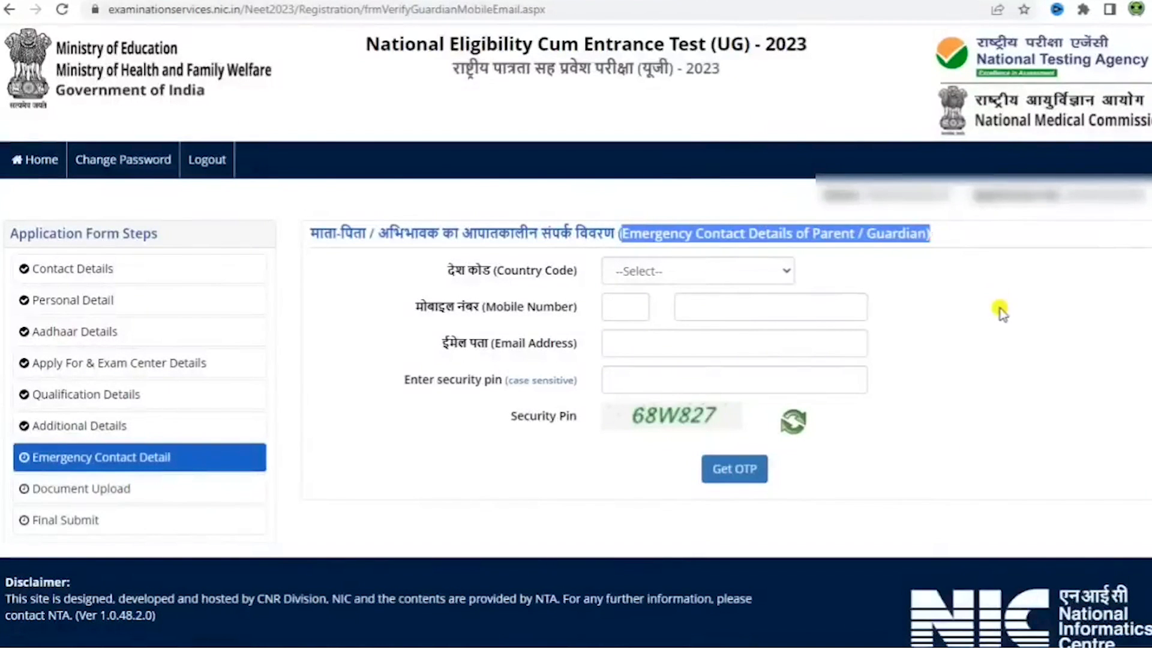
click(1003, 324)
click(703, 275)
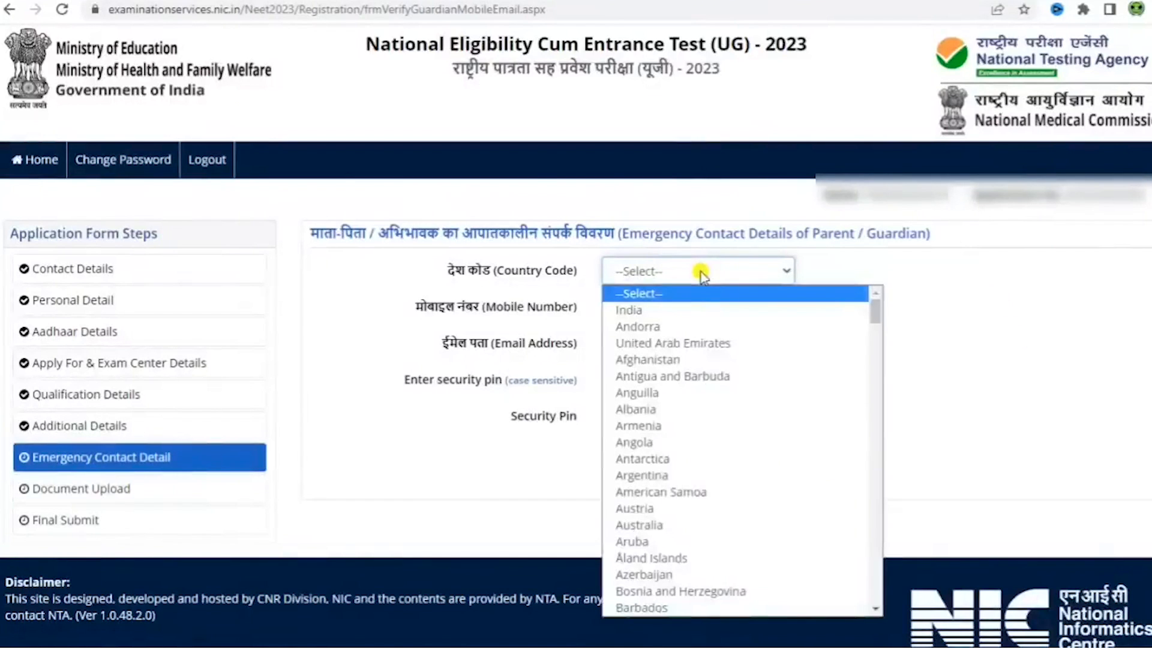
click(684, 311)
click(684, 306)
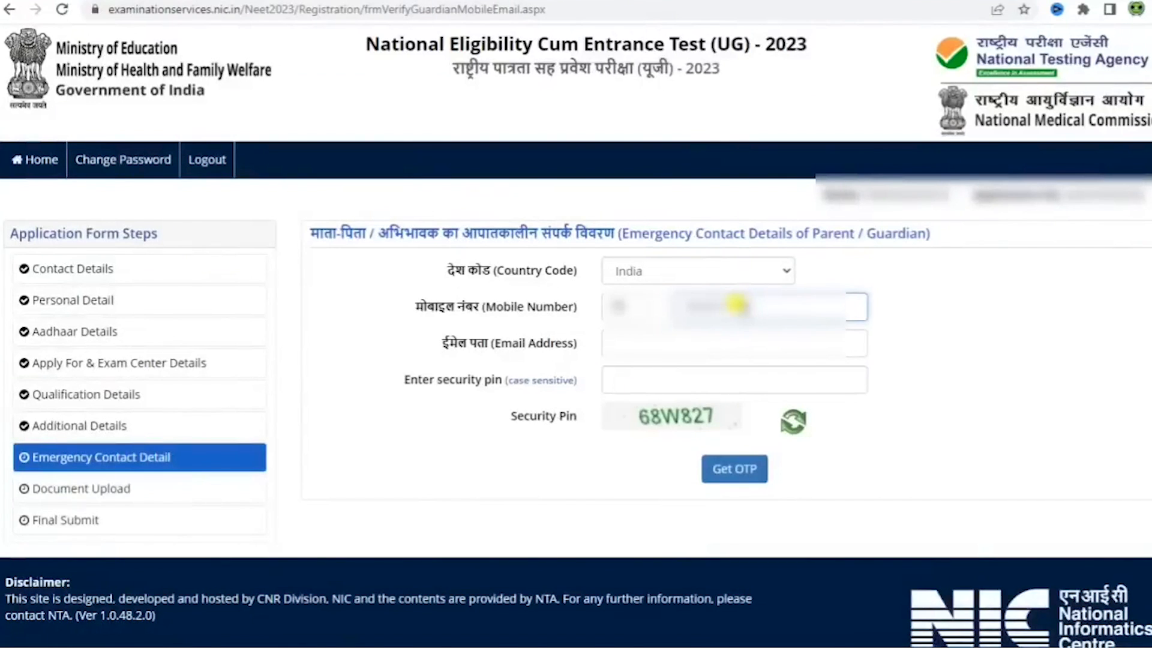
click(671, 341)
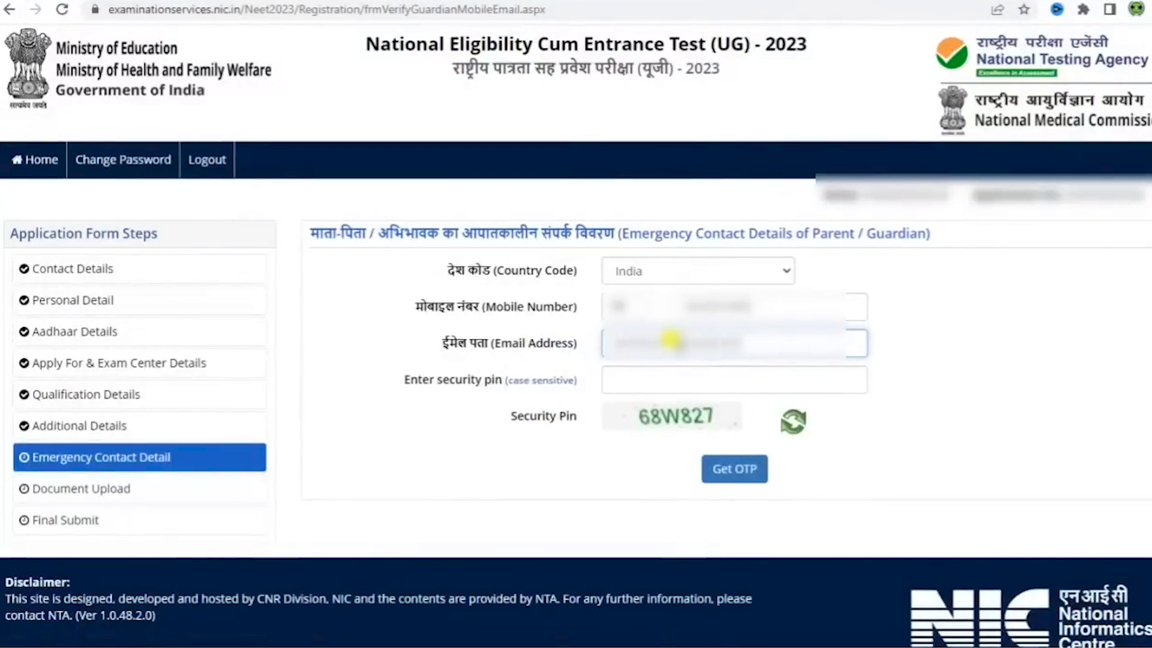
Step: Enter the displayed security pin and request the OTP, then dismiss the message
click(653, 380)
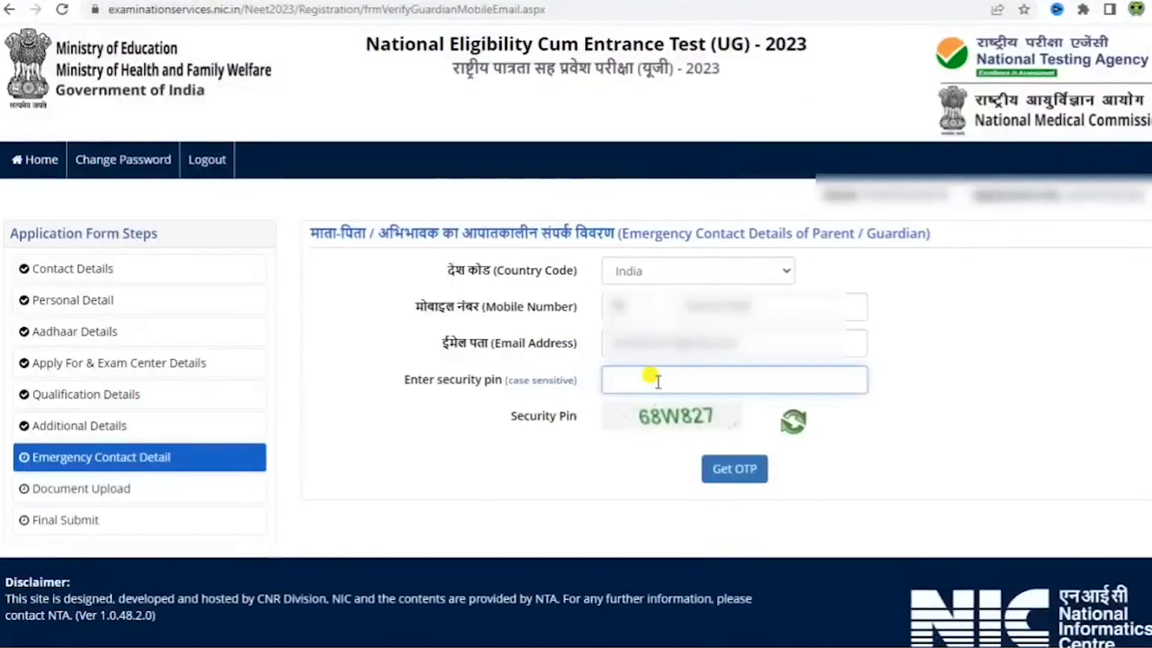
text(68W827)
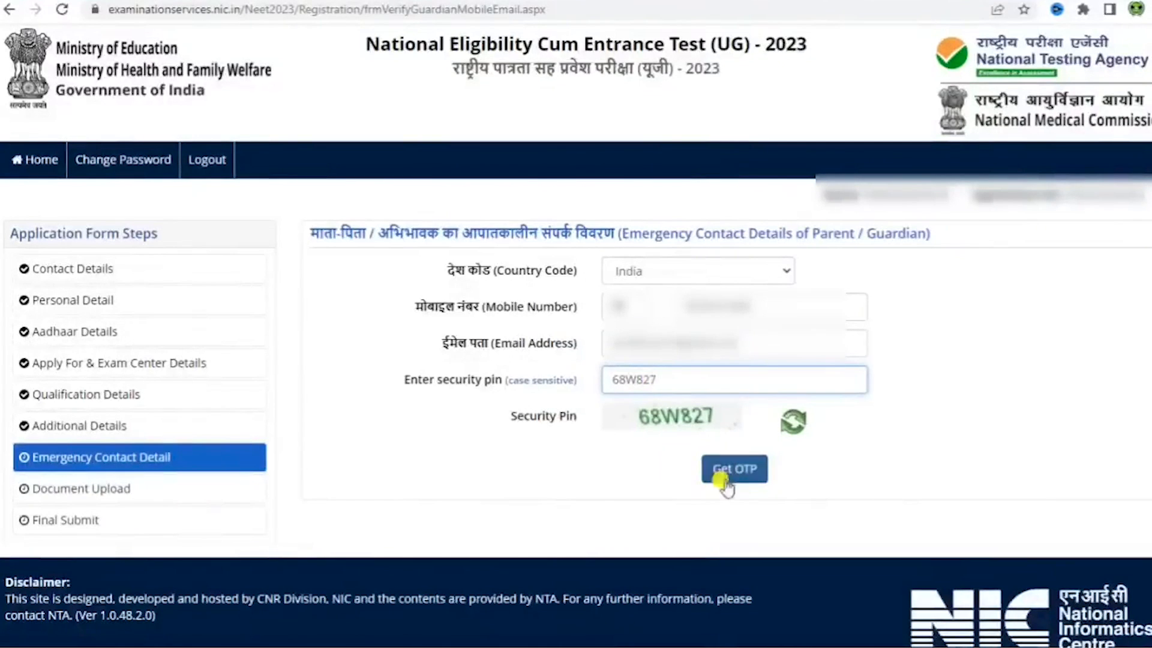
click(737, 468)
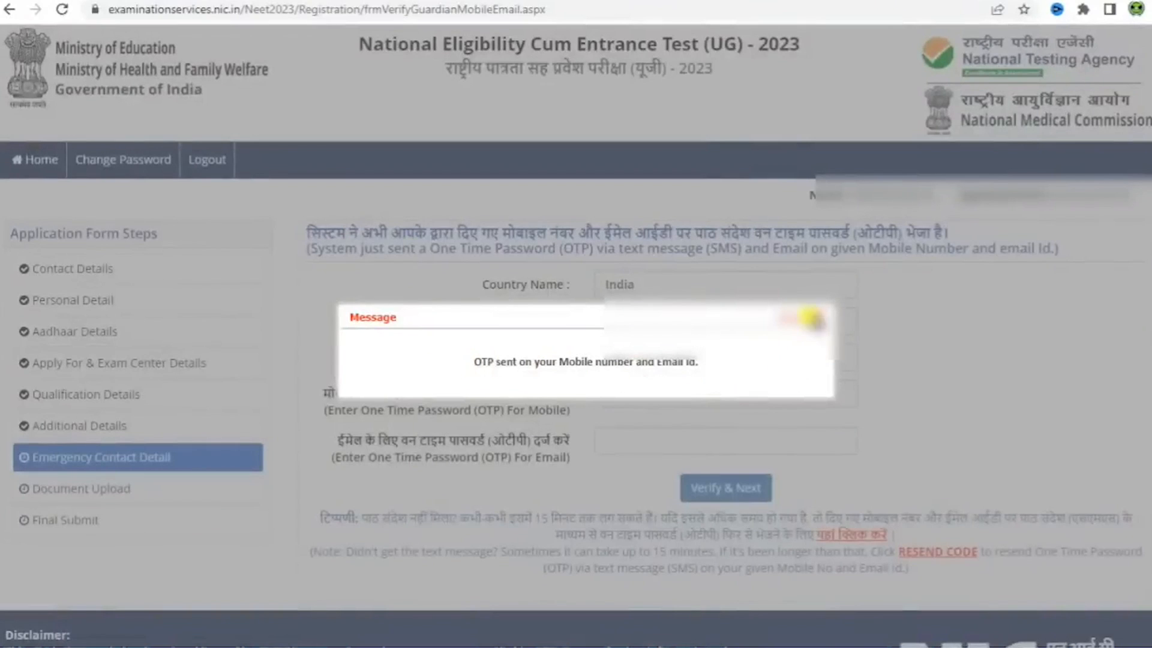
click(813, 322)
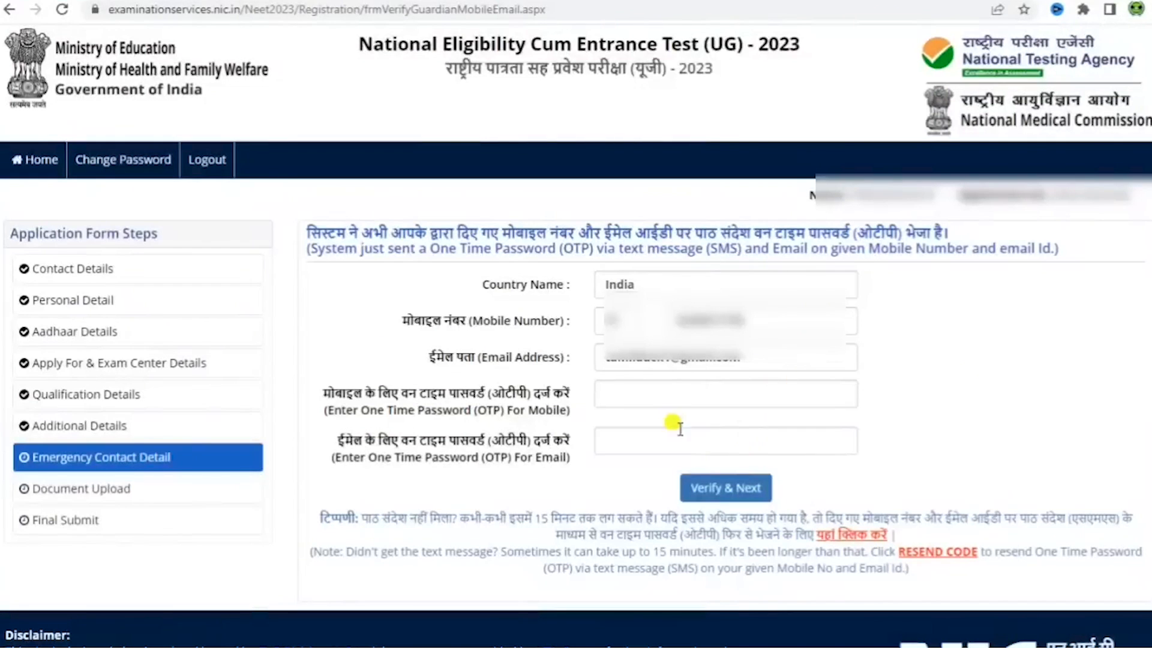
Step: Enter the mobile and e-mail one-time passwords and verify the emergency contact details
click(641, 391)
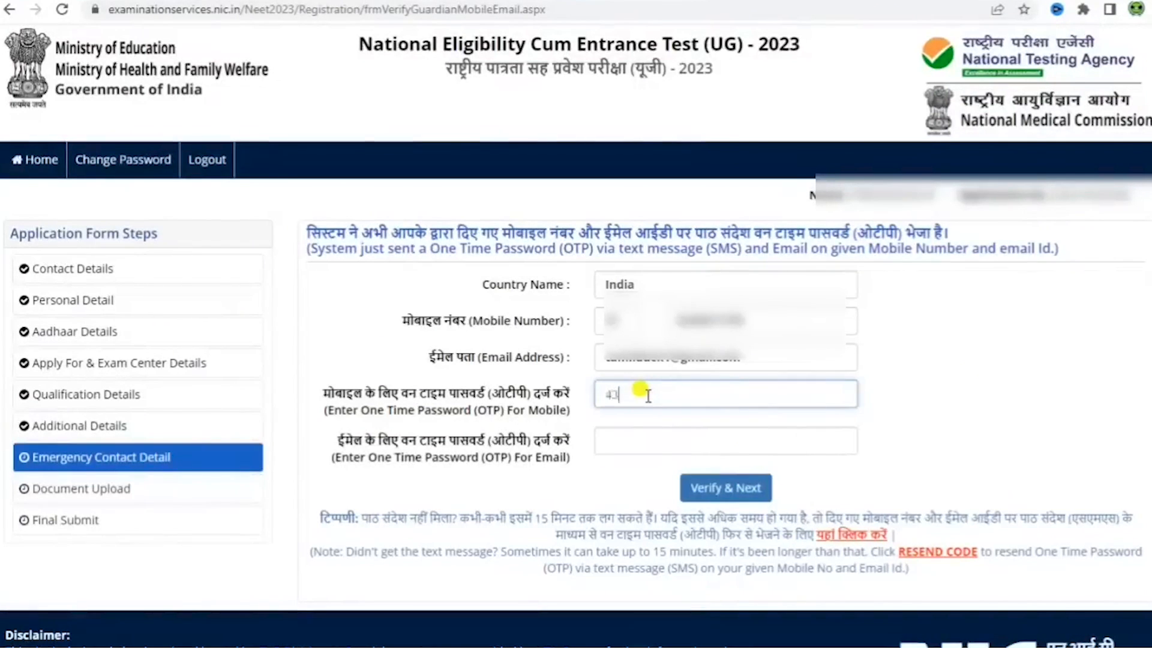
click(620, 445)
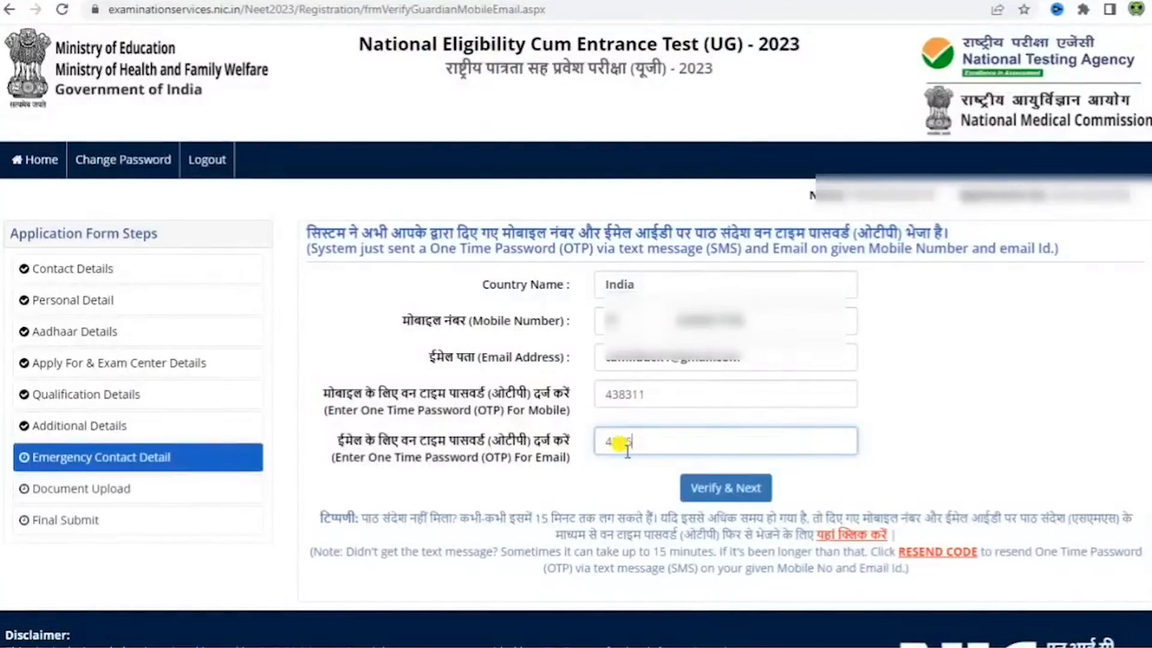
click(715, 488)
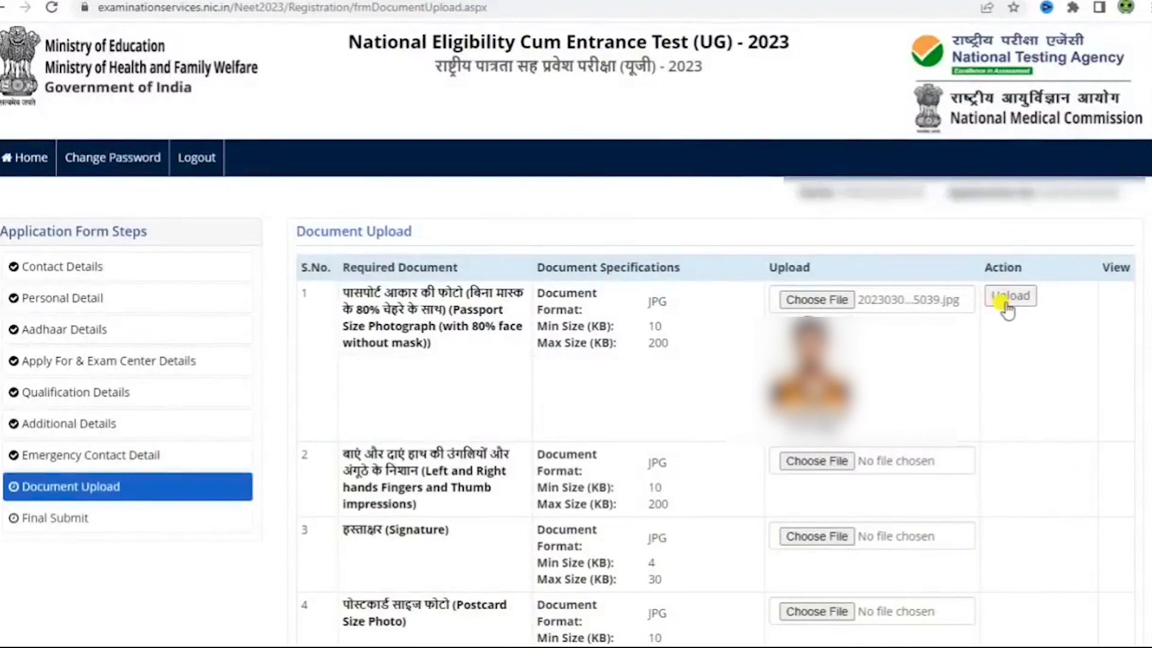
Step: Upload the chosen passport-size photograph and acknowledge the upload alert
click(1007, 304)
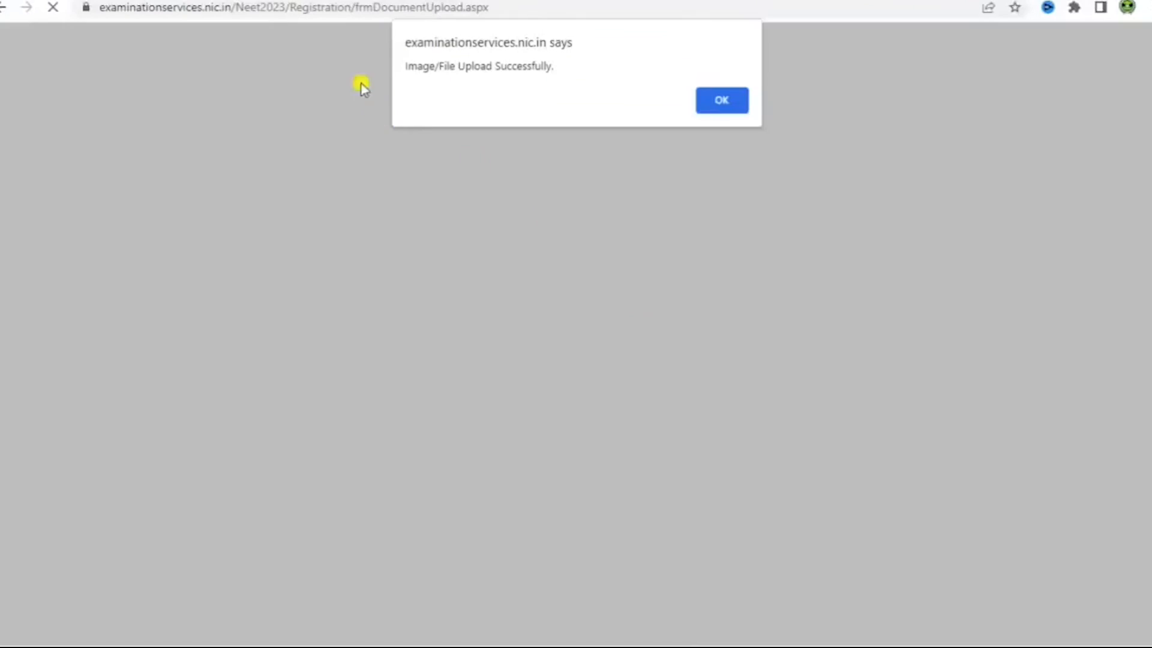
click(713, 102)
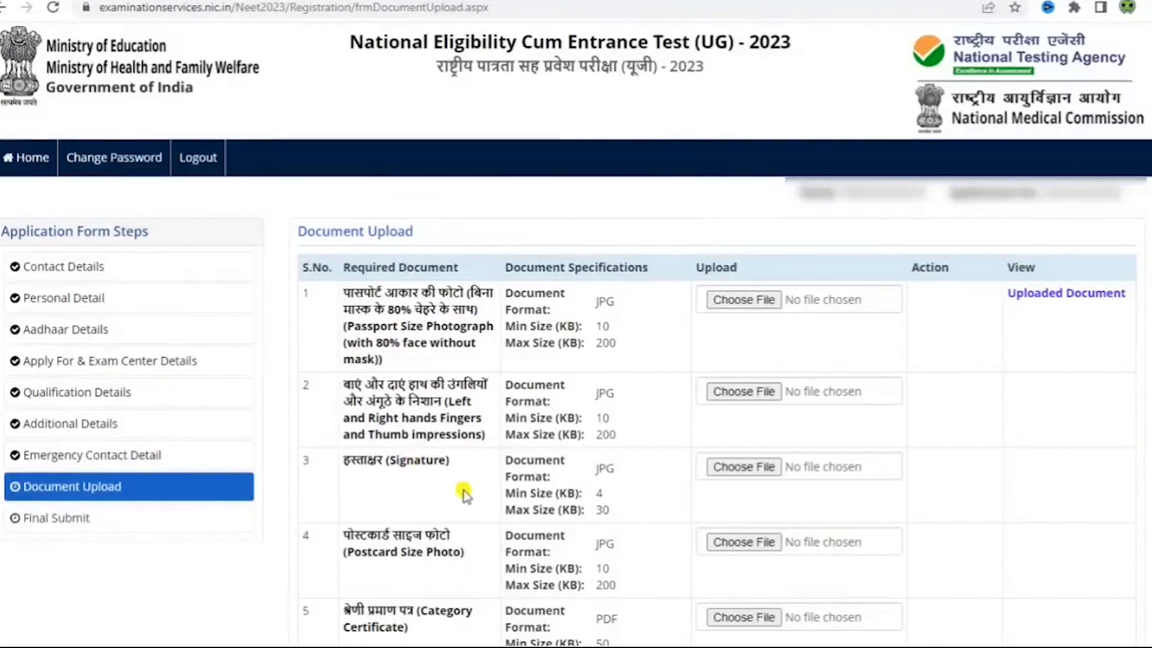
Step: Review the names, formats and size limits of the remaining required documents in the upload table
scroll(464, 492, down, 3)
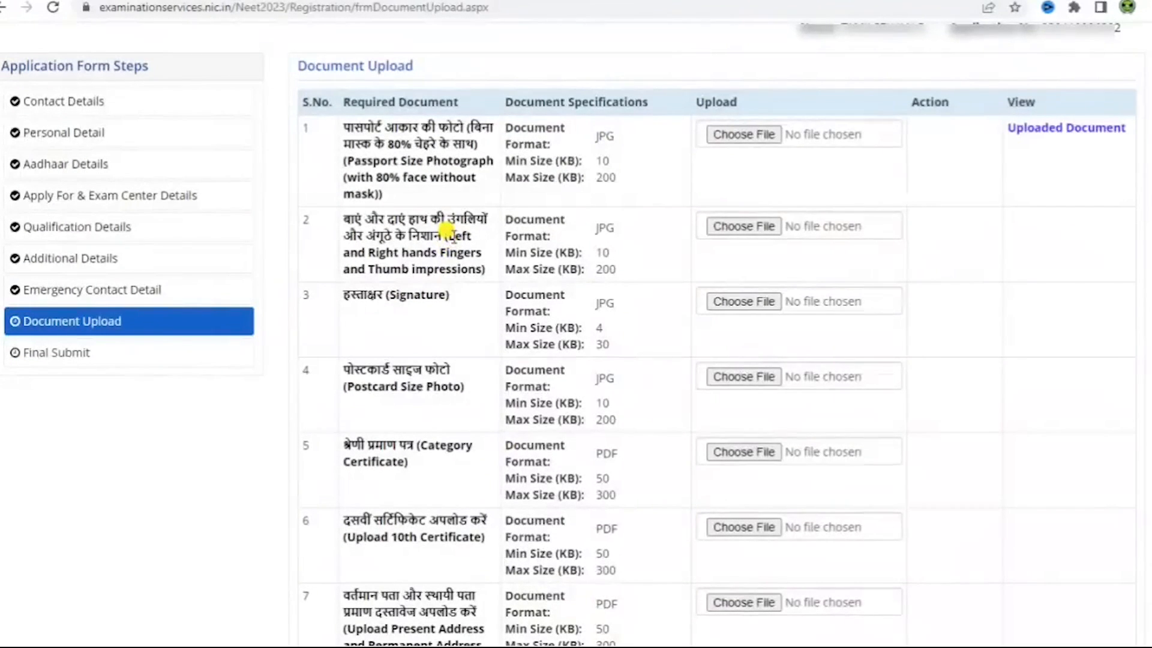
drag(444, 229, 474, 263)
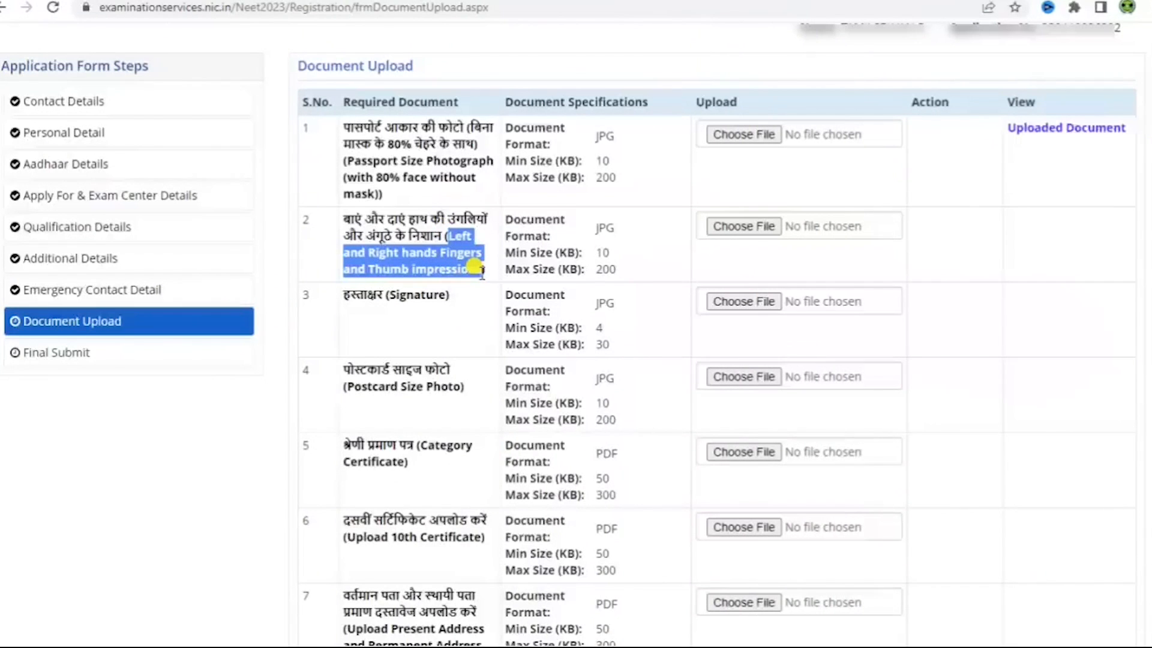
drag(475, 267, 484, 269)
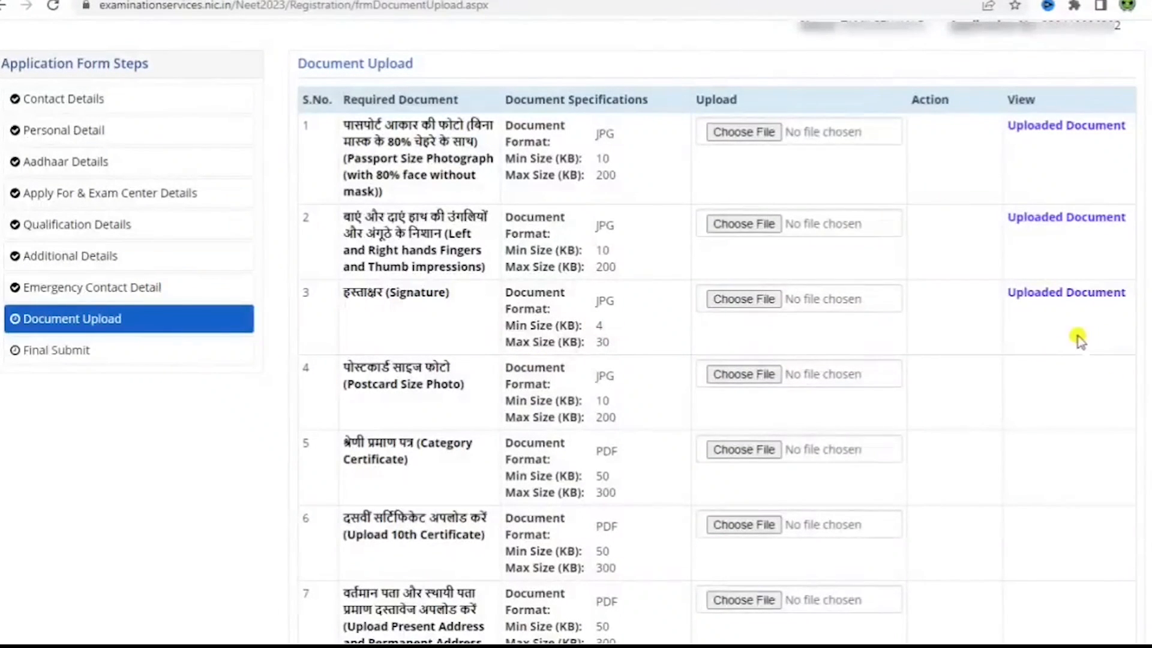
drag(334, 383, 458, 409)
click(458, 409)
drag(596, 396, 620, 416)
scroll(620, 416, down, 2)
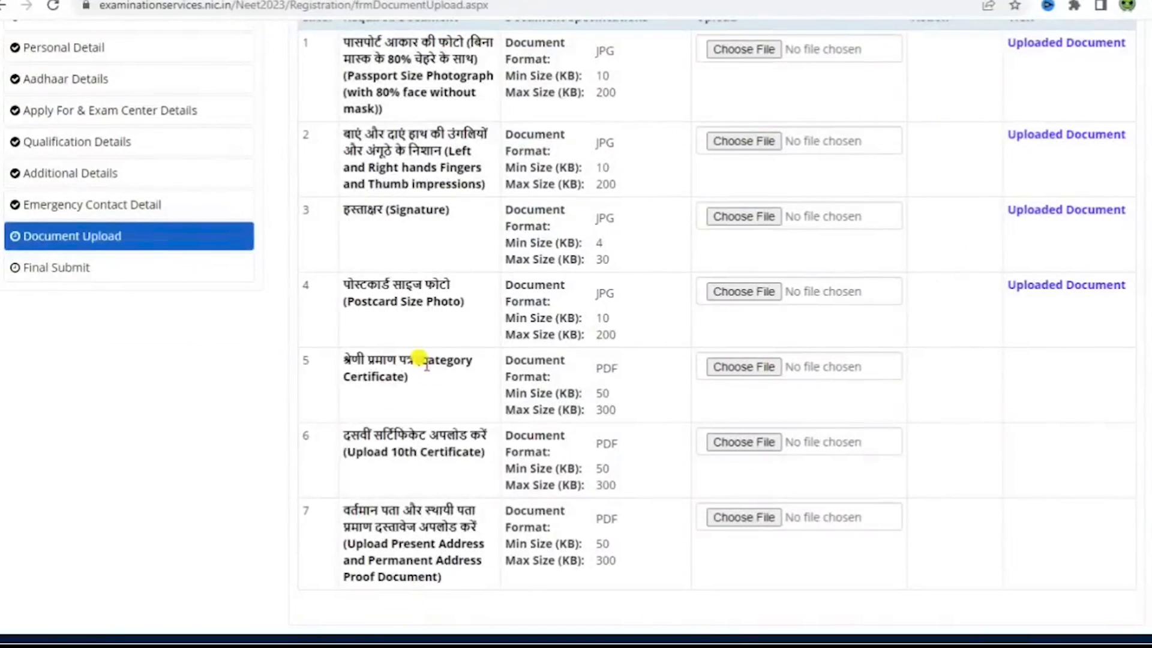
drag(426, 363, 467, 385)
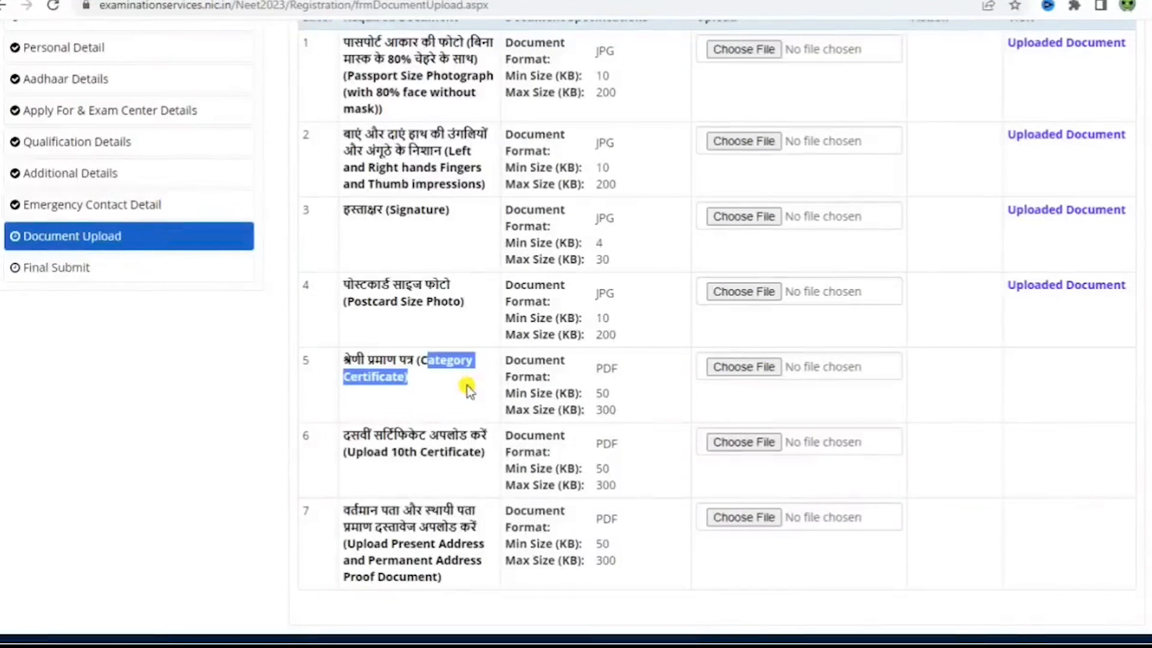
click(467, 386)
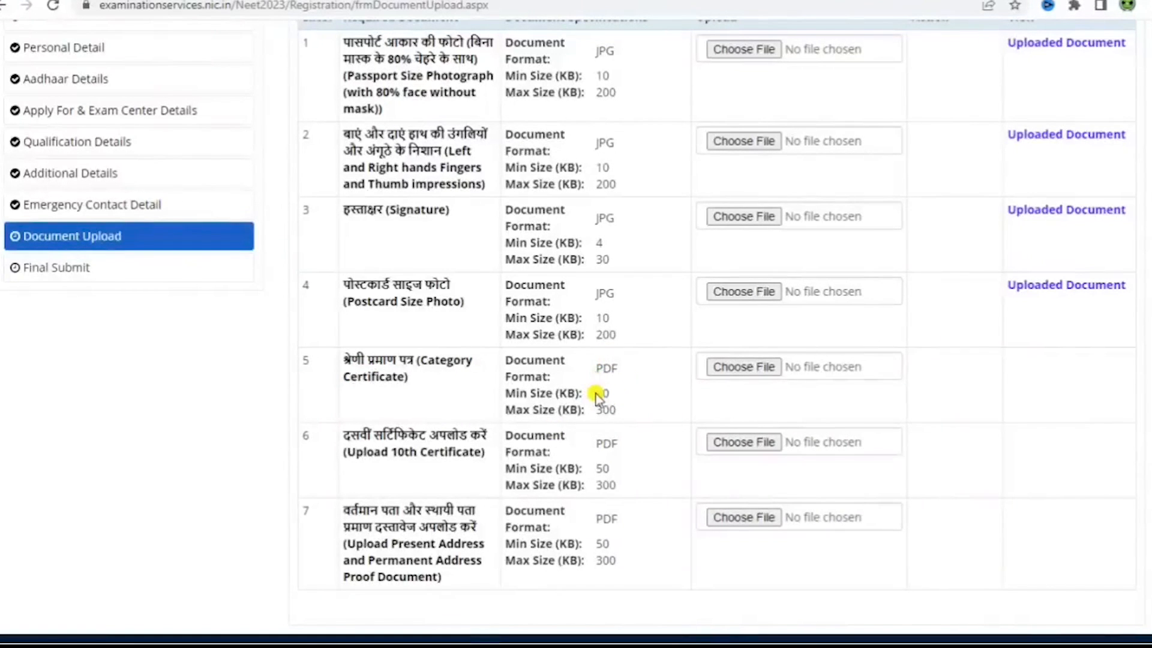
drag(596, 393, 636, 408)
click(638, 408)
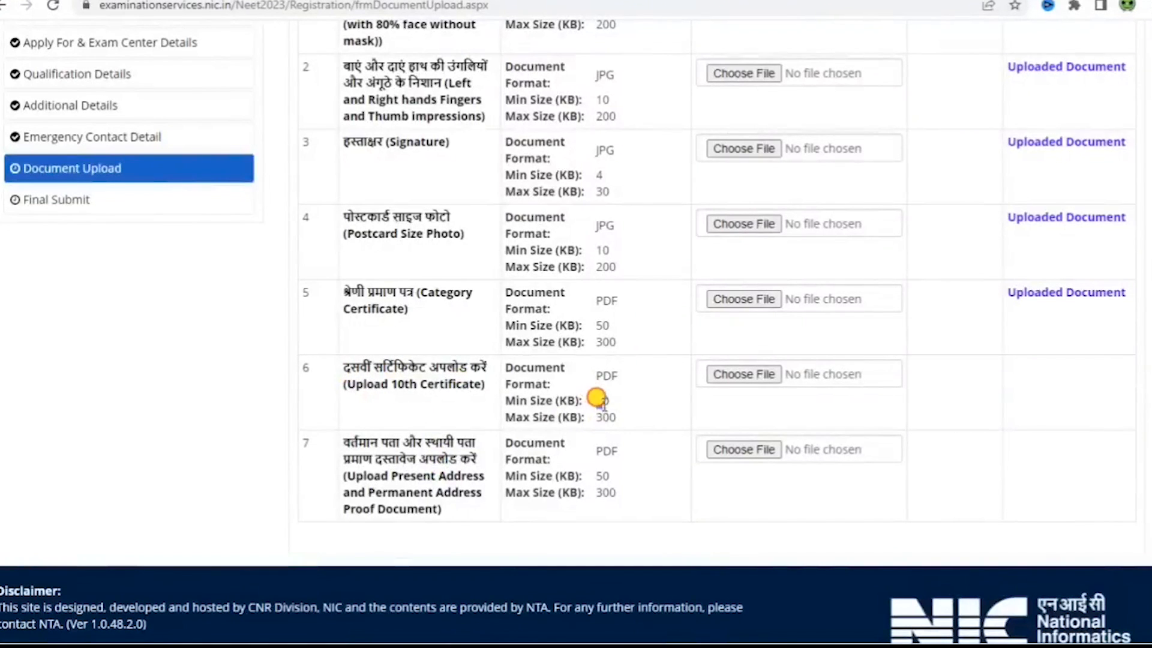
drag(597, 397, 621, 416)
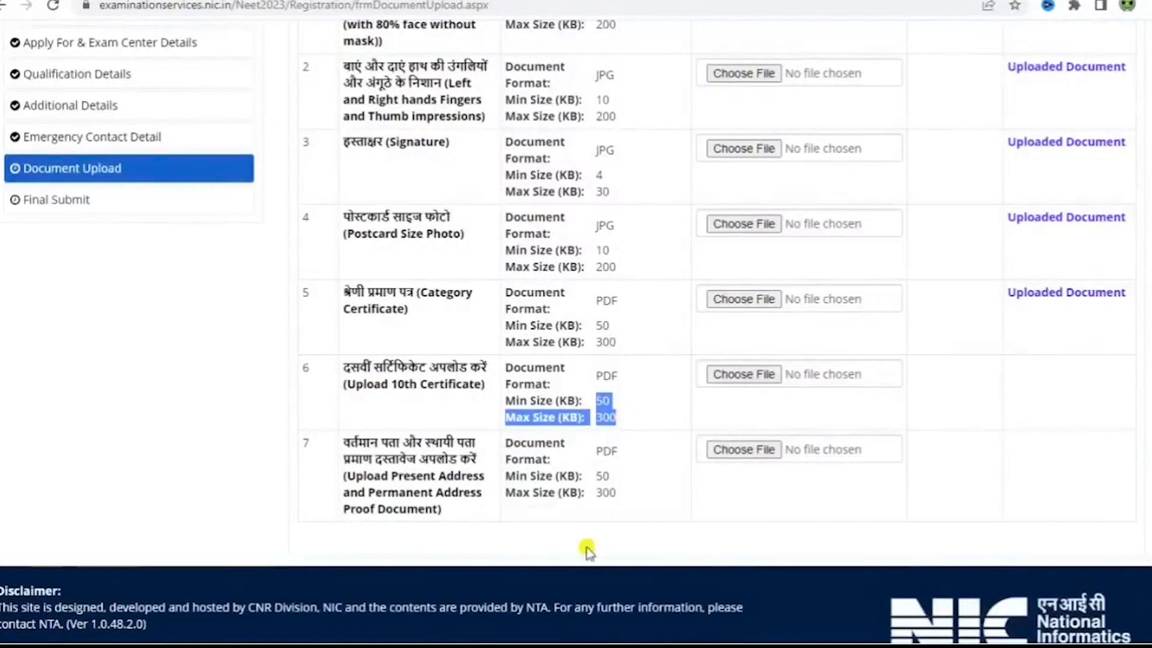
drag(347, 471, 459, 505)
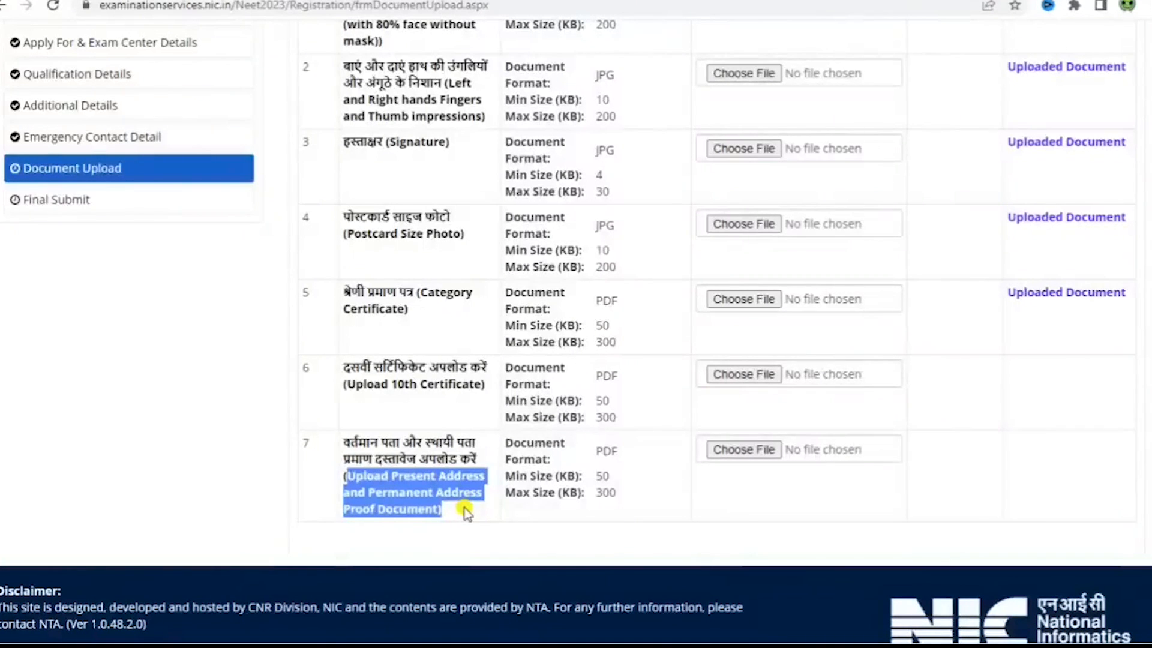
drag(592, 467, 627, 497)
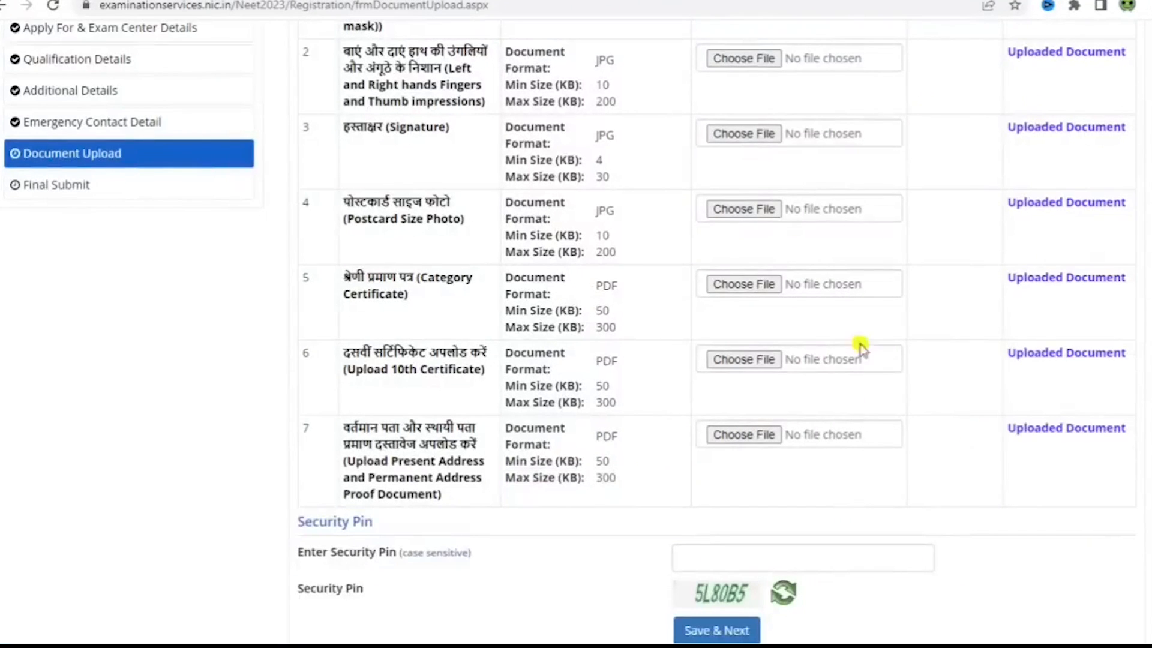
Step: Enter the displayed security pin, save the document upload page and confirm submitting the document form
click(866, 551)
text(5L80B5)
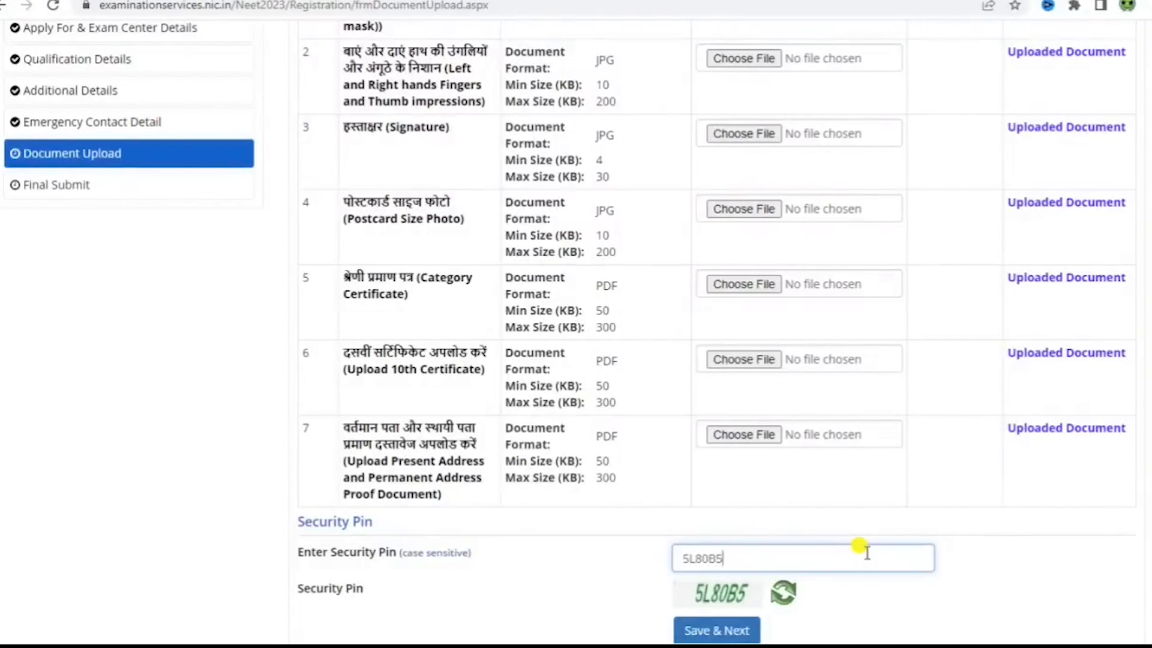
click(718, 630)
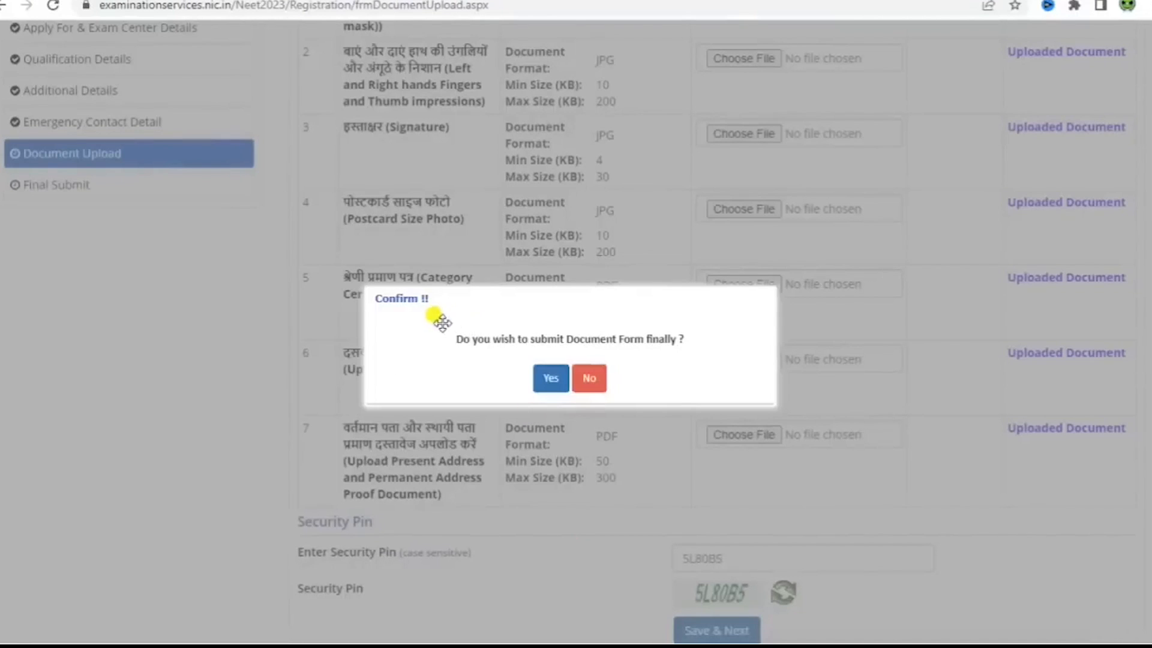
click(550, 380)
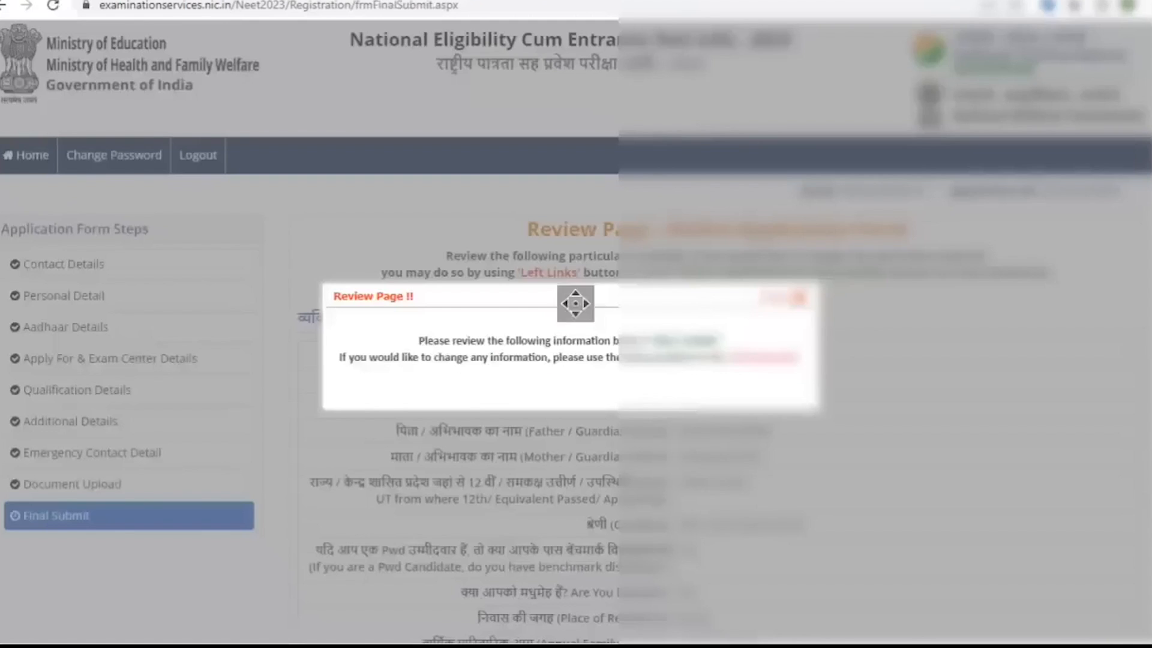
drag(415, 340, 694, 331)
click(800, 302)
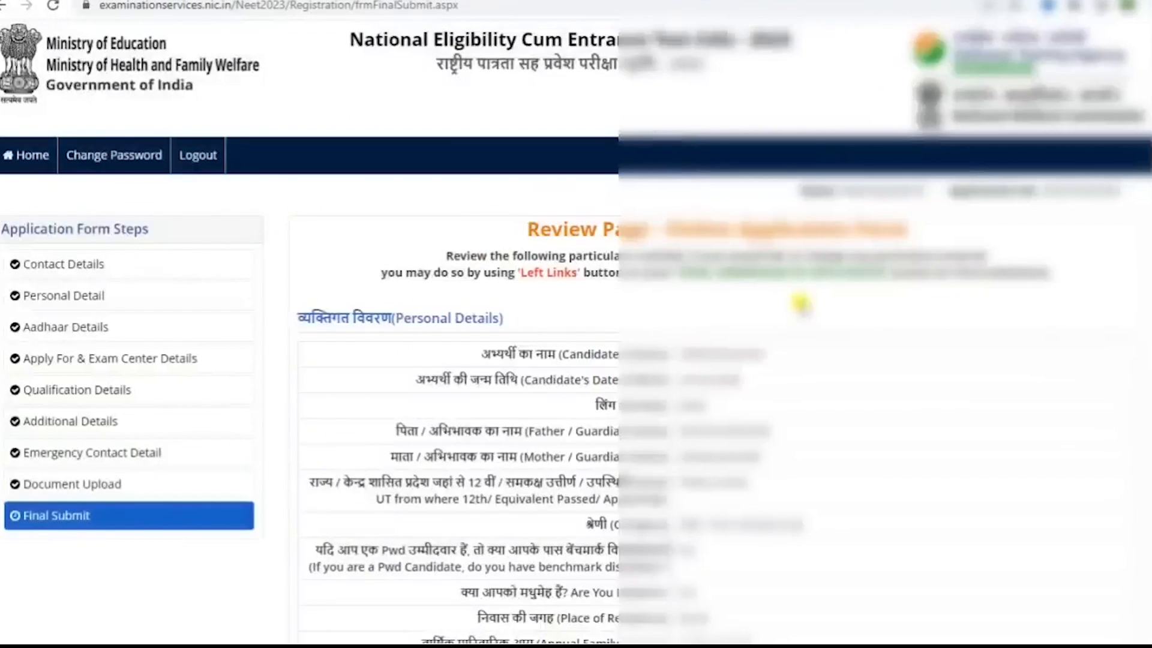
Step: Scroll through the review page and tick every item in the particulars checklist to be verified
scroll(946, 480, down, 20)
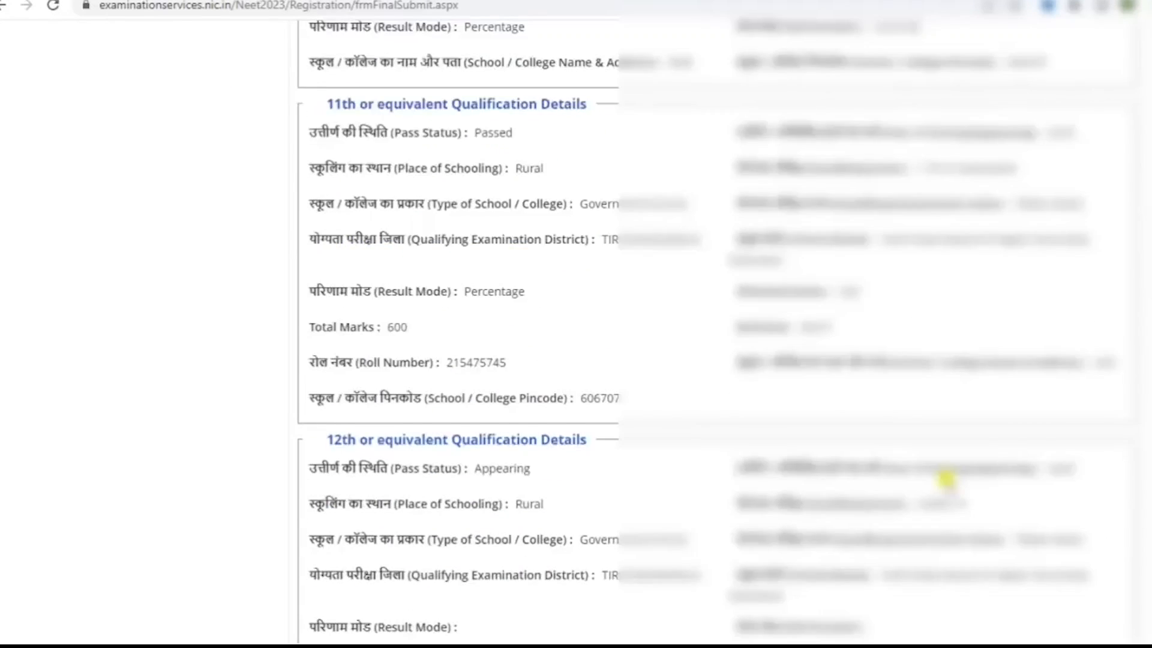
scroll(946, 480, down, 20)
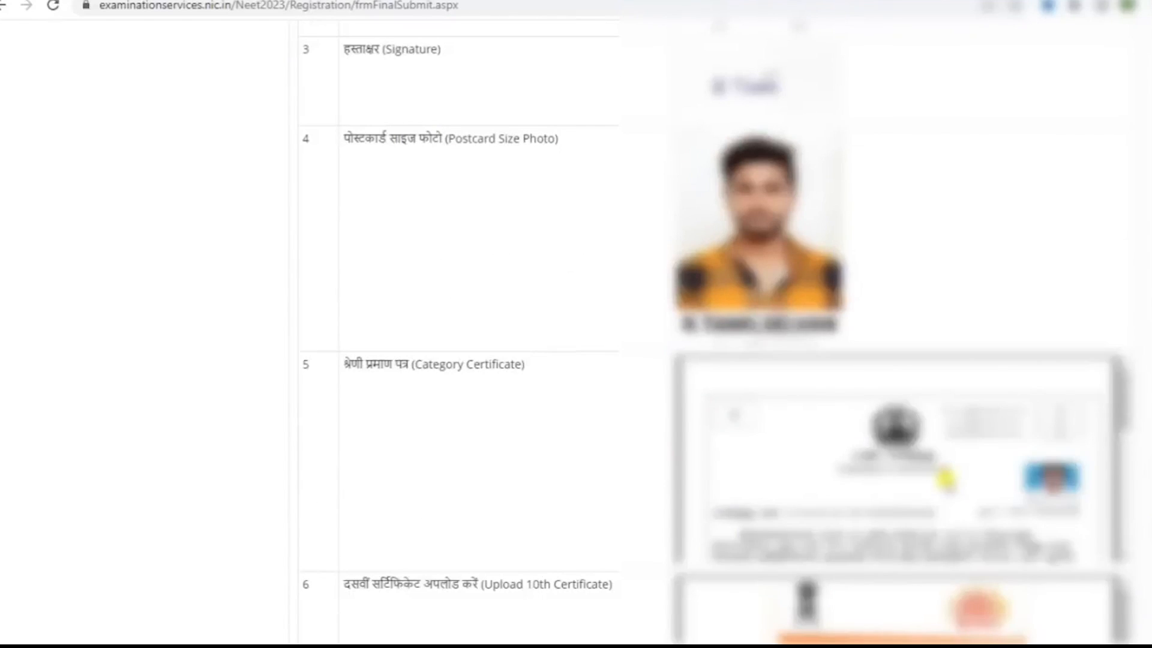
scroll(1098, 496, down, 15)
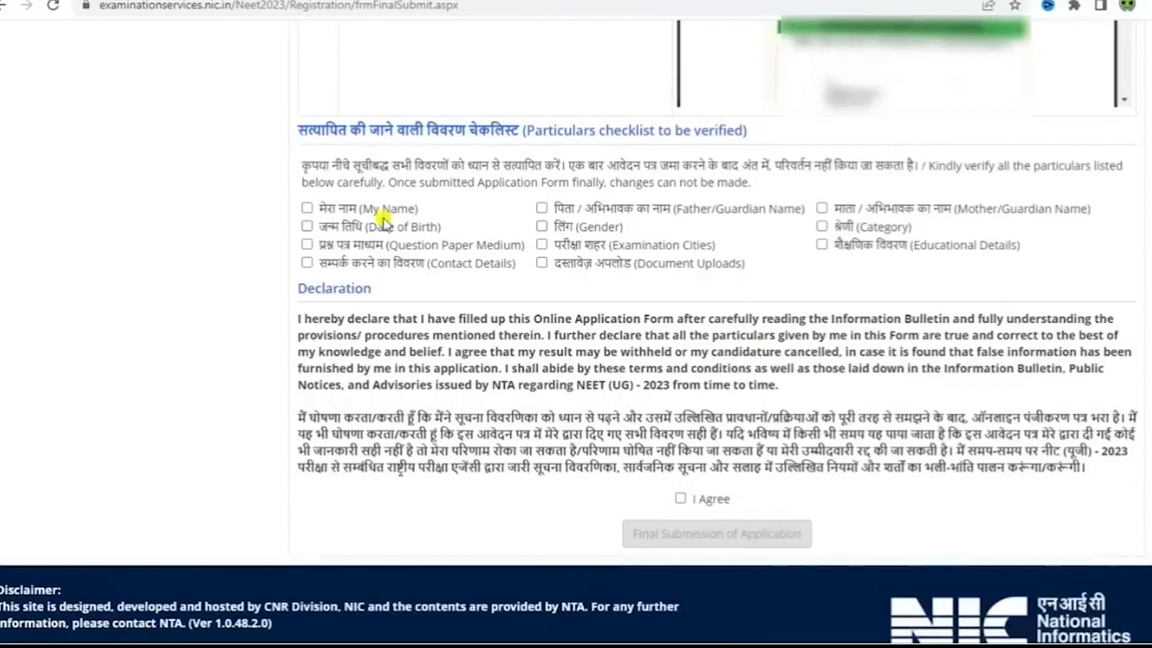
click(306, 226)
click(307, 245)
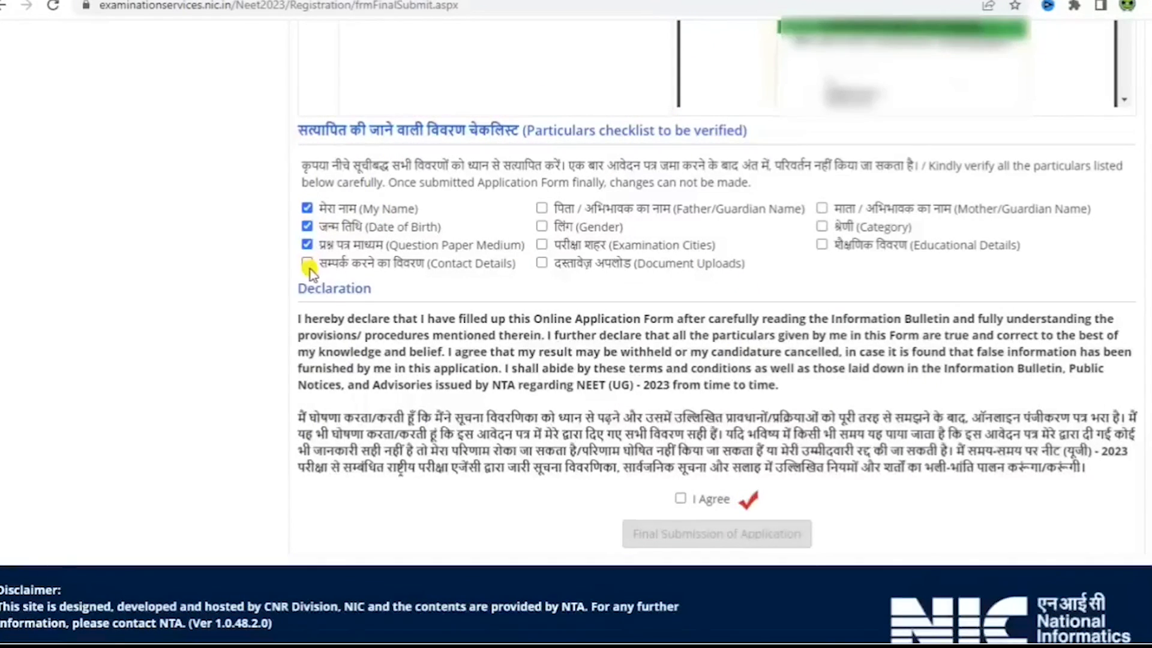
click(307, 263)
click(543, 209)
click(542, 227)
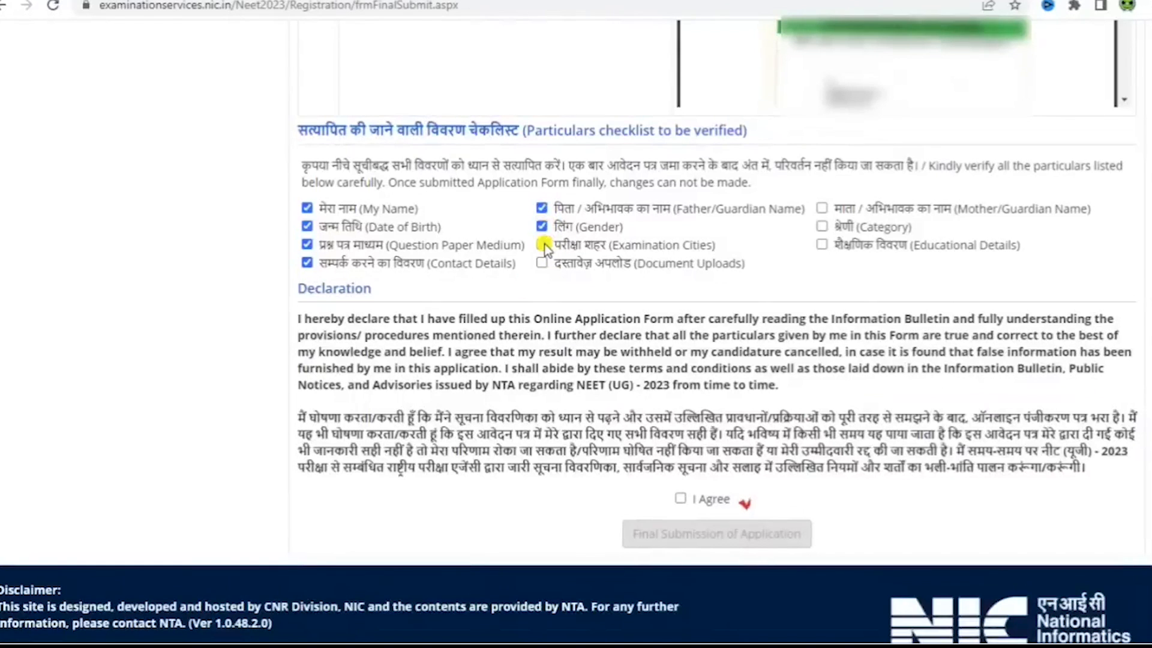
click(543, 265)
click(822, 208)
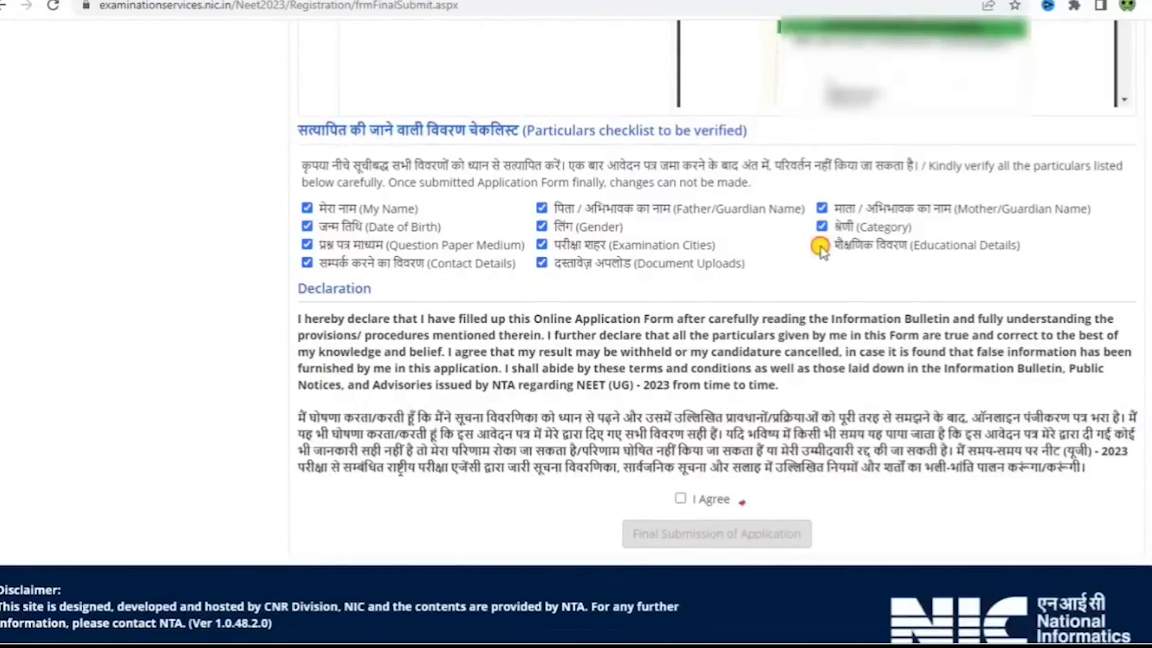
click(822, 244)
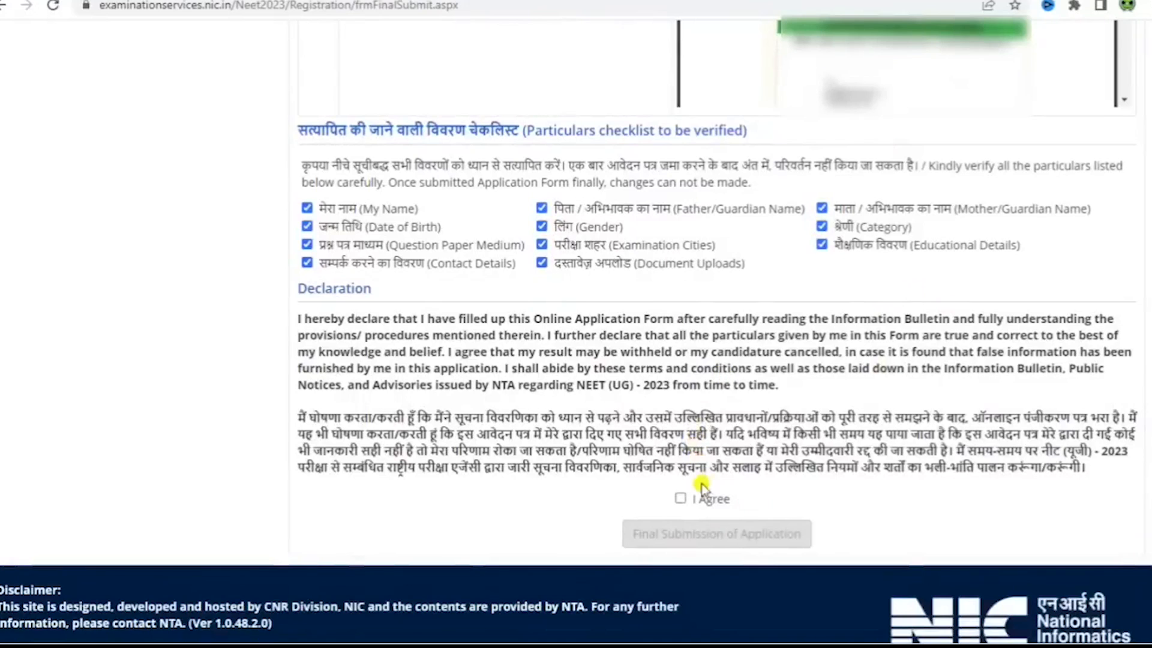
Step: Accept the declaration, submit the application finally and confirm the submission
click(680, 499)
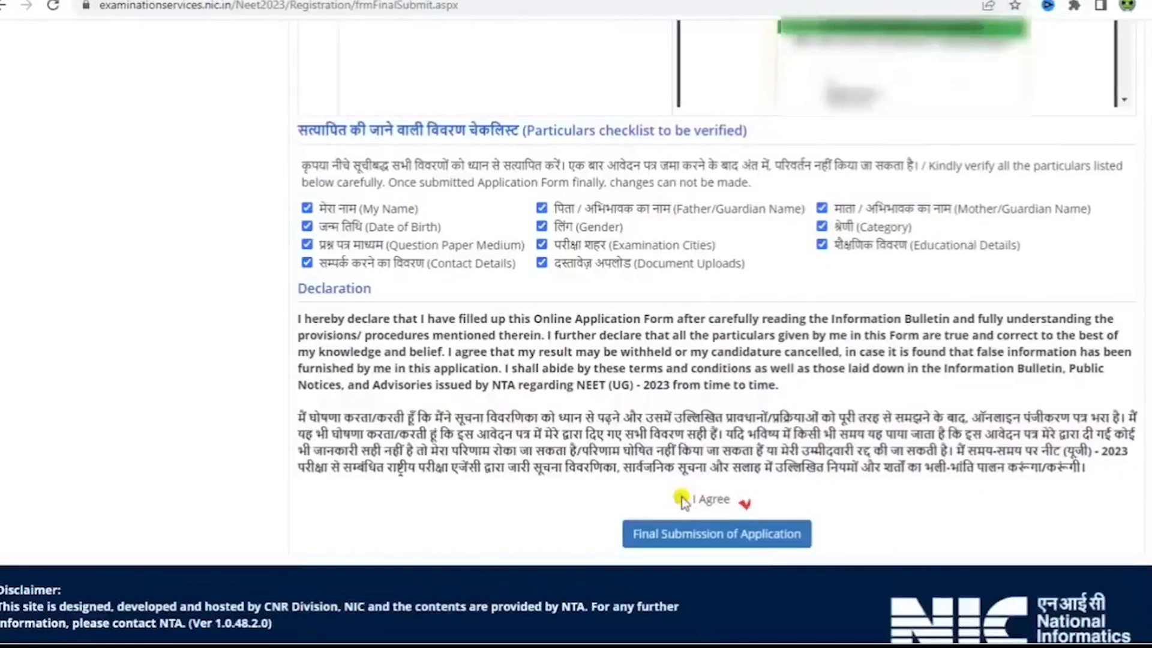
click(728, 533)
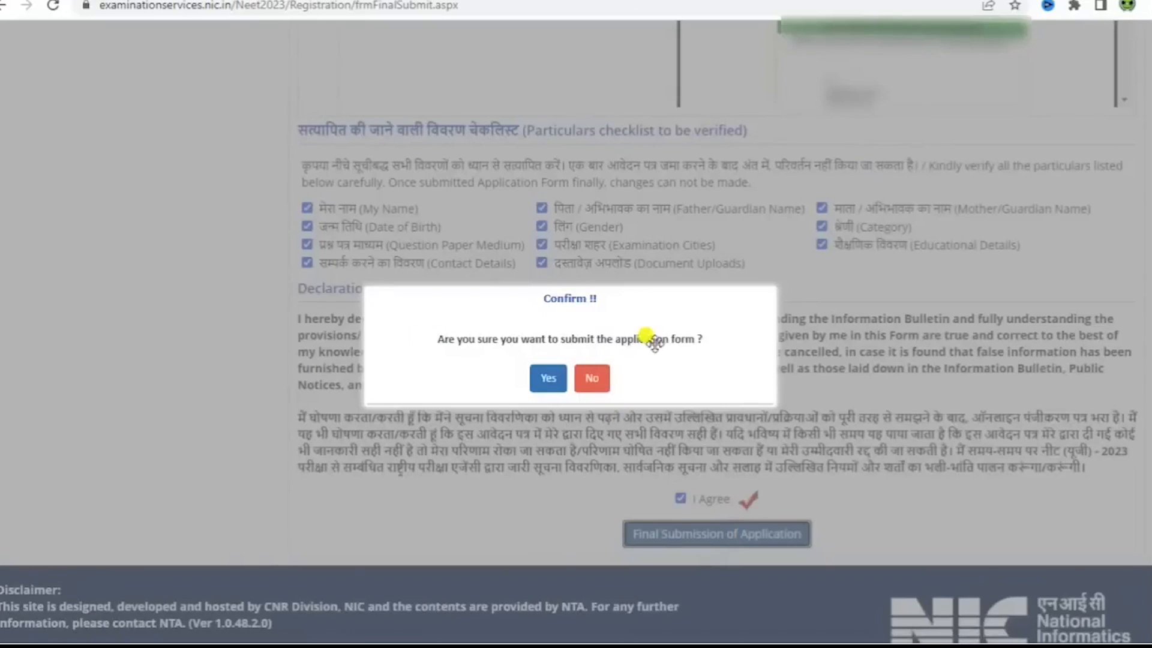
click(548, 379)
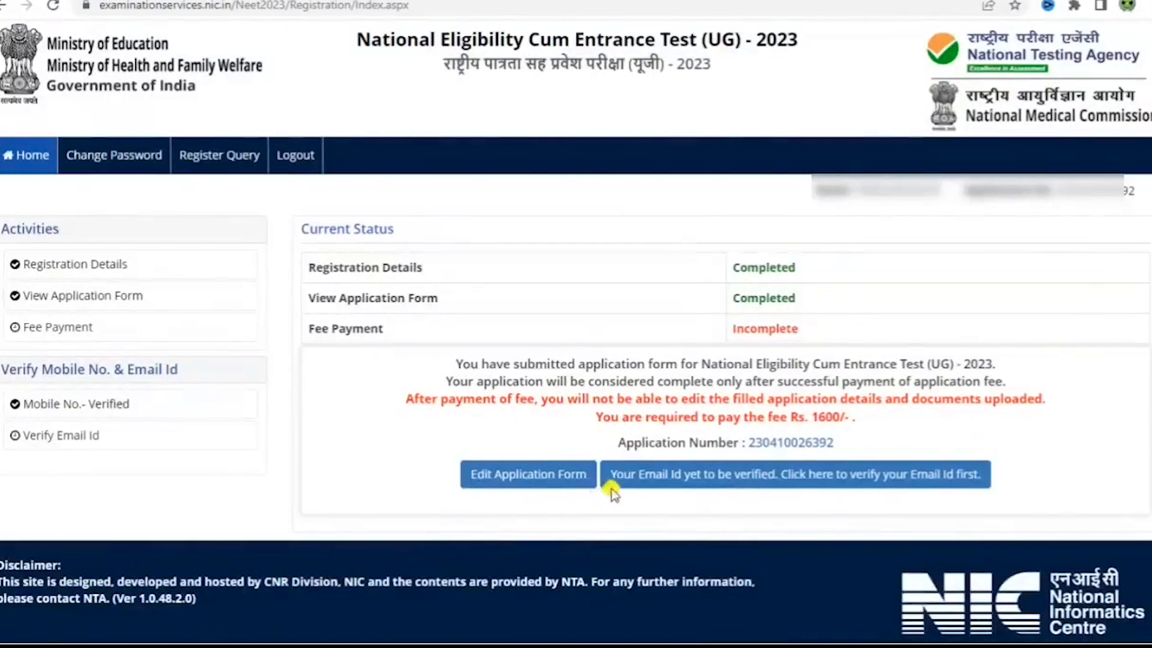
Step: Start verifying the registered e-mail, enter the displayed security pin, submit it and dismiss the OTP message
click(869, 480)
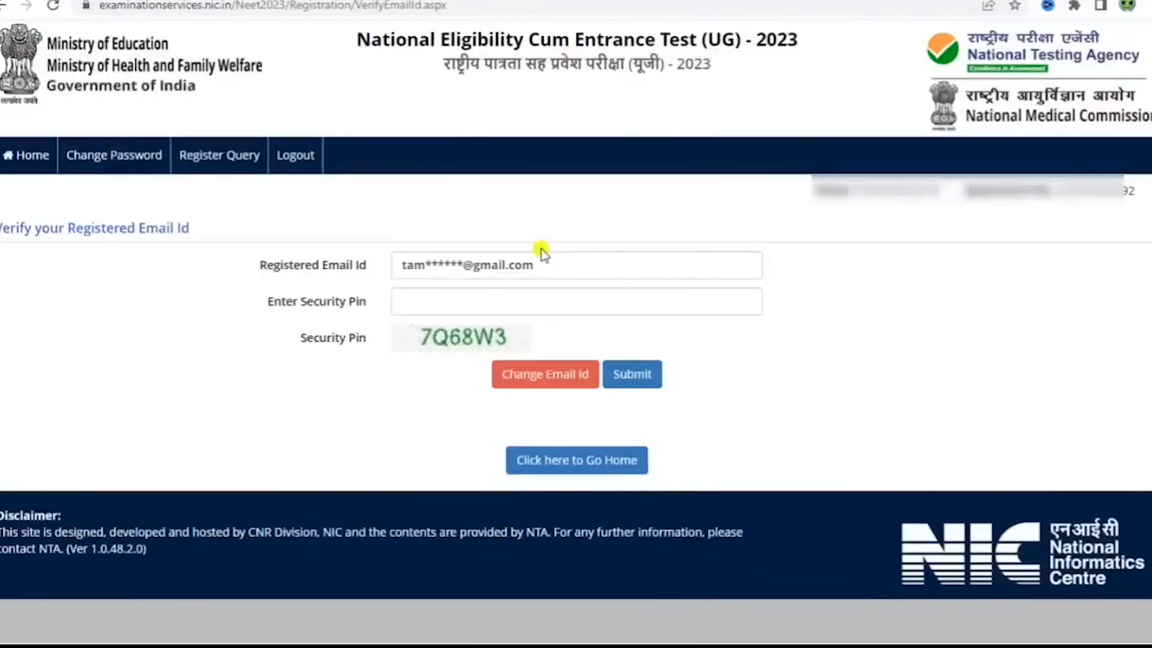
click(467, 304)
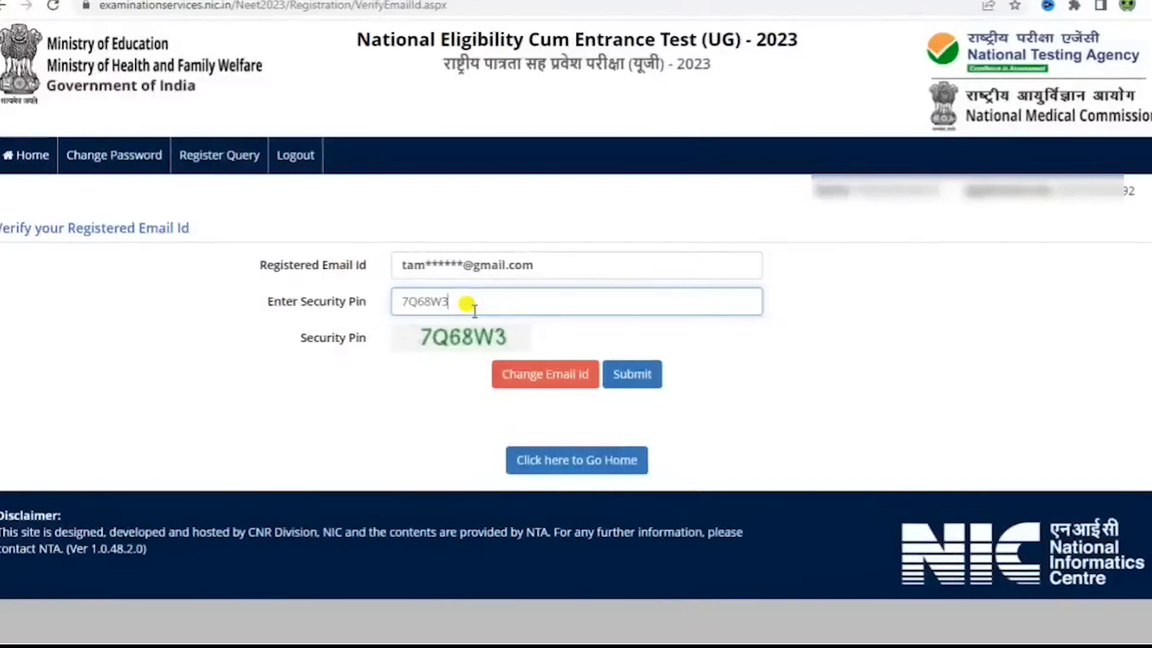
text(7Q68W3)
click(631, 374)
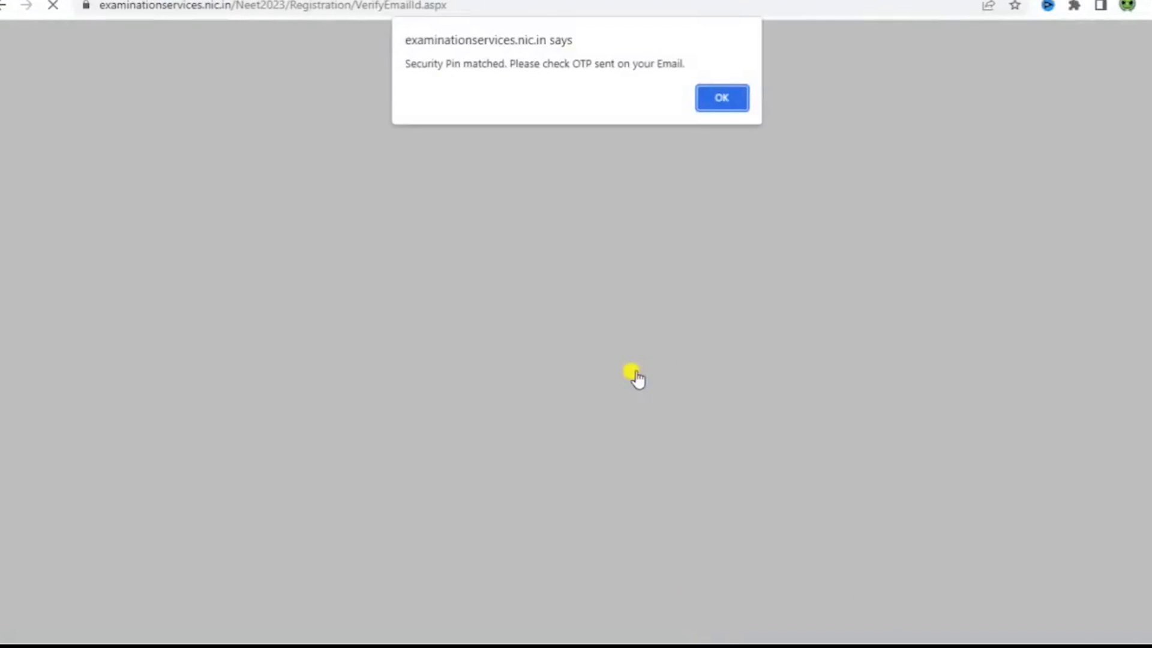
click(720, 103)
Step: Enter the e-mail one-time password to verify the e-mail, then return to the home page
click(420, 303)
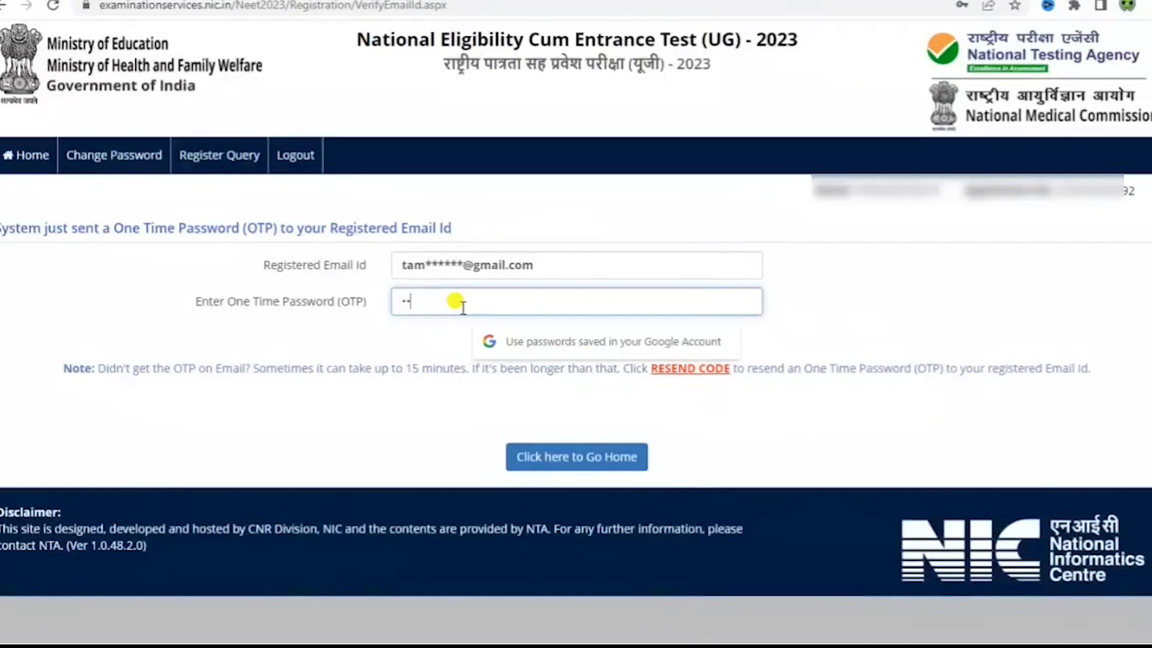
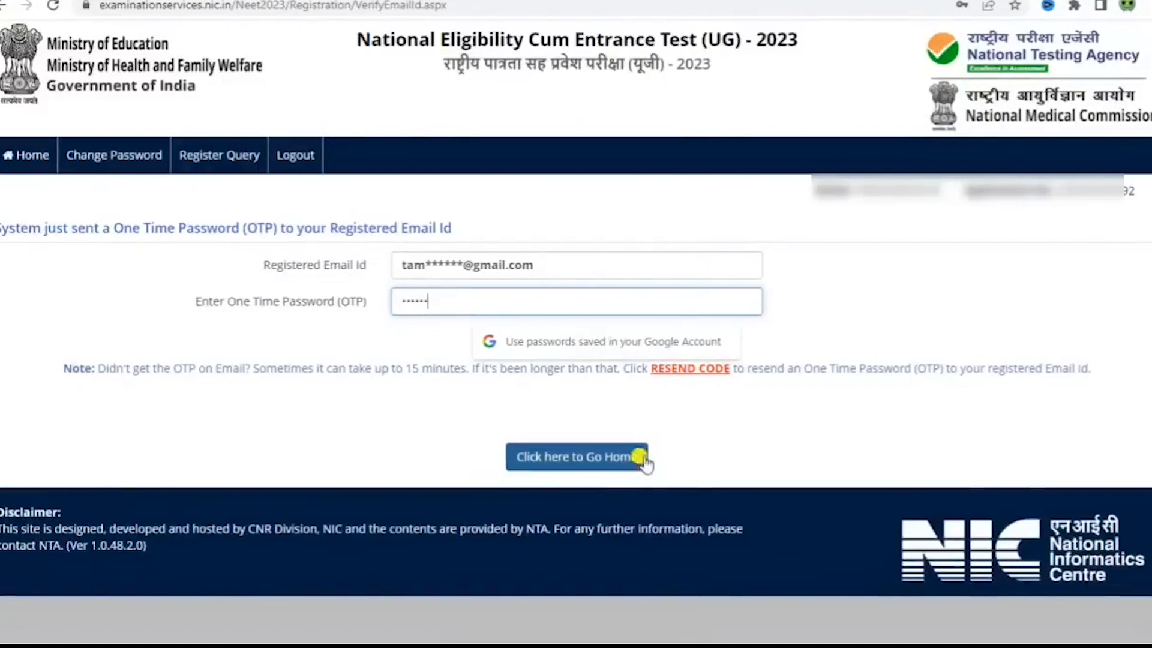
click(700, 438)
click(565, 338)
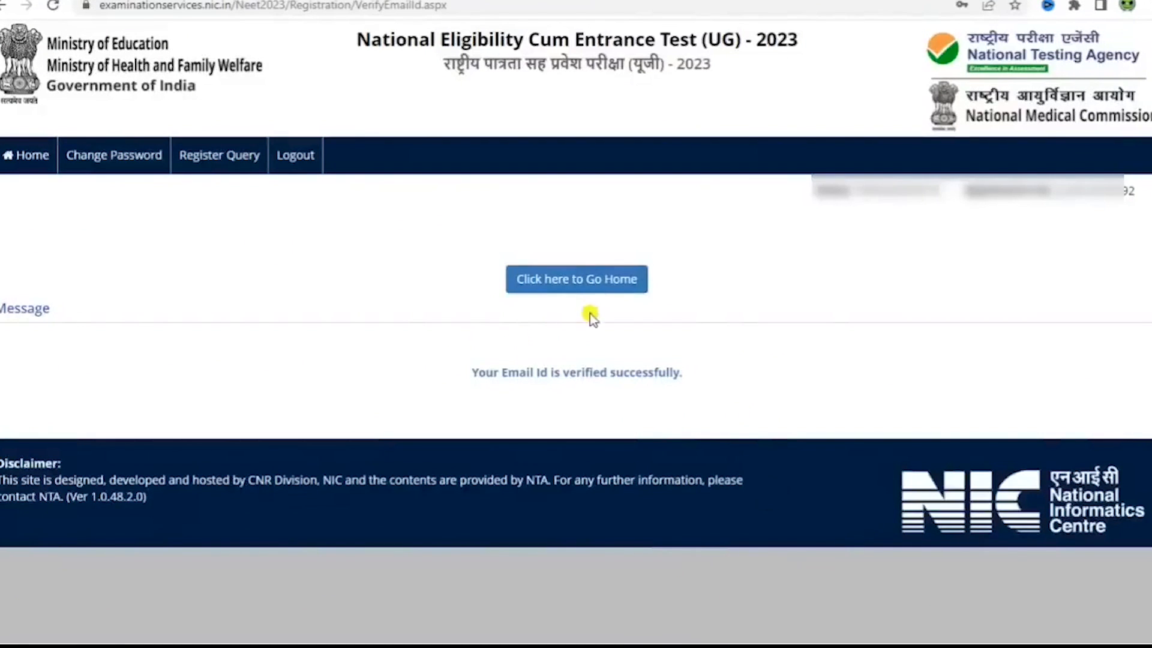
click(595, 280)
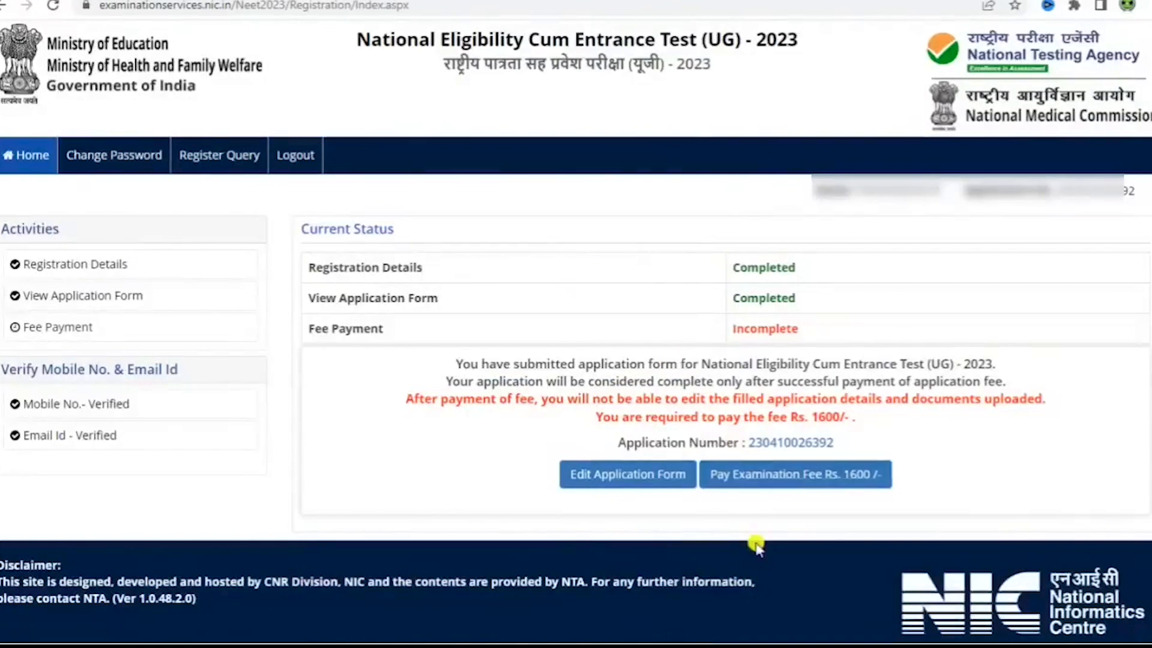
Step: Start paying the Rs. 1600 examination fee by Online Payment, confirm, and proceed with the SBI MOPS payment provider
click(817, 485)
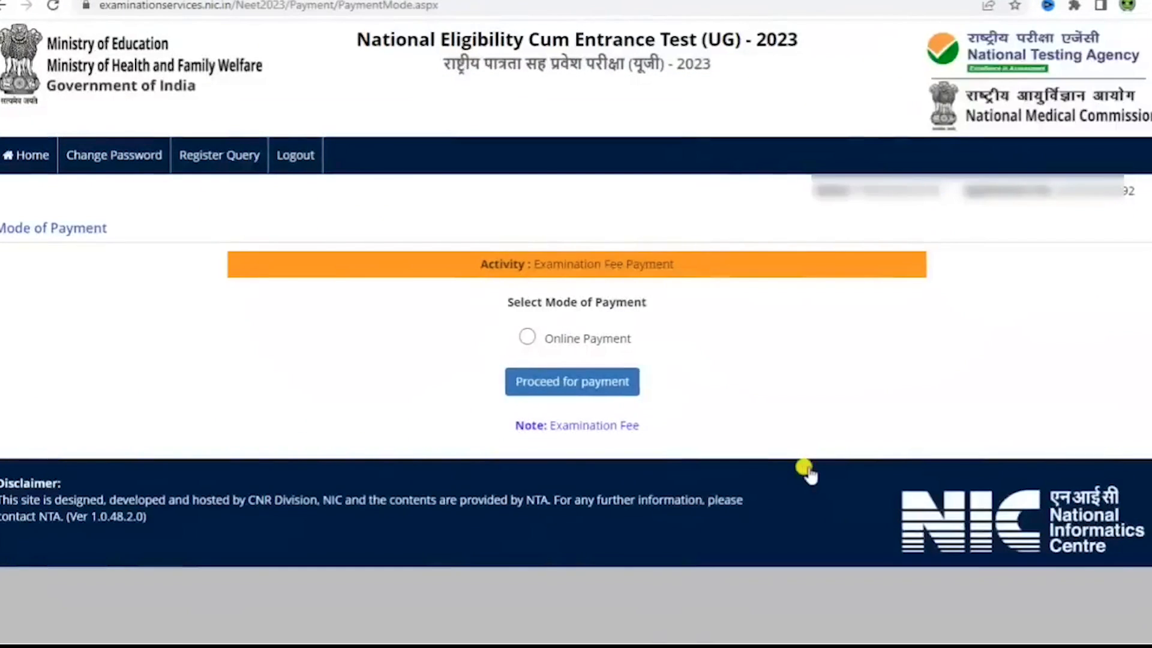
click(528, 336)
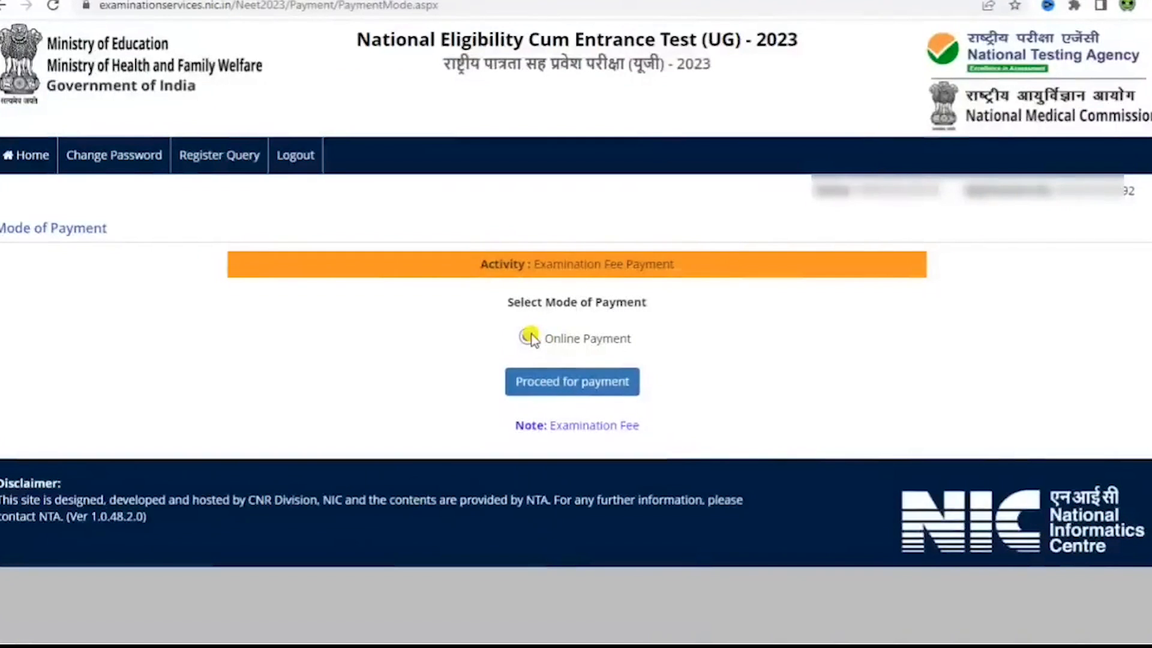
click(564, 383)
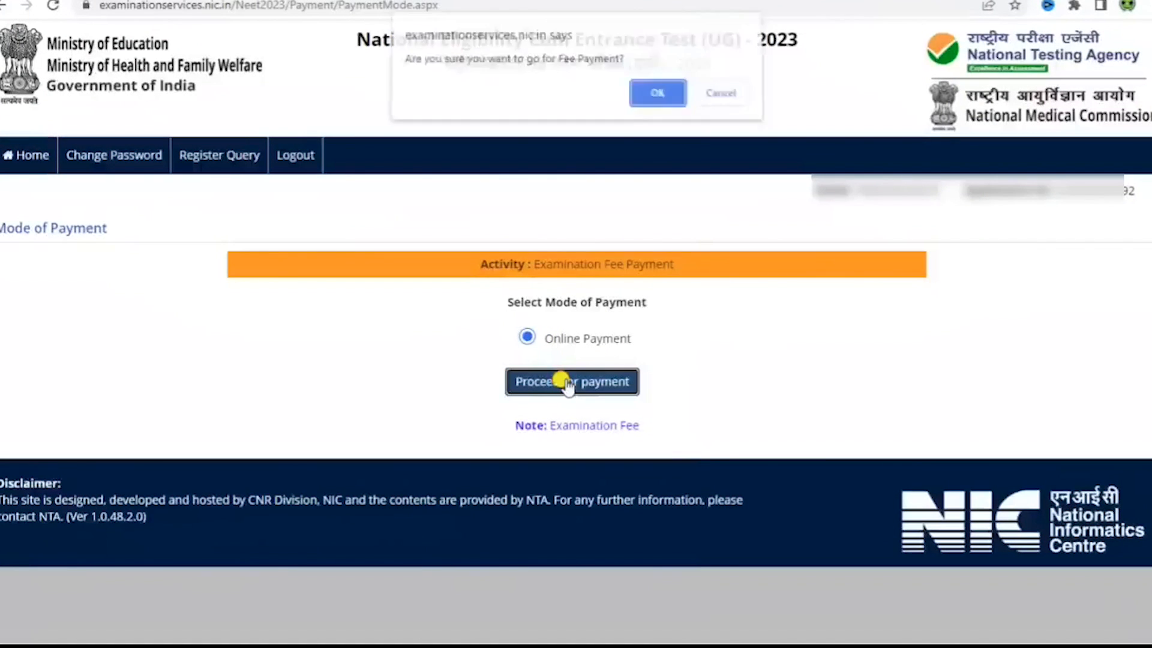
click(648, 95)
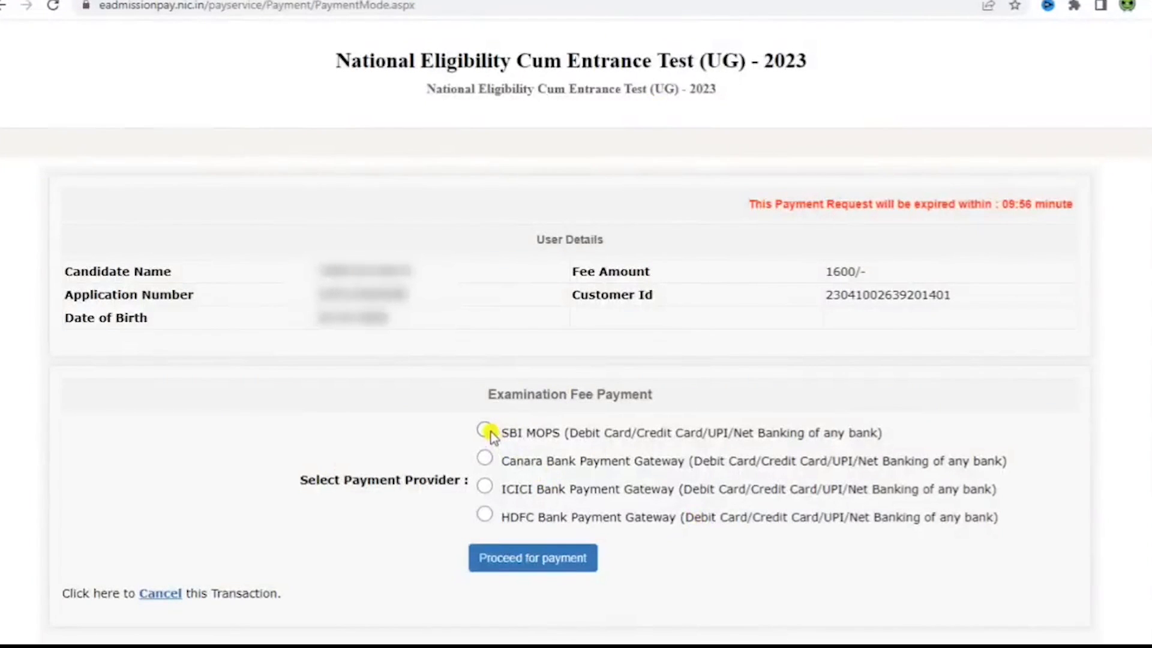
click(539, 560)
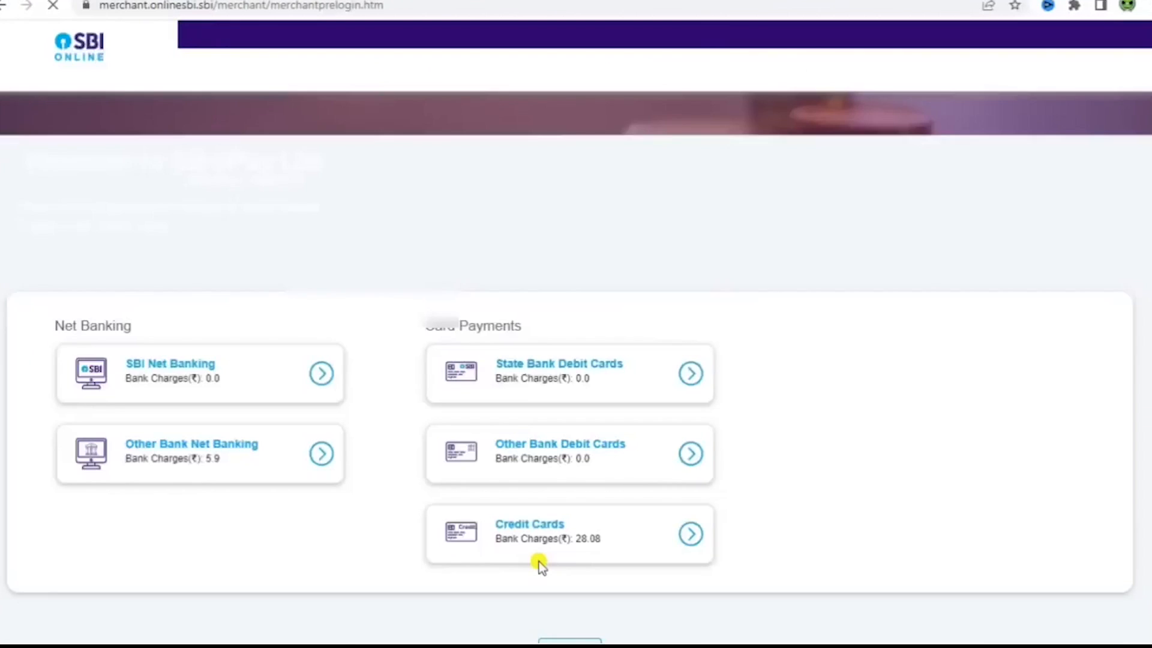